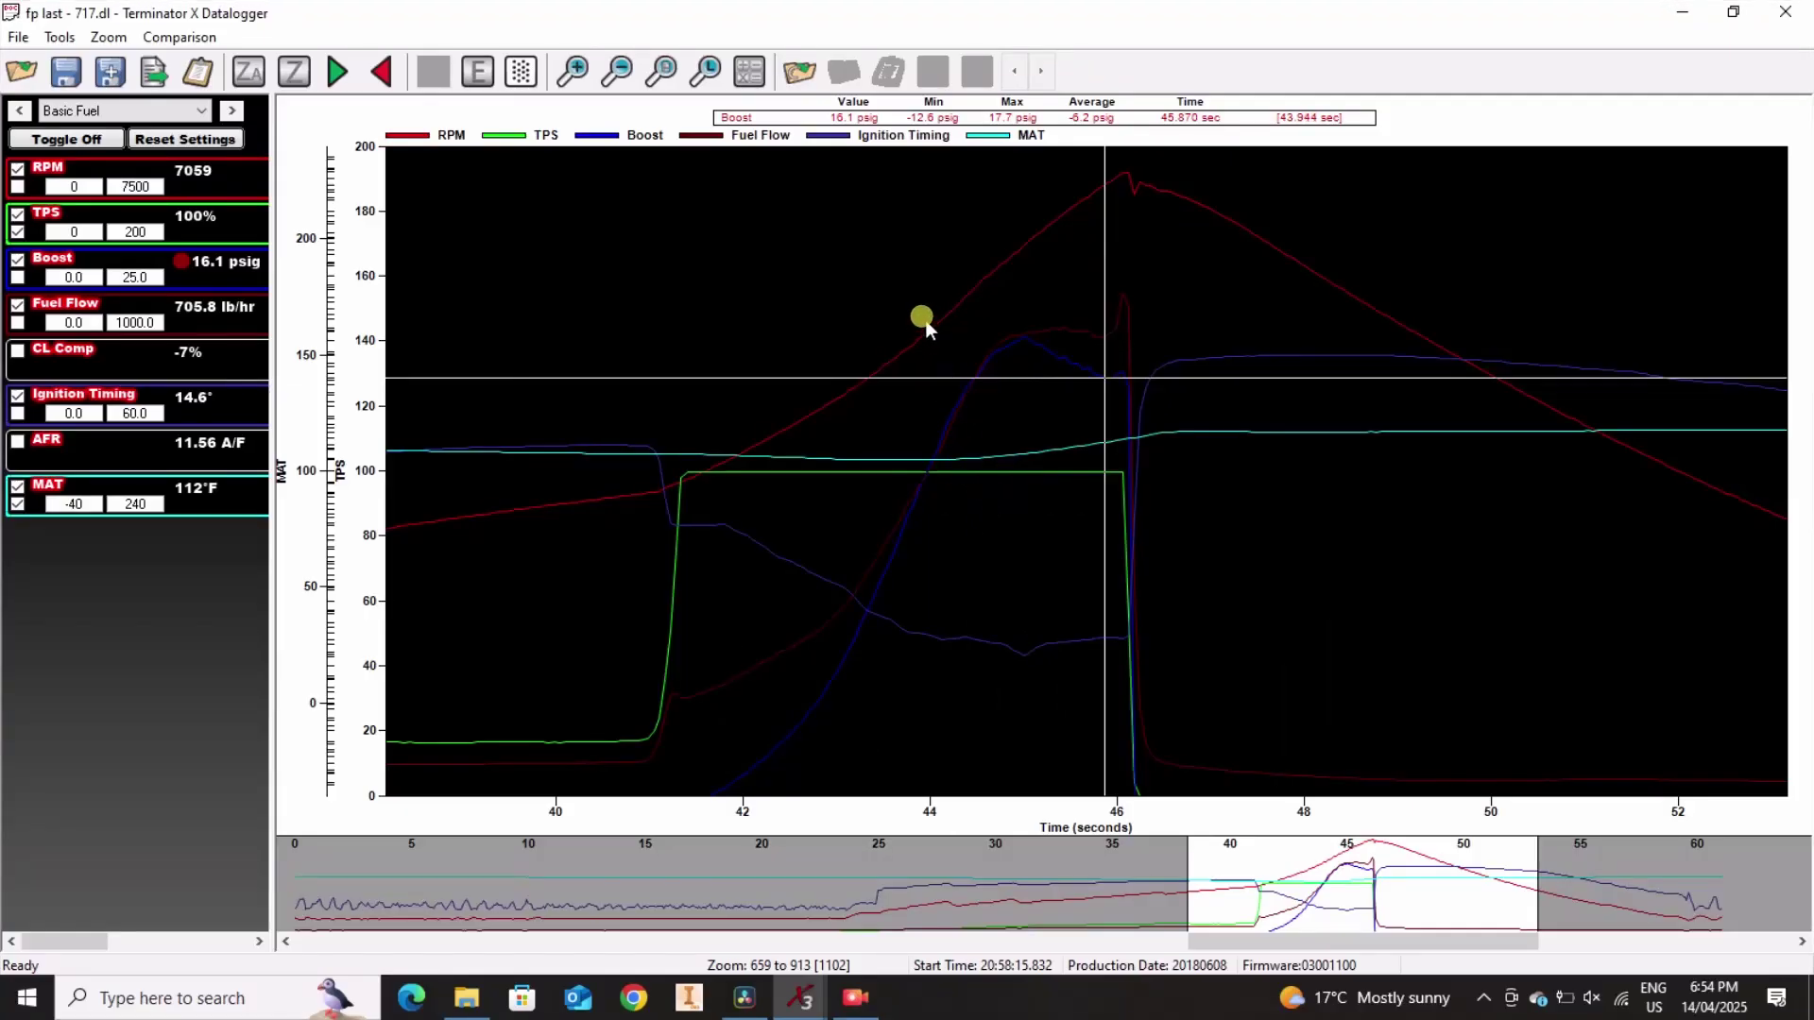
- Examine RPM and boost on the rising part of the full-throttle pull, between about 44.3 and 44.6 seconds
left_click(989, 276)
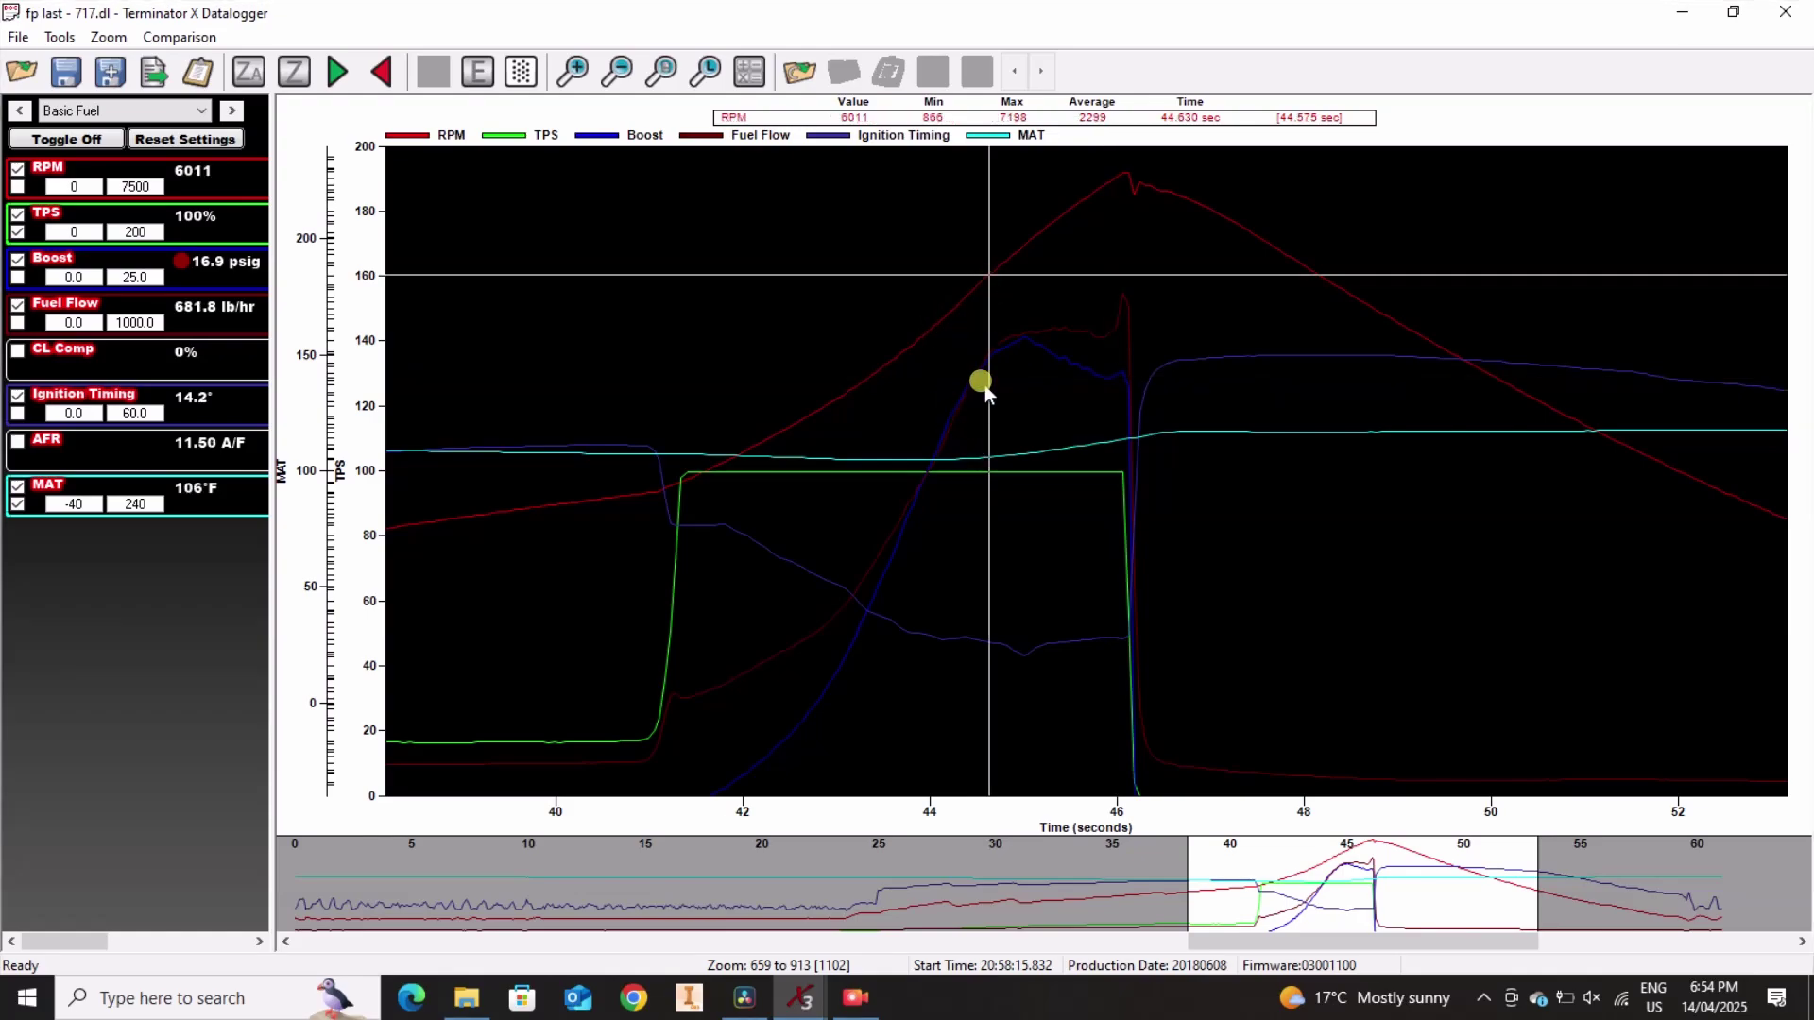
key("Left")
key("Left")
key("Left")
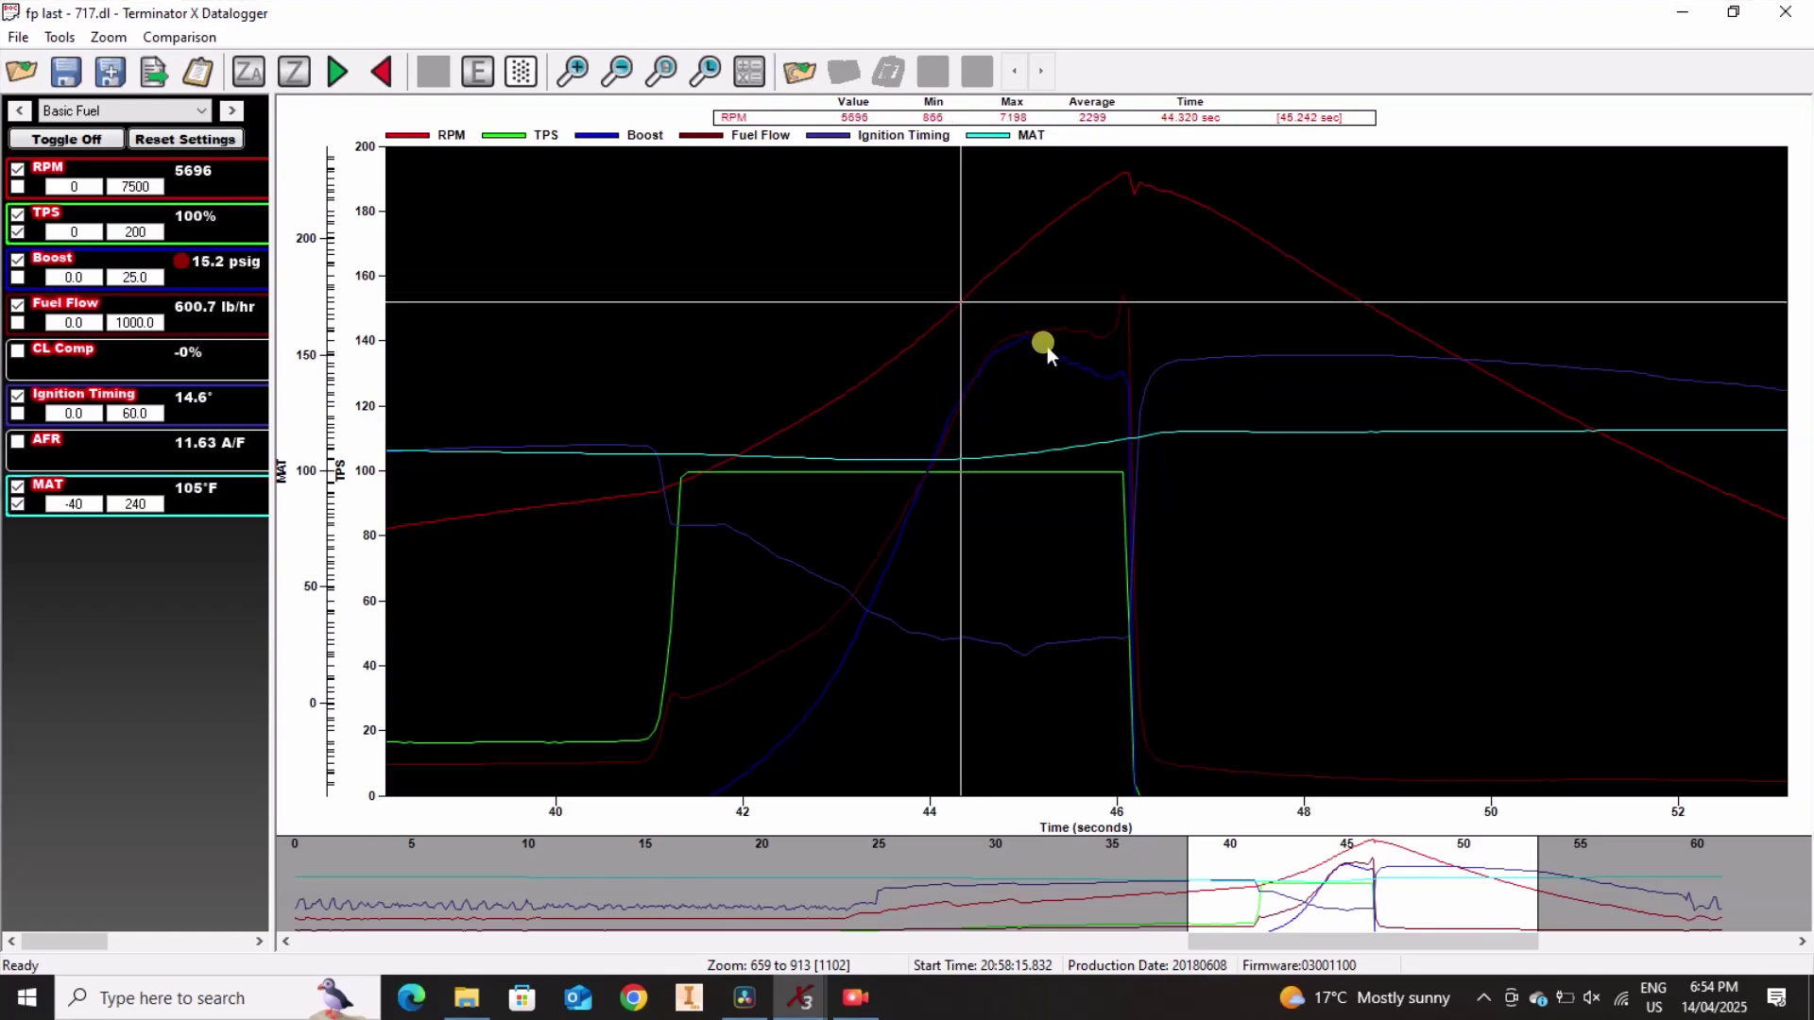
- Locate the boost peak near 45 seconds and read the RPM and other channels on either side of it
left_click(1040, 345)
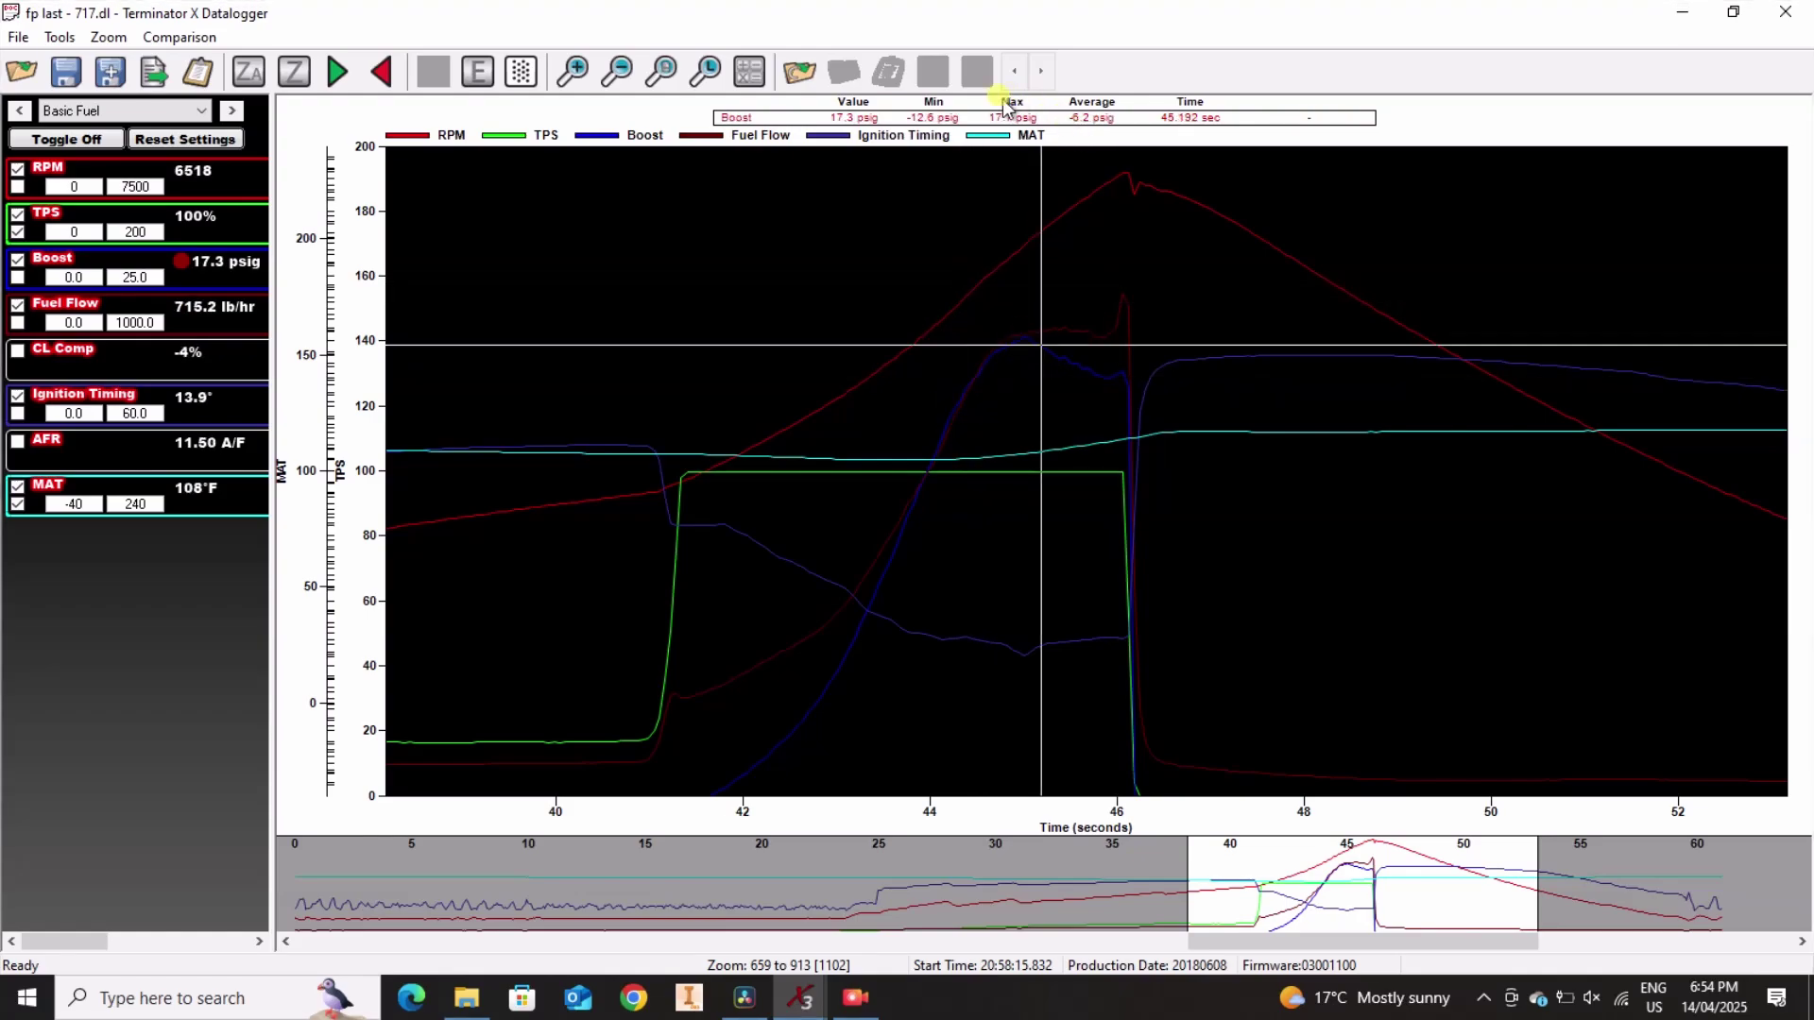
left_click(1021, 376)
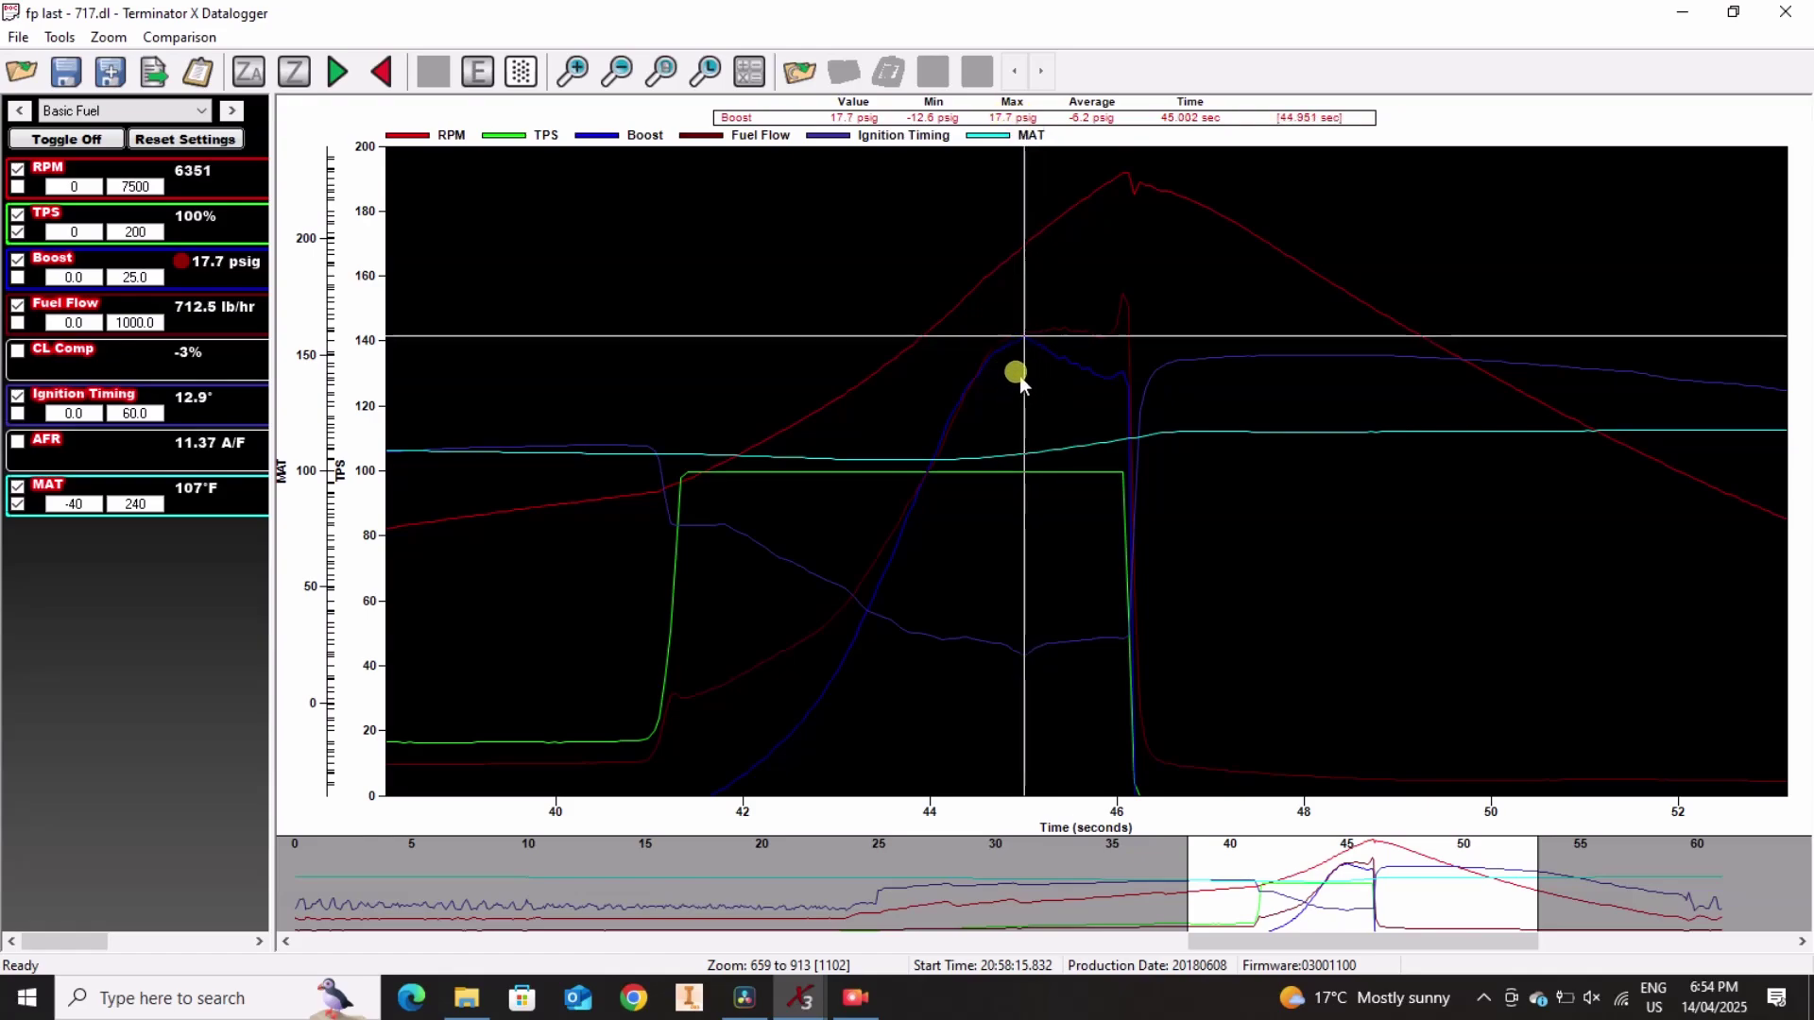
key("Left")
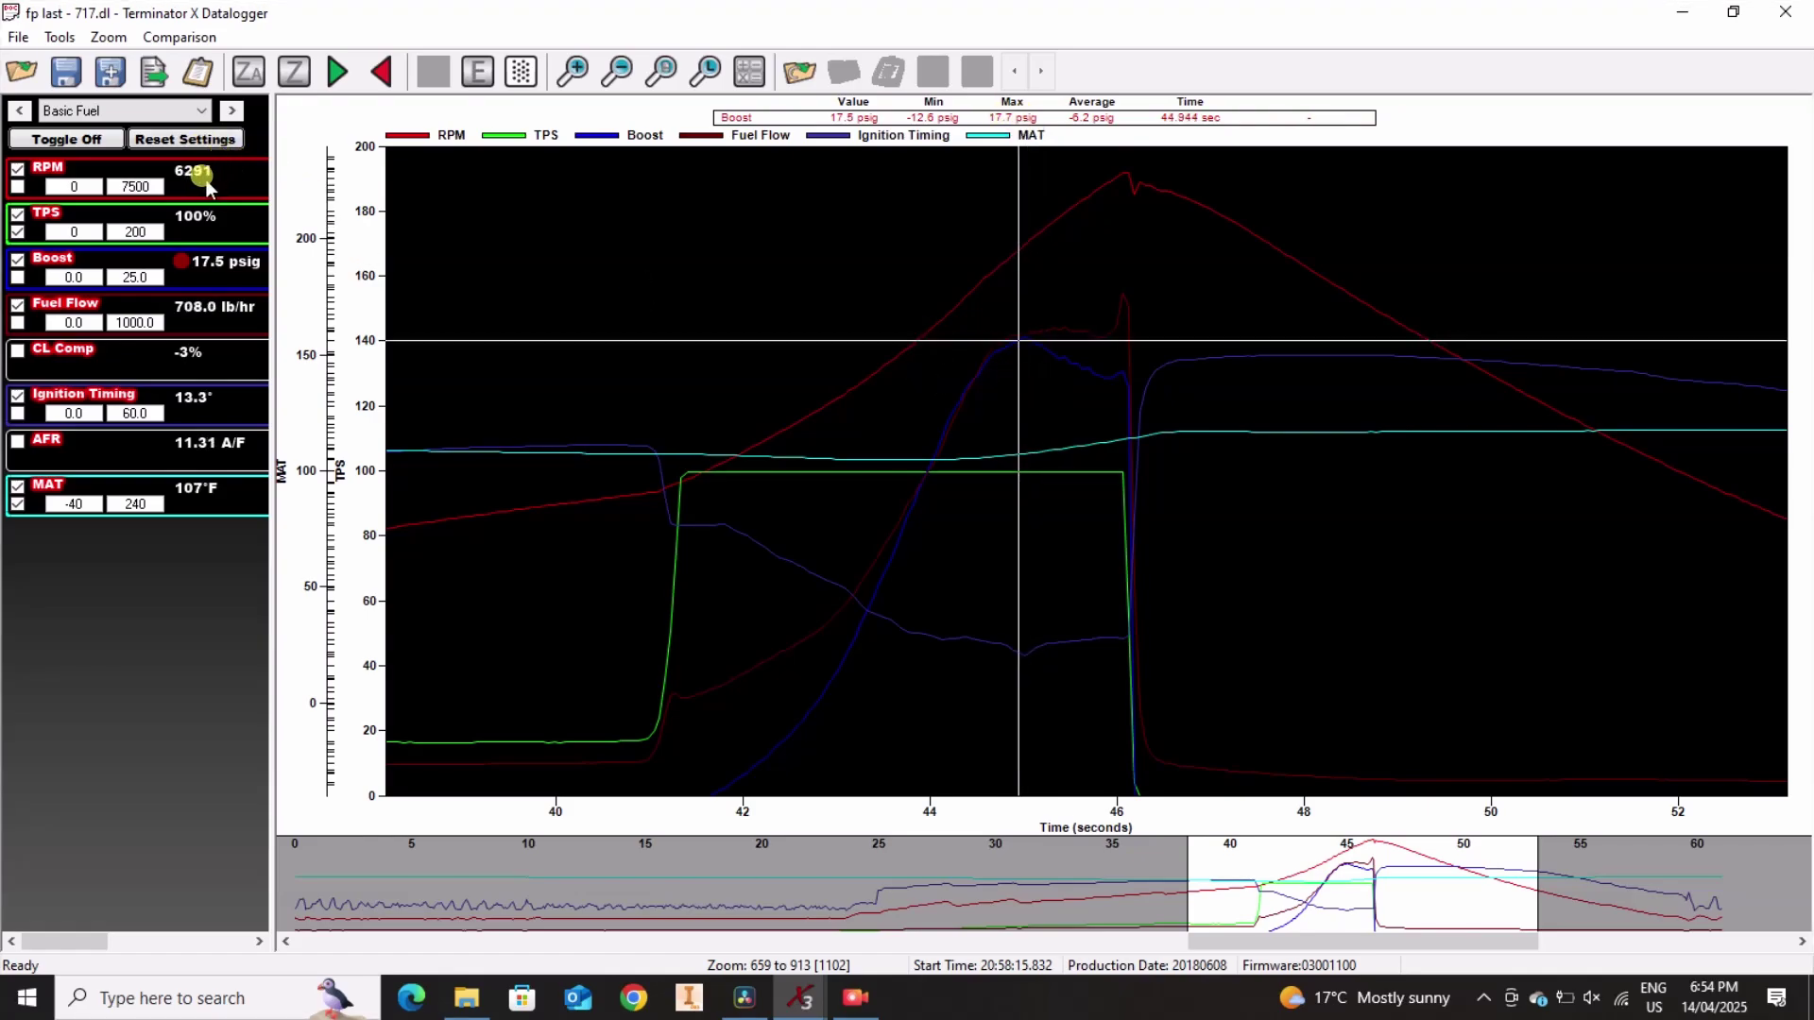
key("Right")
key("Right")
key("Right")
key("Right")
key("Right")
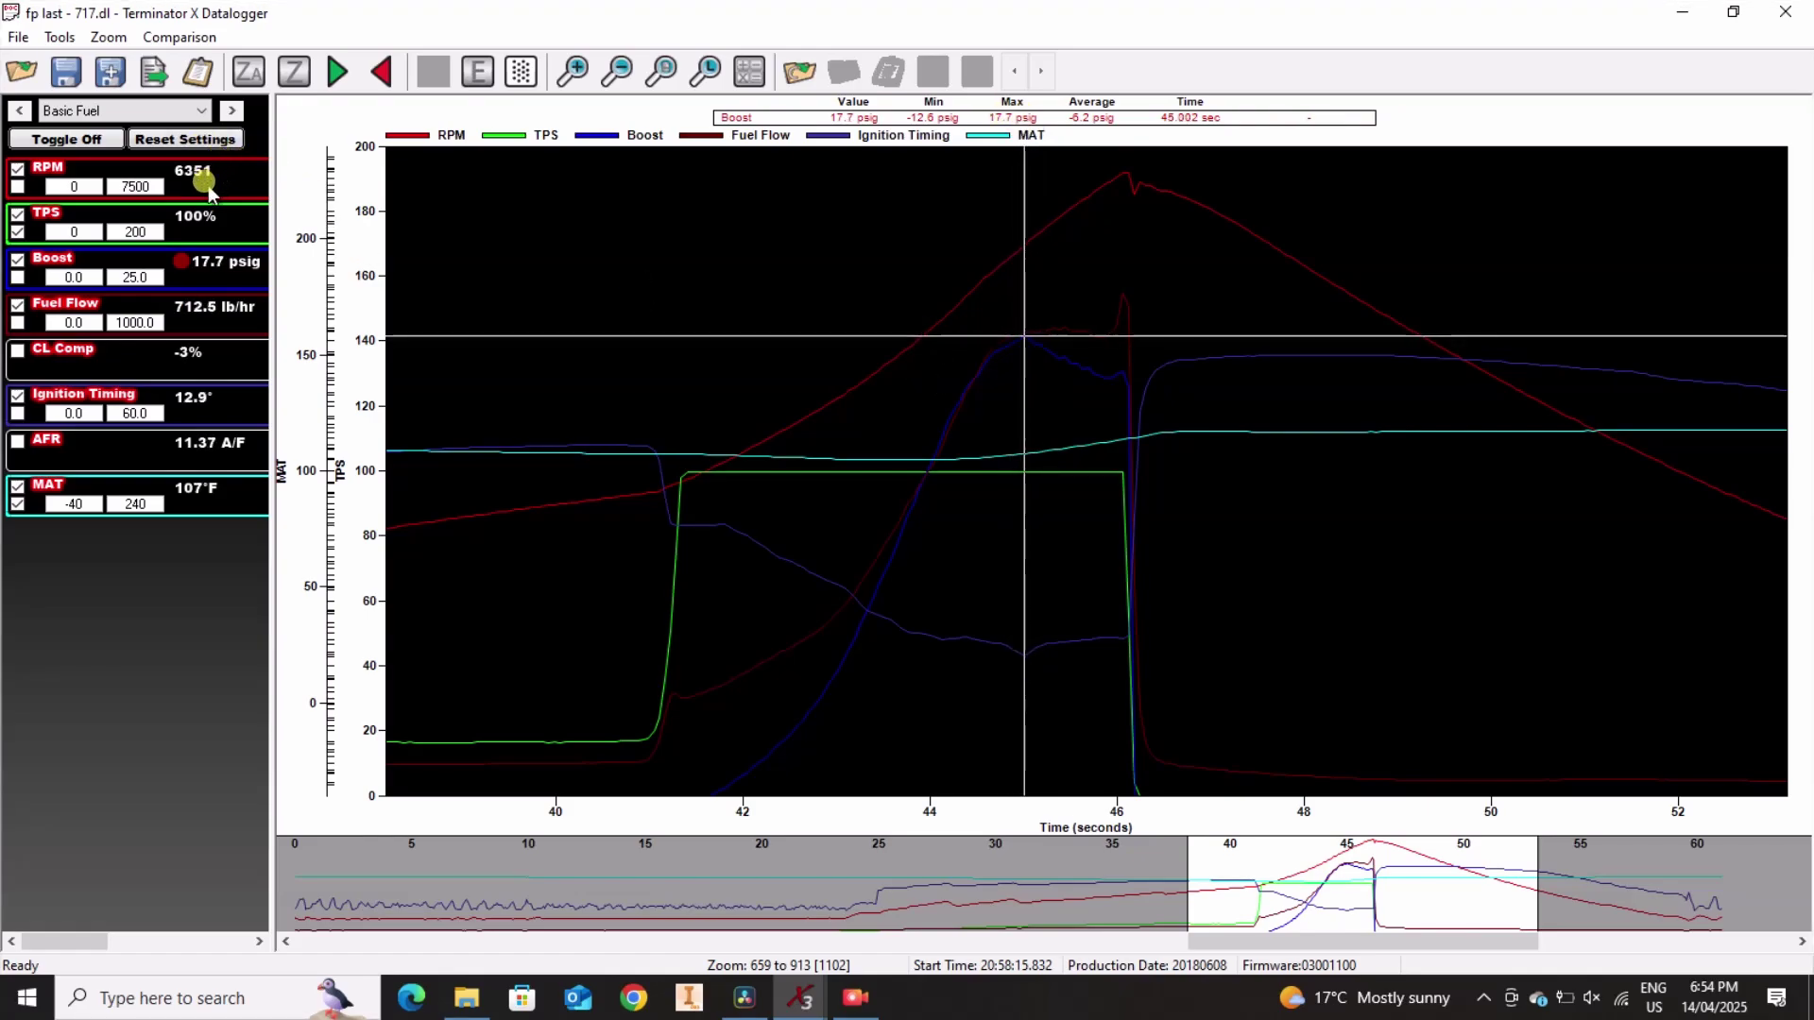
- Trace the logged channels from the boost peak through to the throttle lift at about 46 seconds
key("Right")
key("Right")
key("Right")
key("Right")
key("Right")
key("Right")
key("Right")
key("Right")
key("Right")
key("Right")
key("Right")
key("Right")
key("Right")
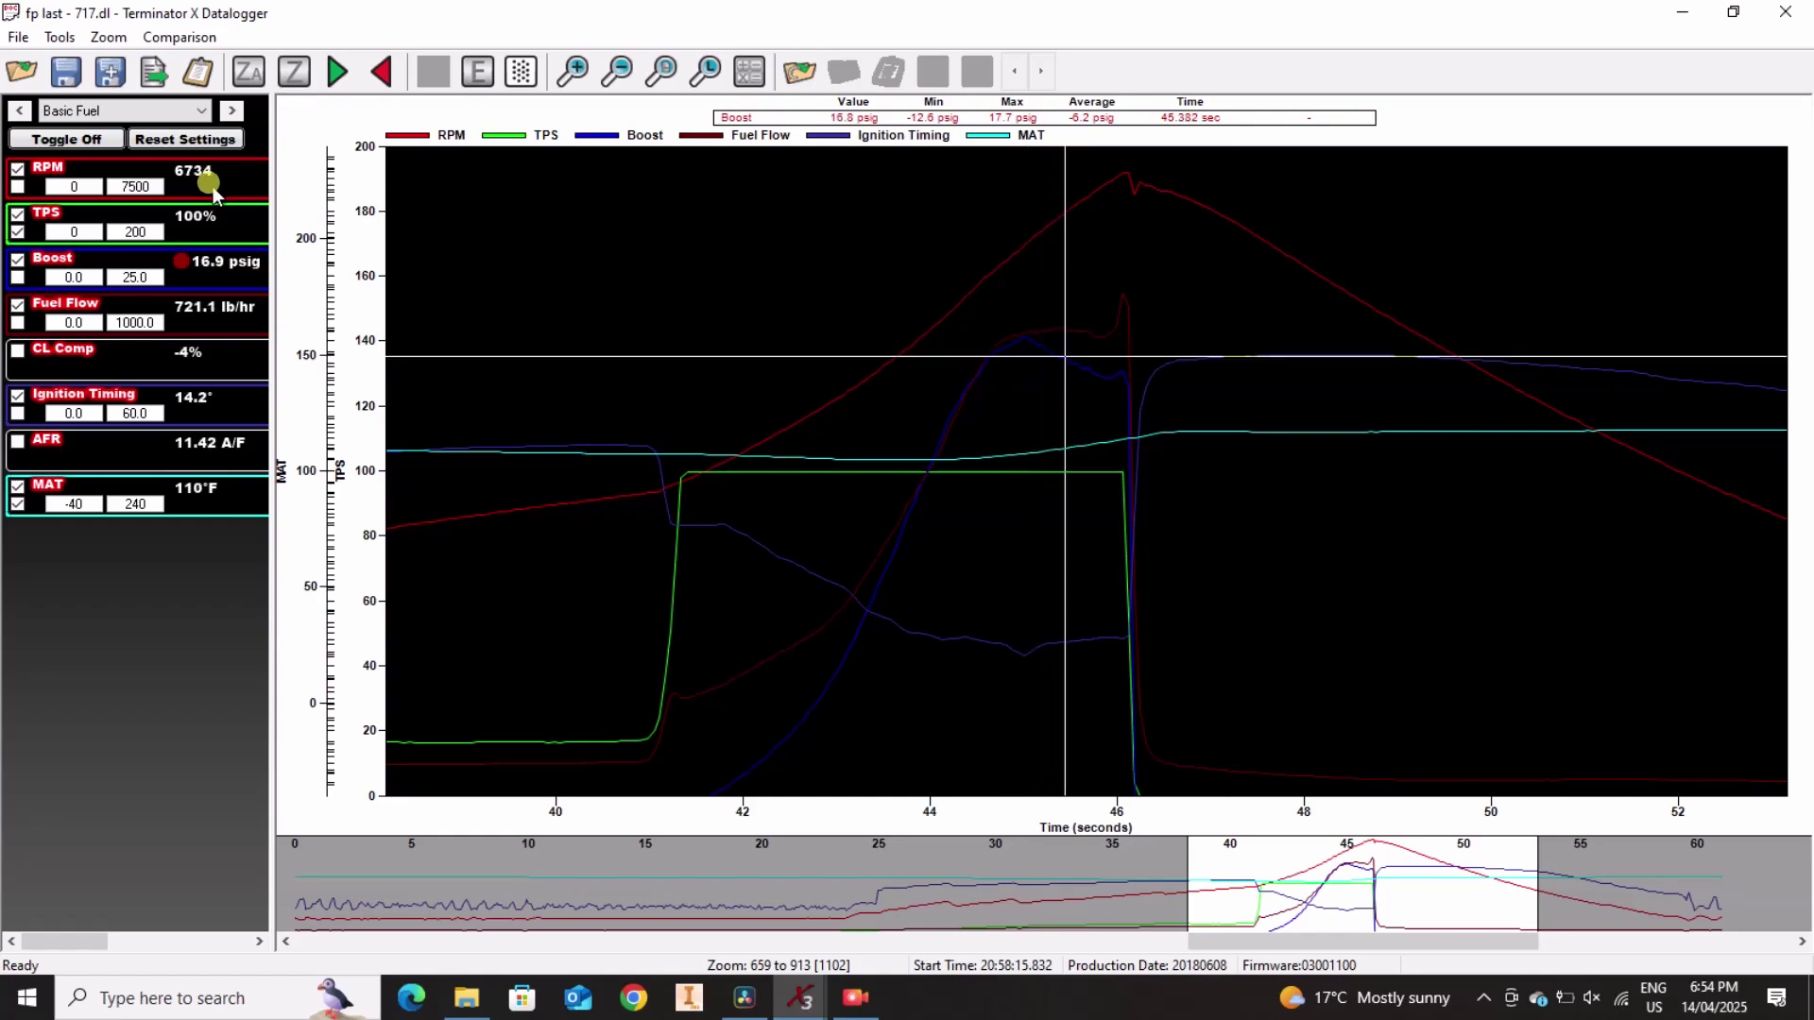
key("Right")
key("Right")
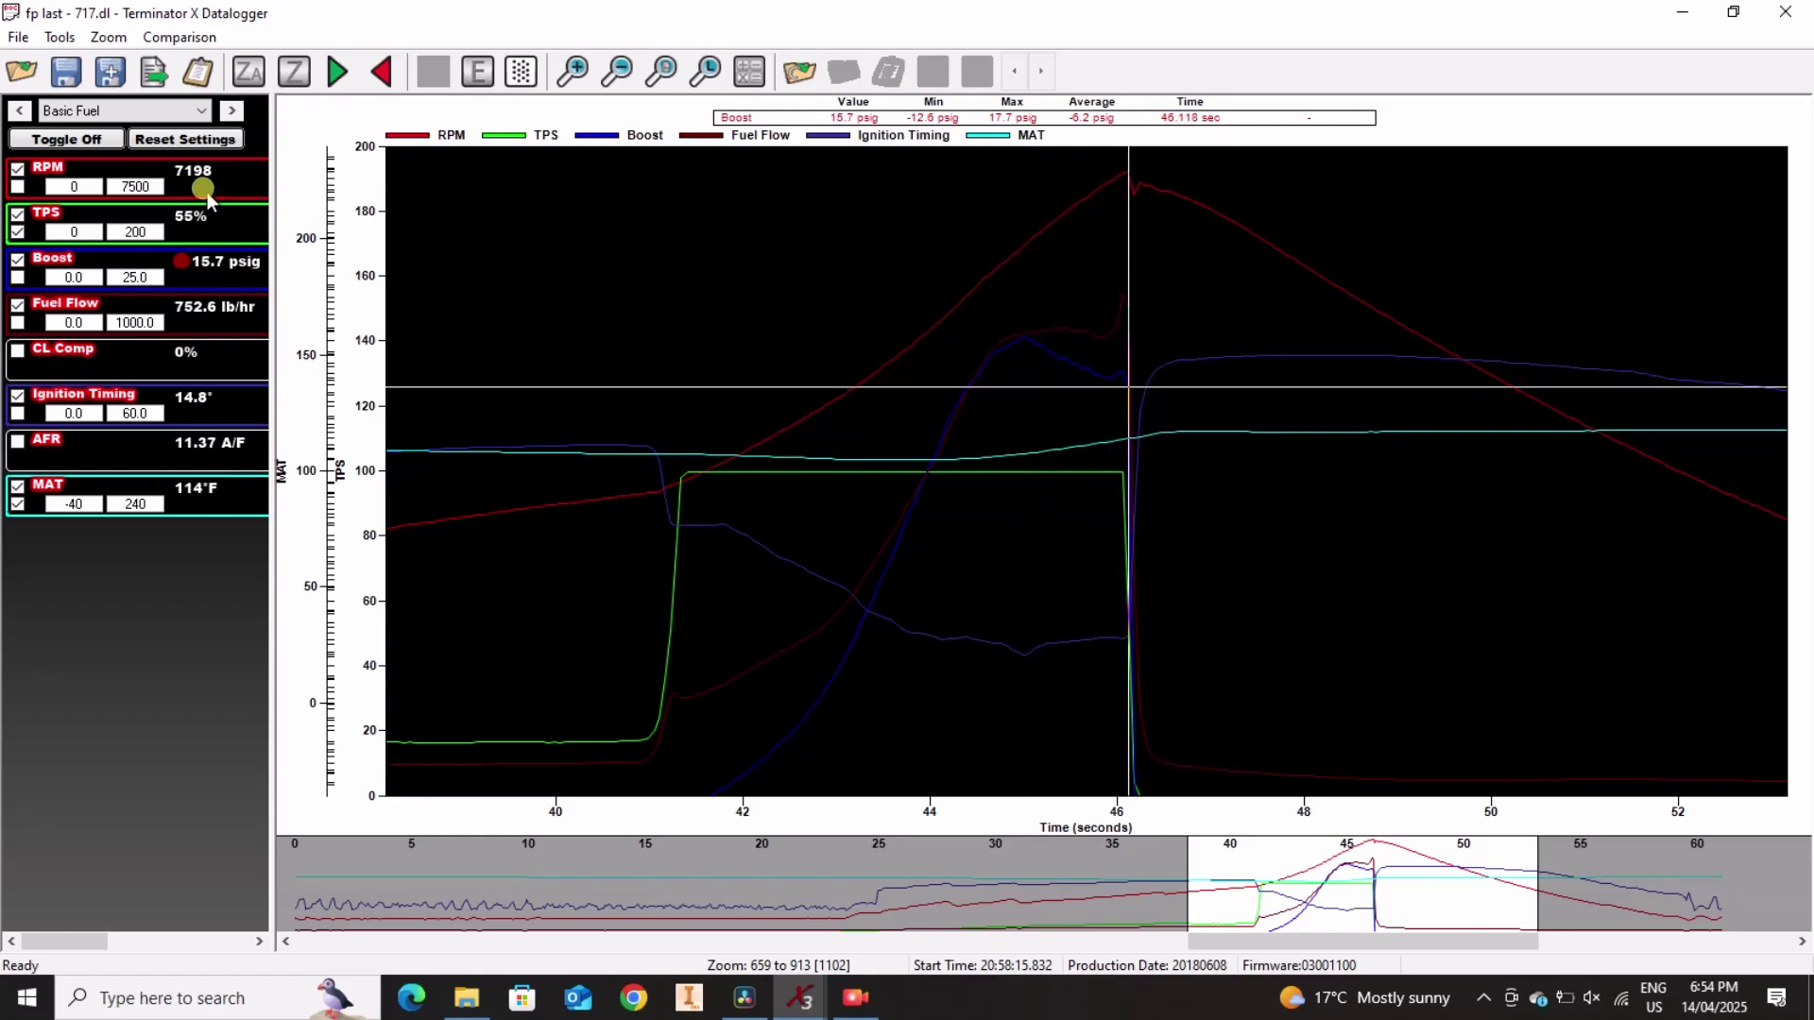
key("Left")
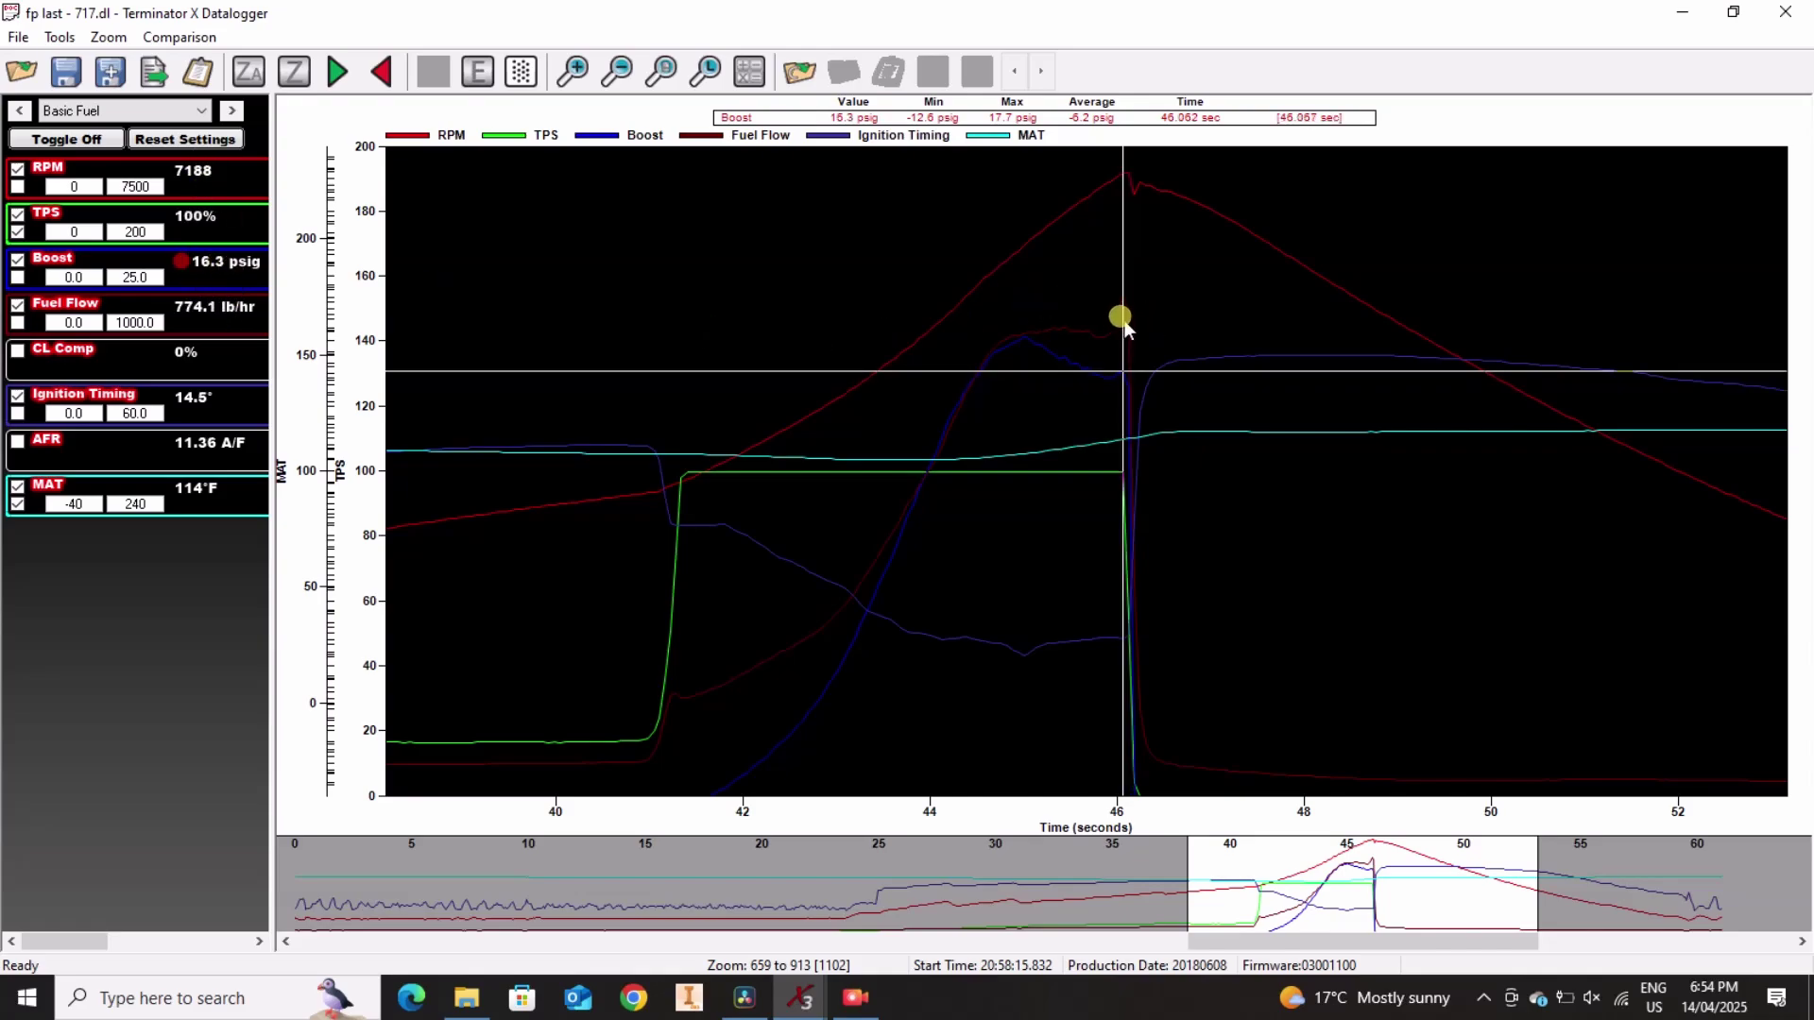
key("Left")
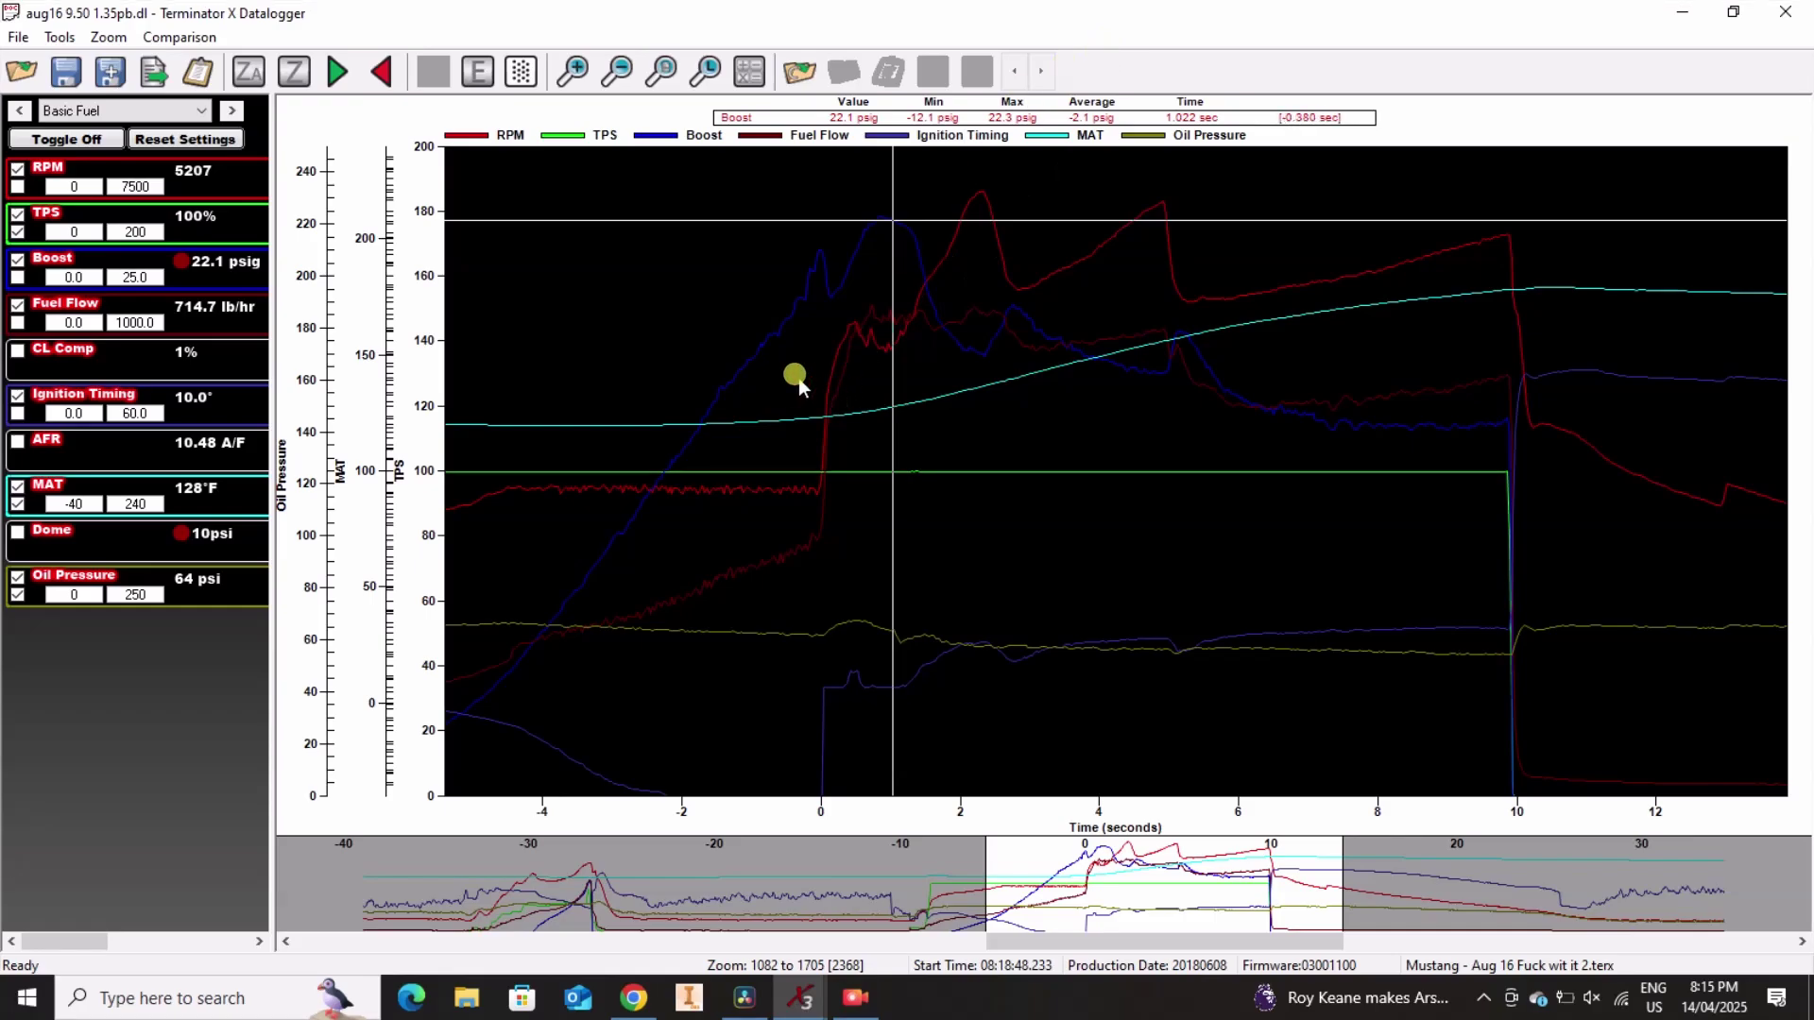
- Trace the boost build-up on the aug16 9.50 1.35pb log from about -1.55 seconds up to just before launch
left_click(714, 402)
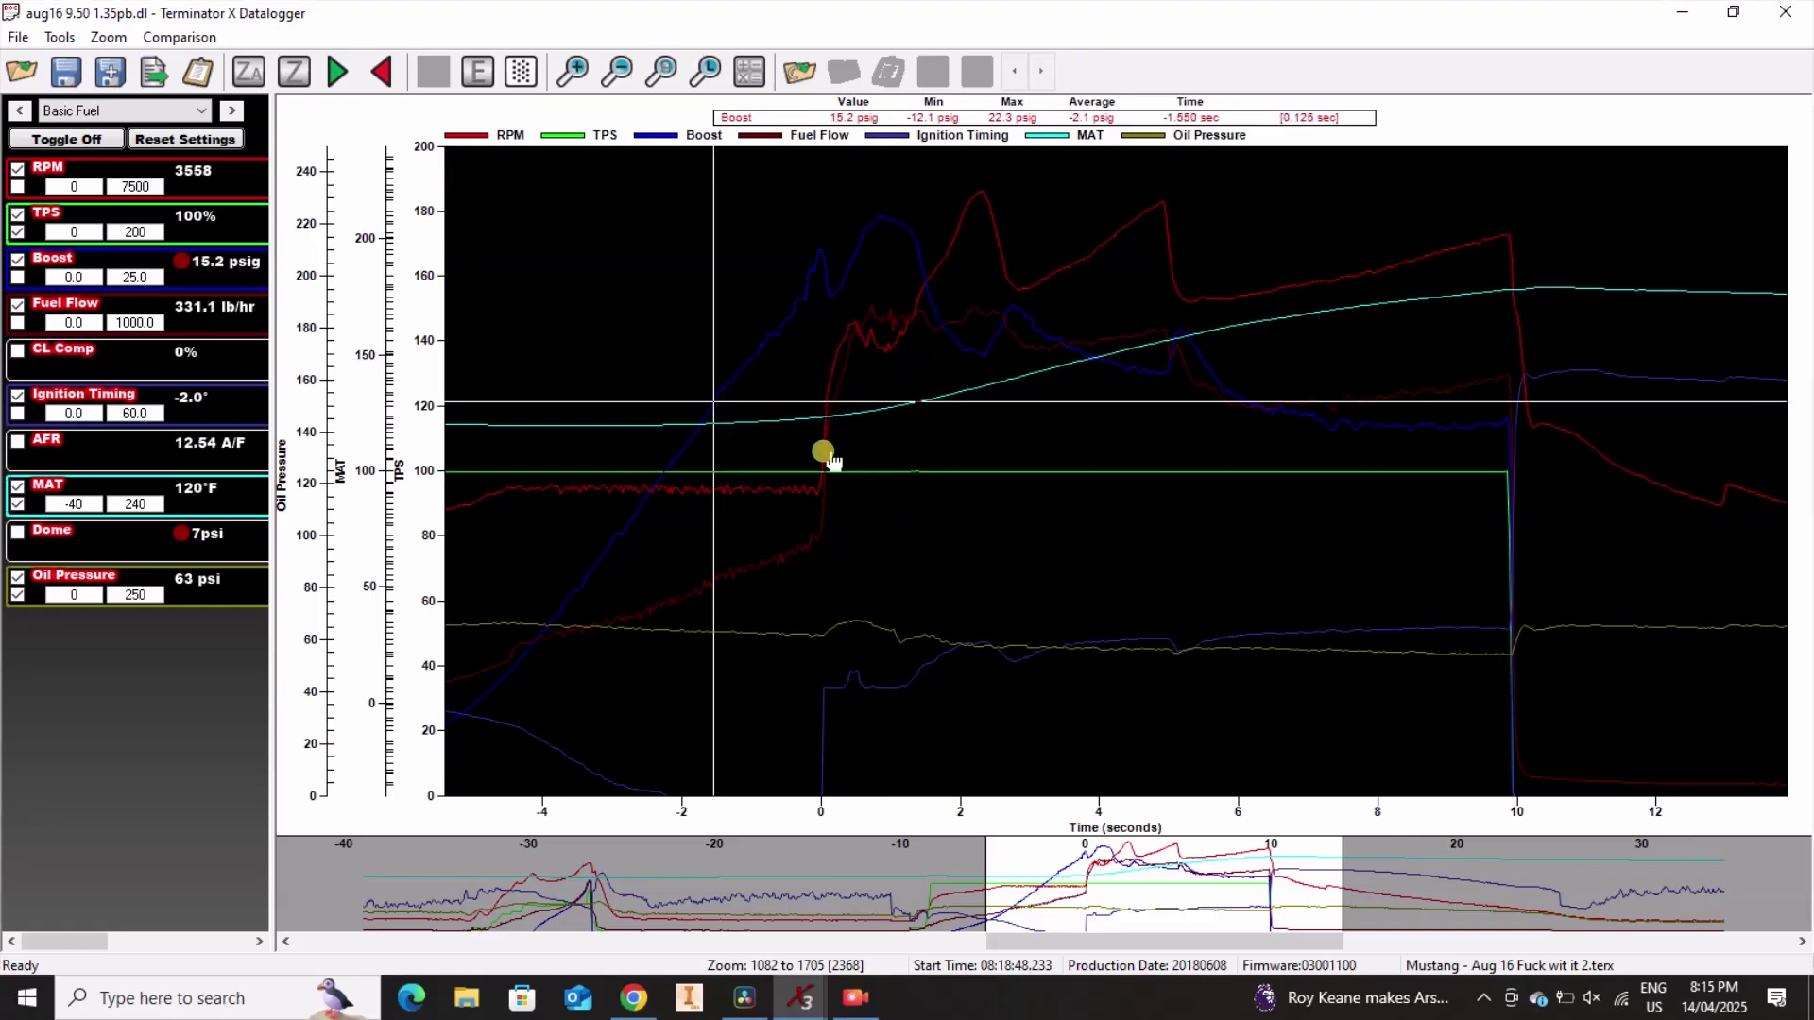
key("Right")
key("Right")
key("Right")
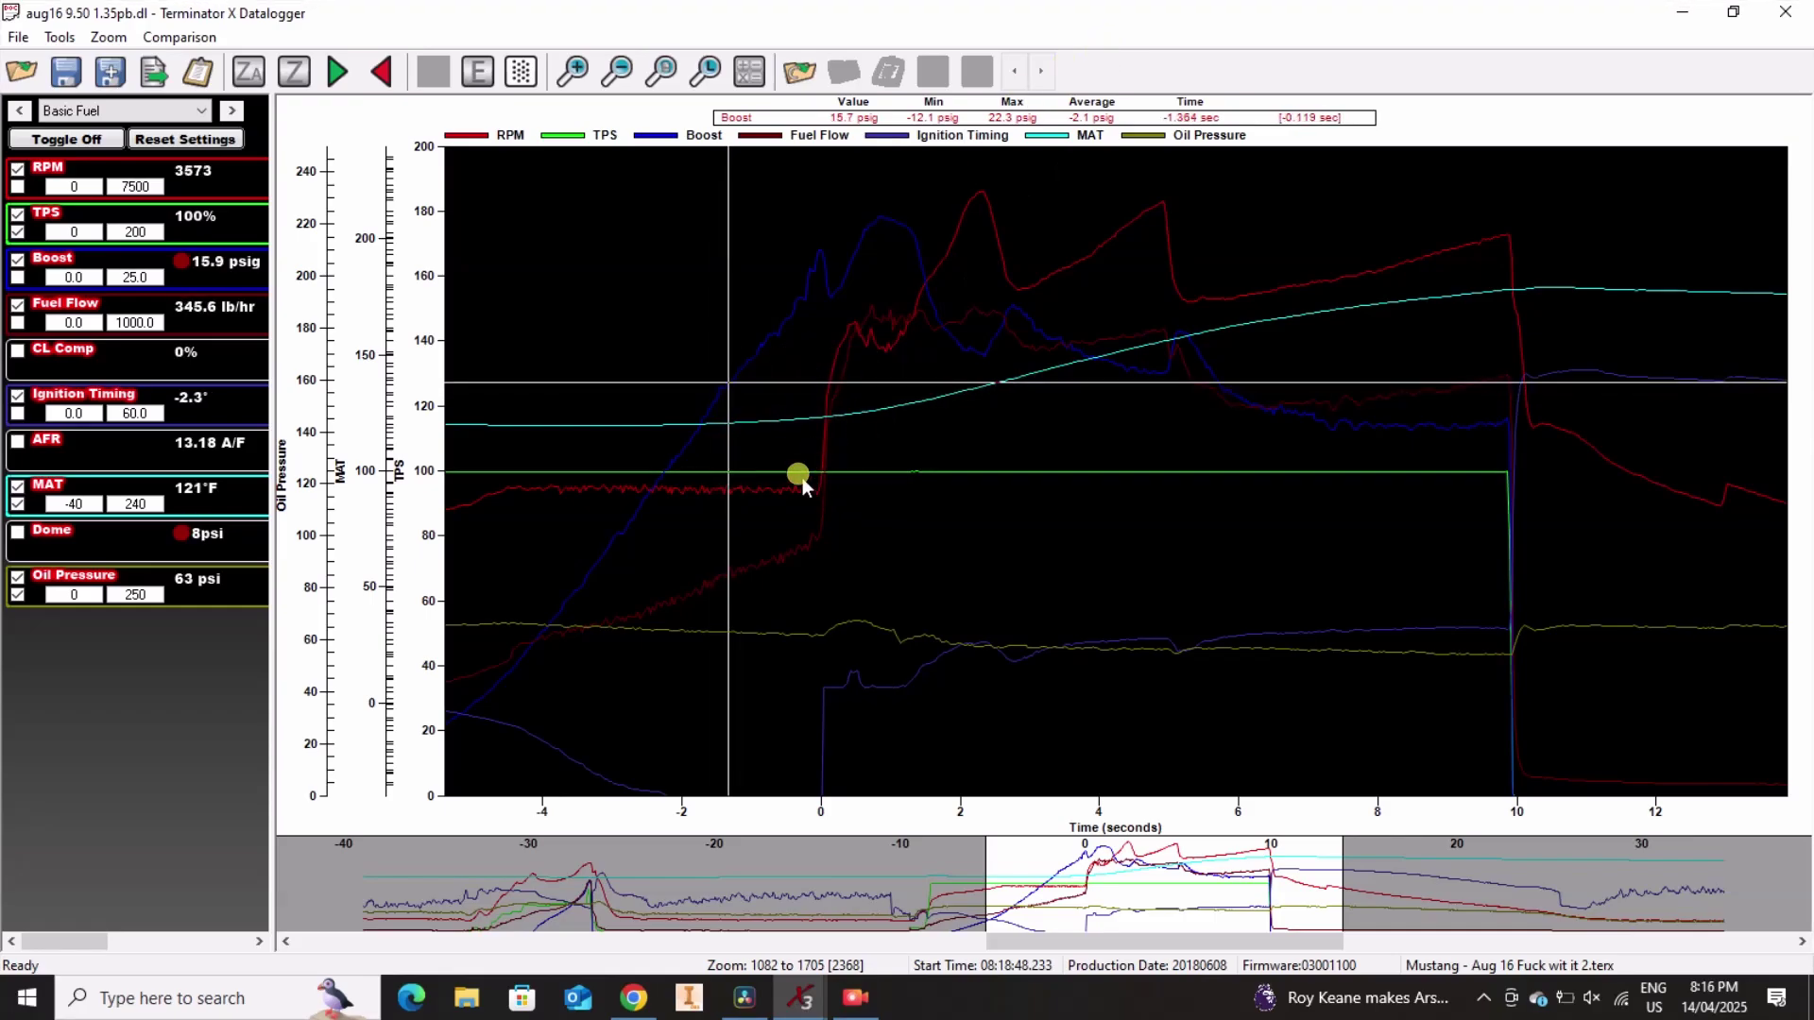
key("Right")
key("Right")
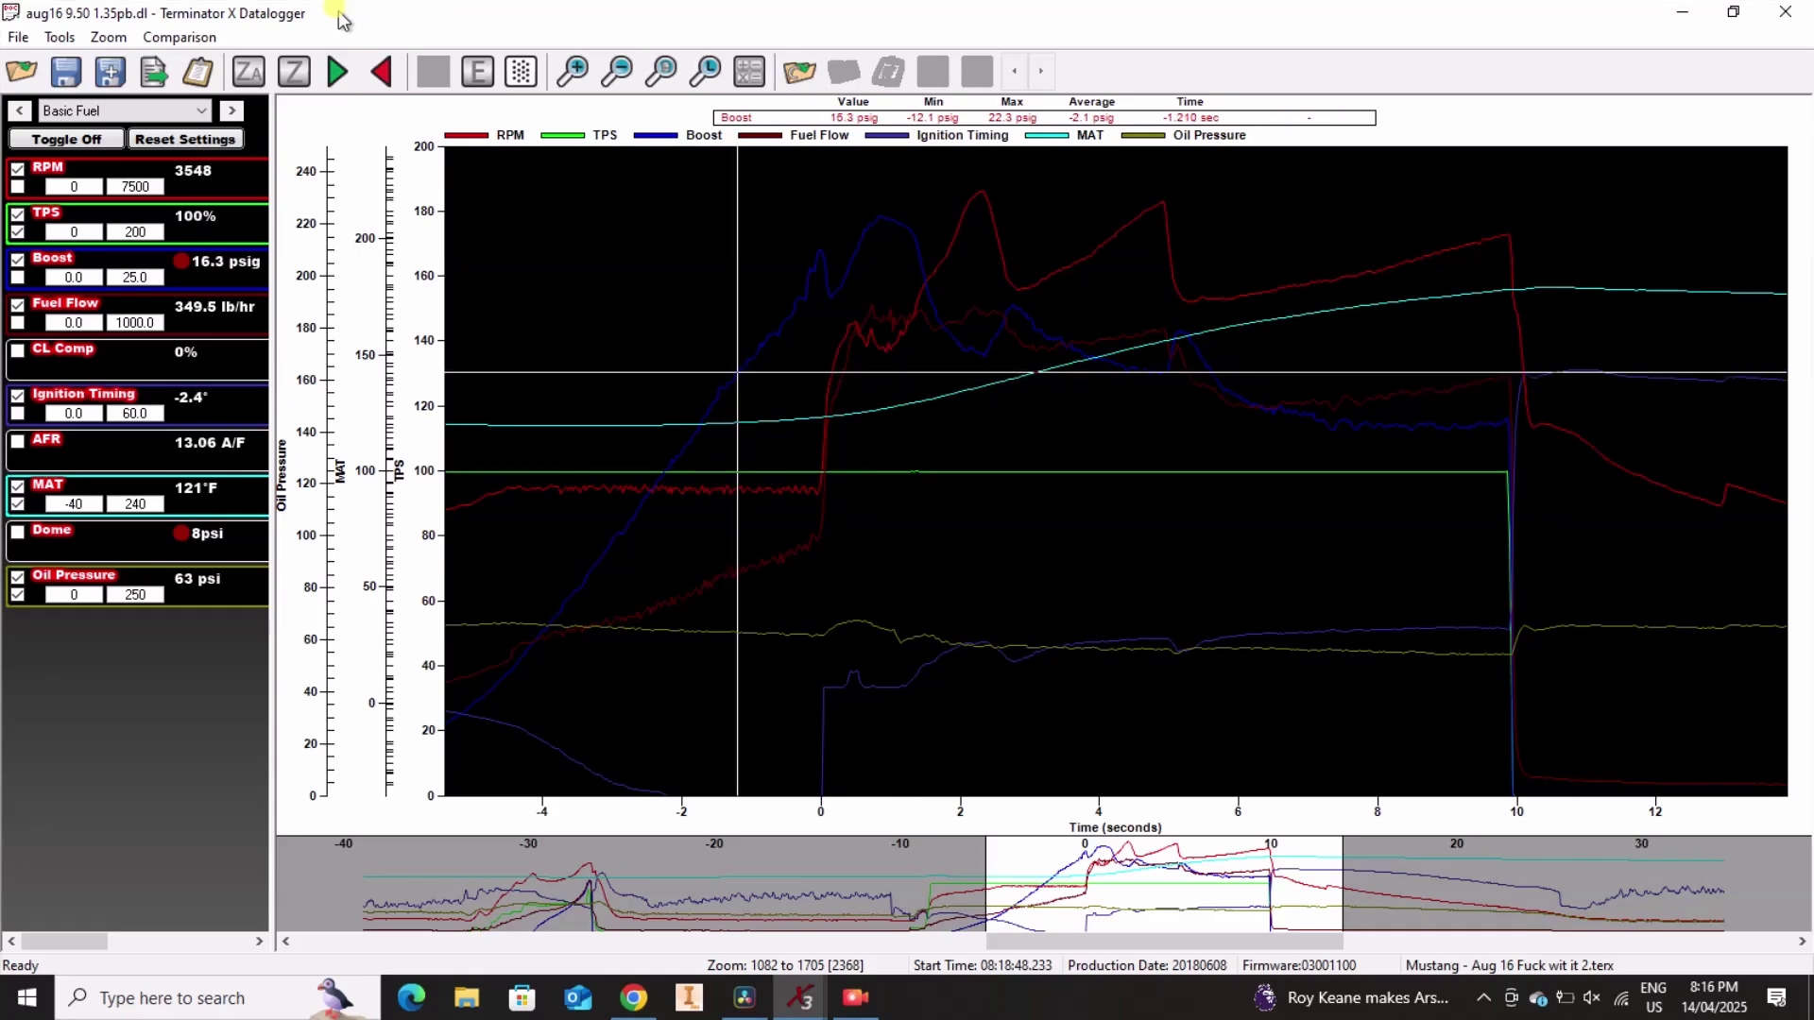
key("Right")
key("Right")
key("Right")
key("Right")
key("Right")
key("Right")
key("Right")
key("Right")
key("Right")
key("Right")
key("Right")
key("Right")
key("Right")
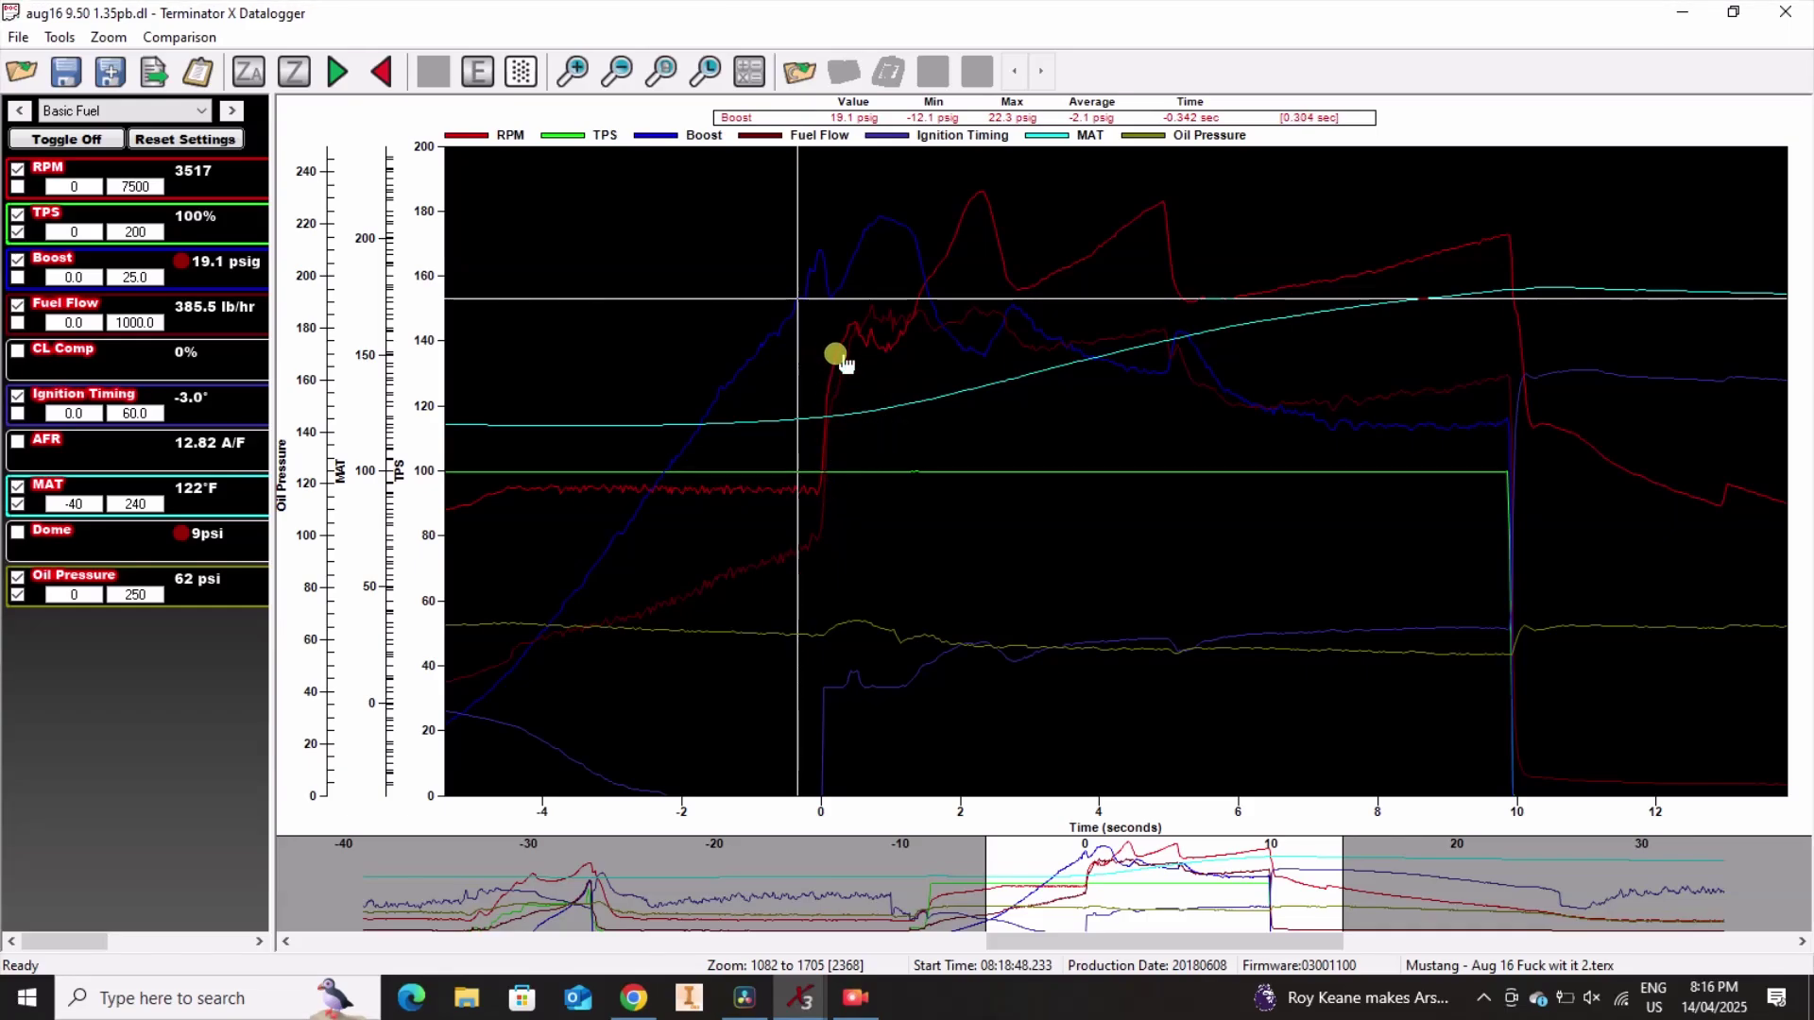
- Examine the channel values from the launch RPM rise to the run-up to the first RPM peak around 2 seconds
left_click(832, 353)
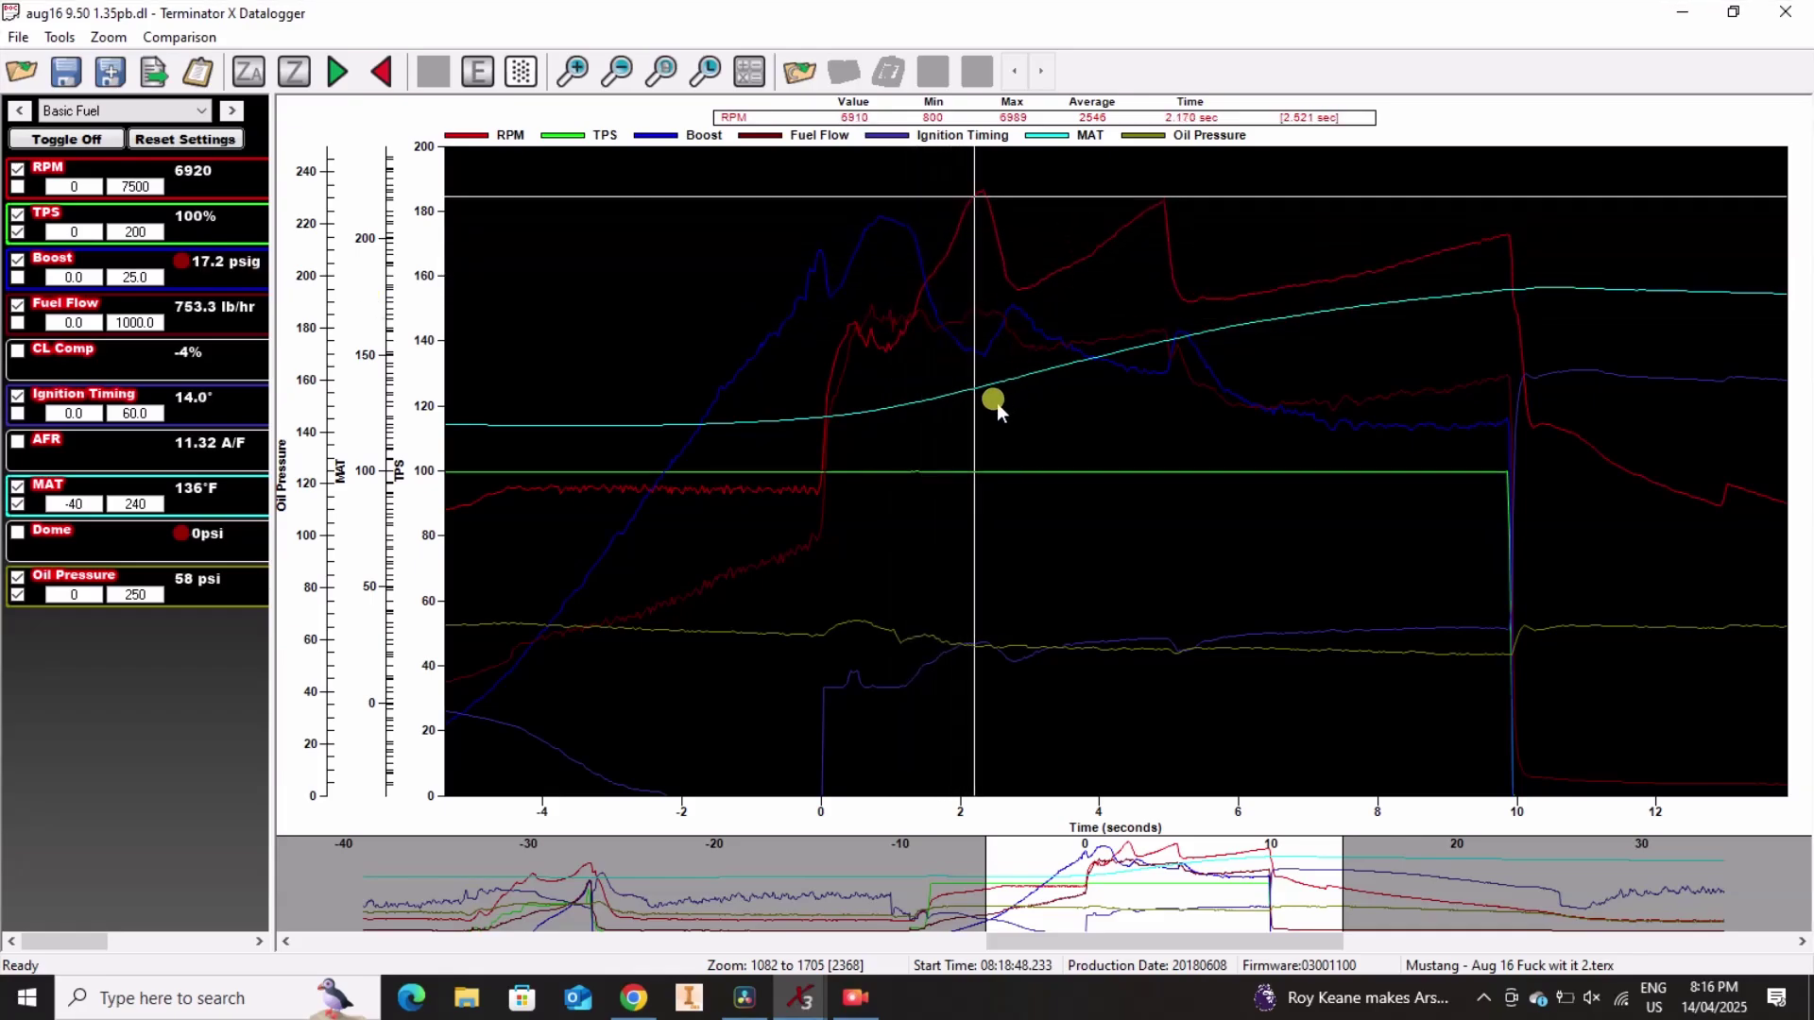
key("Left")
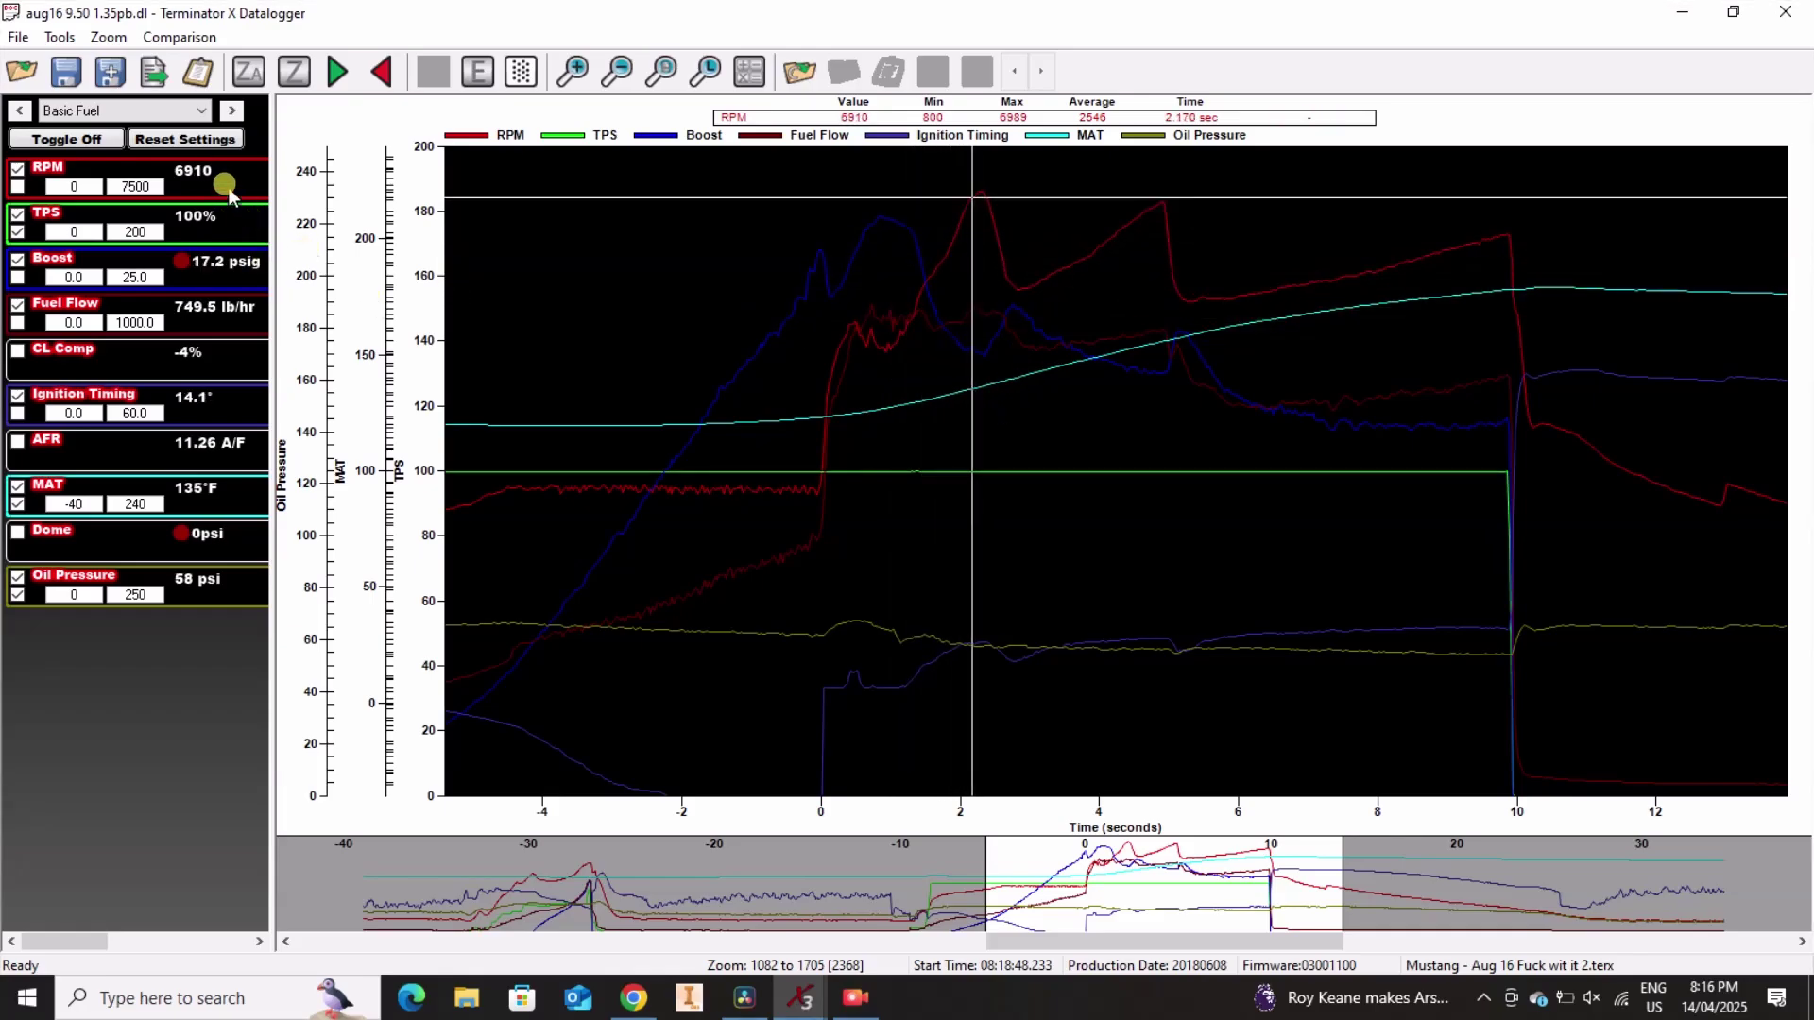
key("Right")
key("Left")
key("Left")
key("Left")
key("Left")
key("Left")
key("Left")
key("Left")
key("Left")
key("Left")
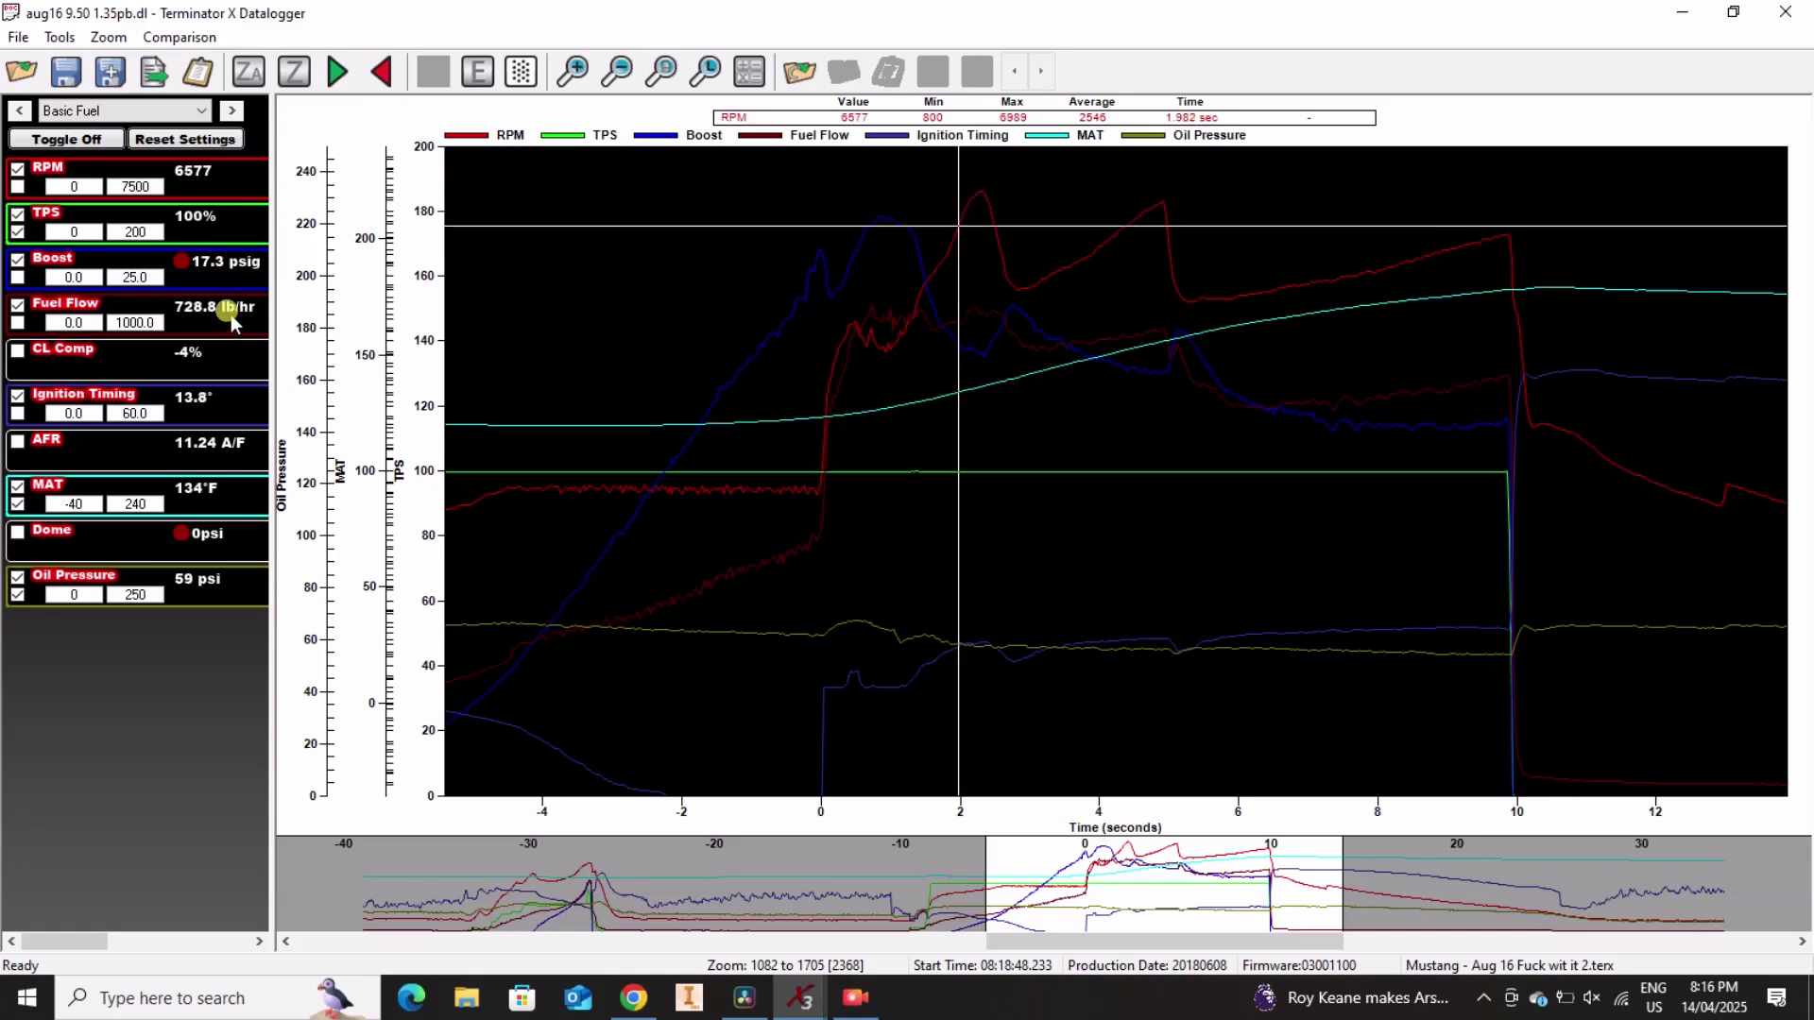
key("Right")
key("Right")
key("Right")
key("Right")
key("Right")
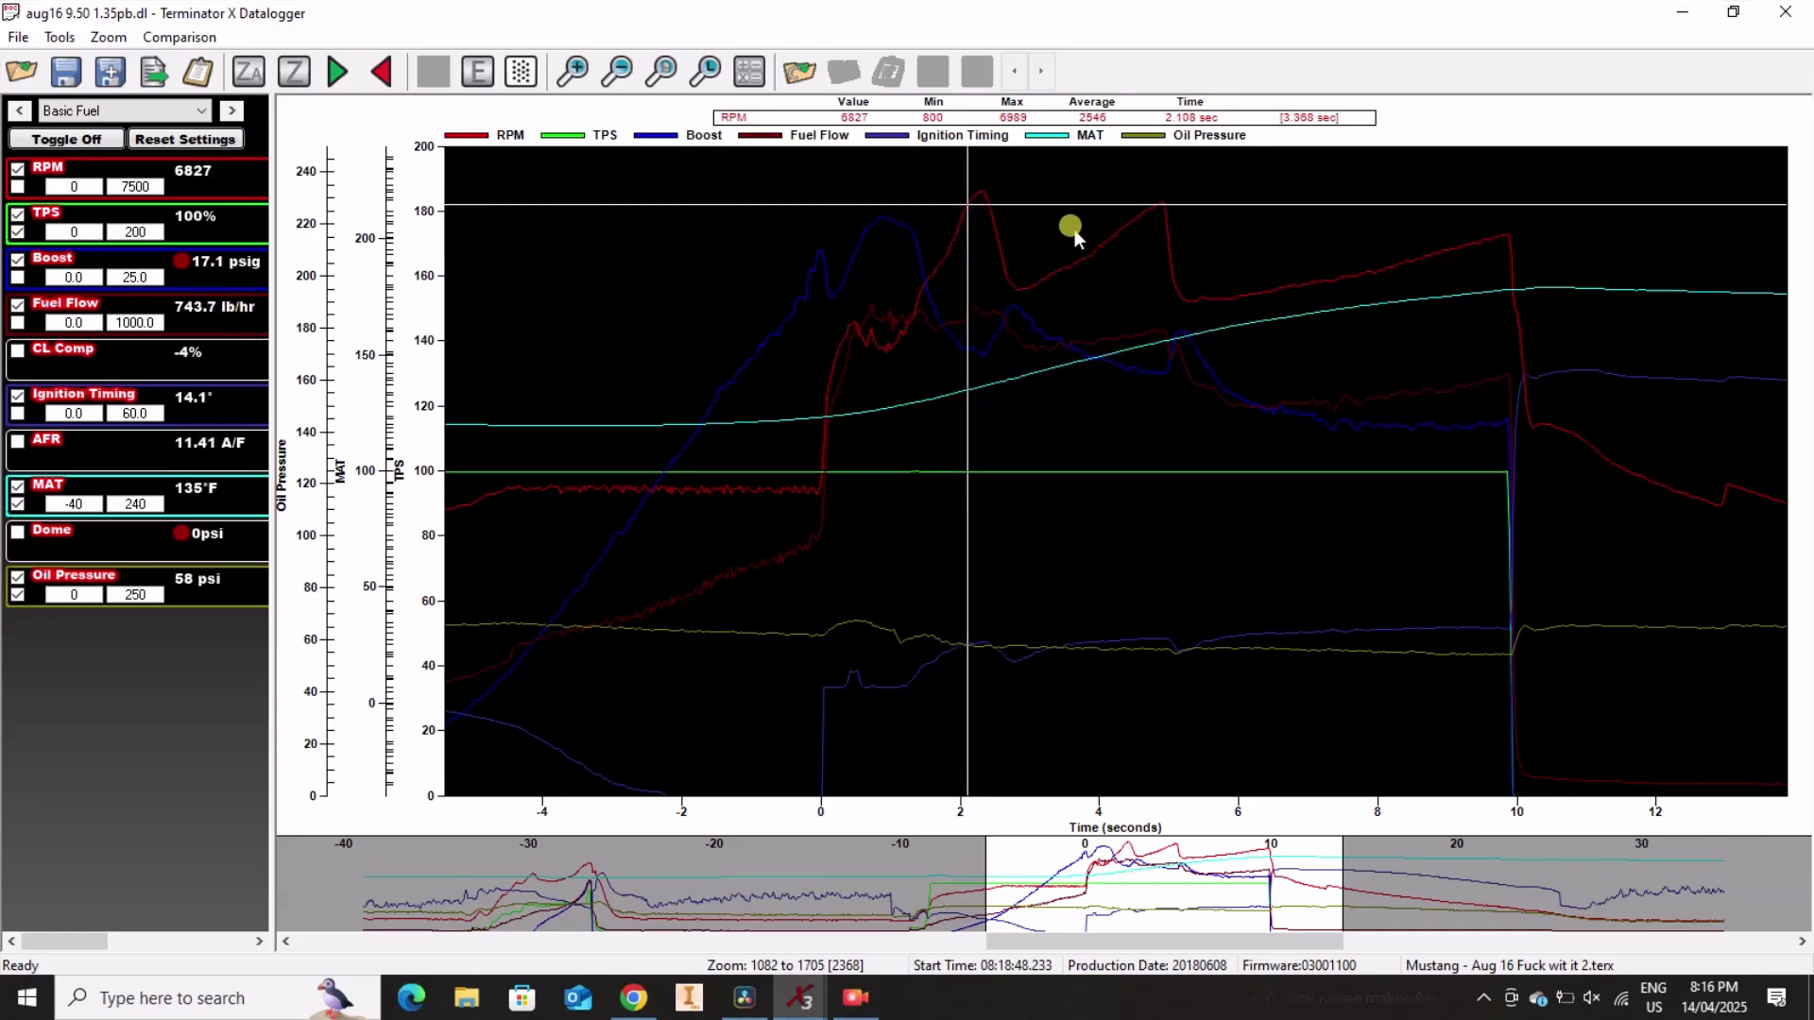
- Follow the RPM trace through the second and third pulls, from about 4 to 9.5 seconds, reading the channel values
left_click(1098, 244)
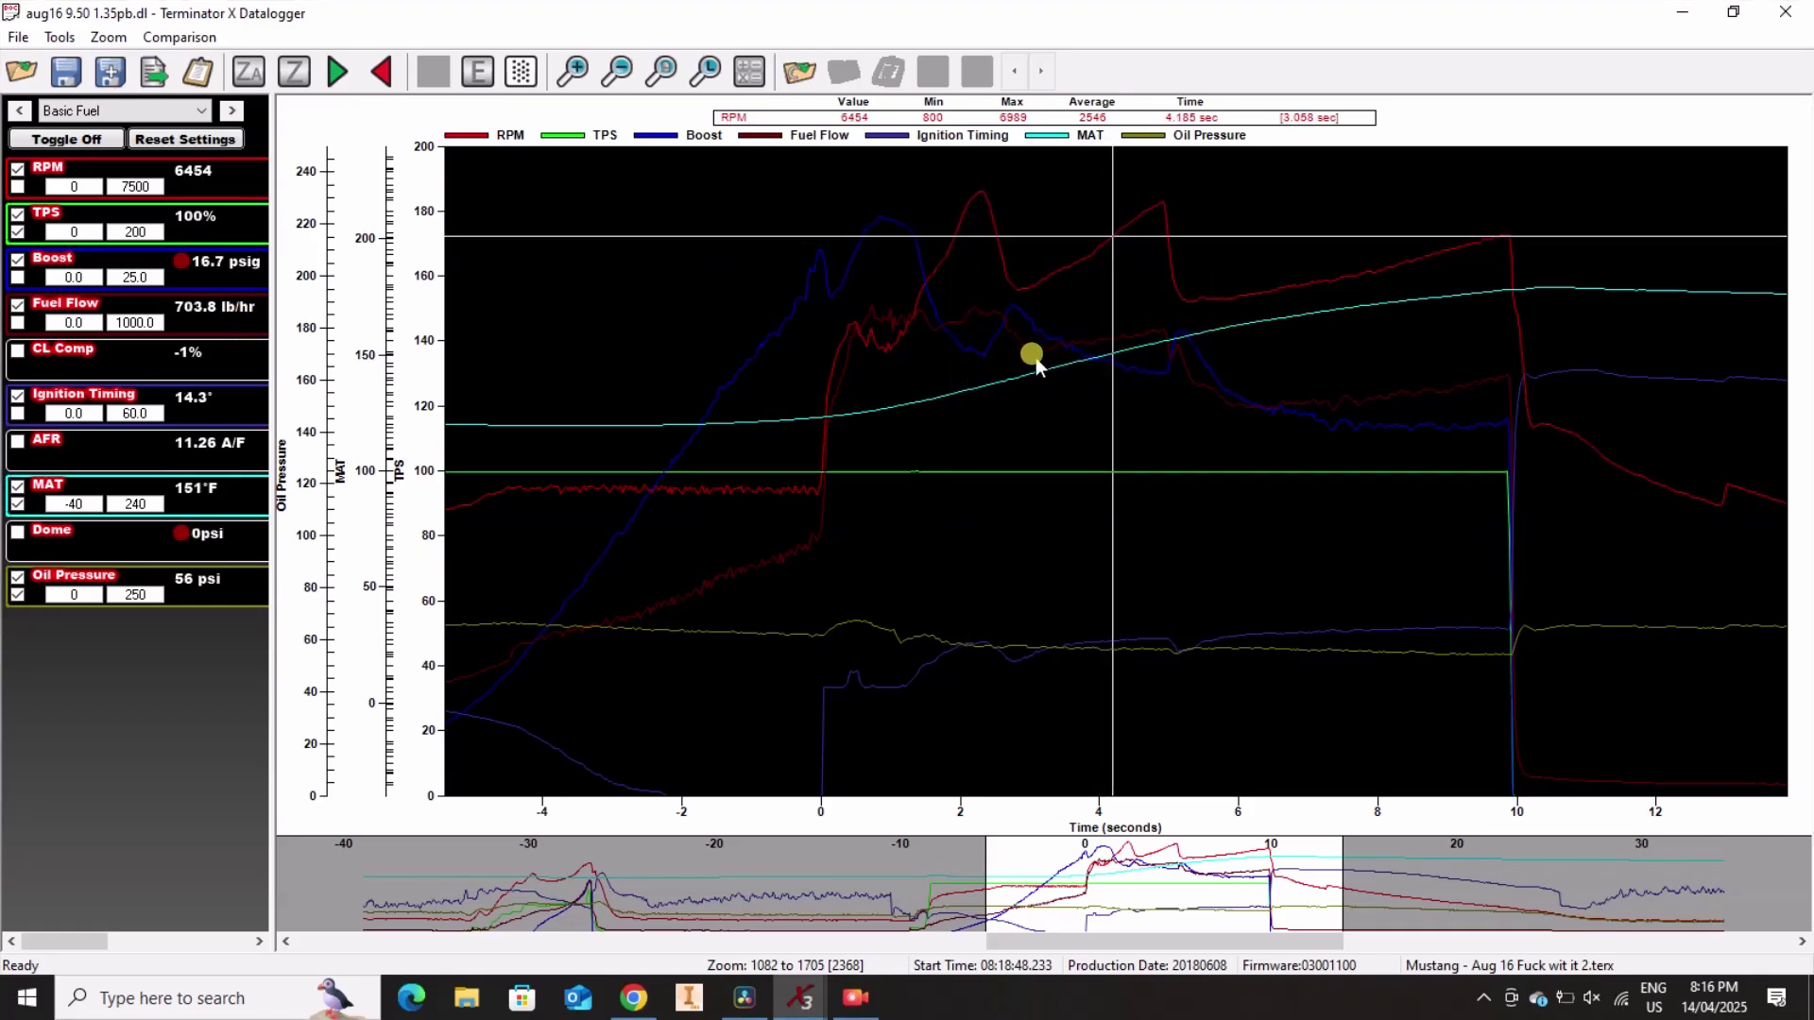
key("Right")
key("Right")
key("Right")
key("Right")
key("Right")
key("Right")
key("Right")
key("Right")
key("Right")
key("Right")
key("Right")
left_click_drag(1405, 300, 1472, 246)
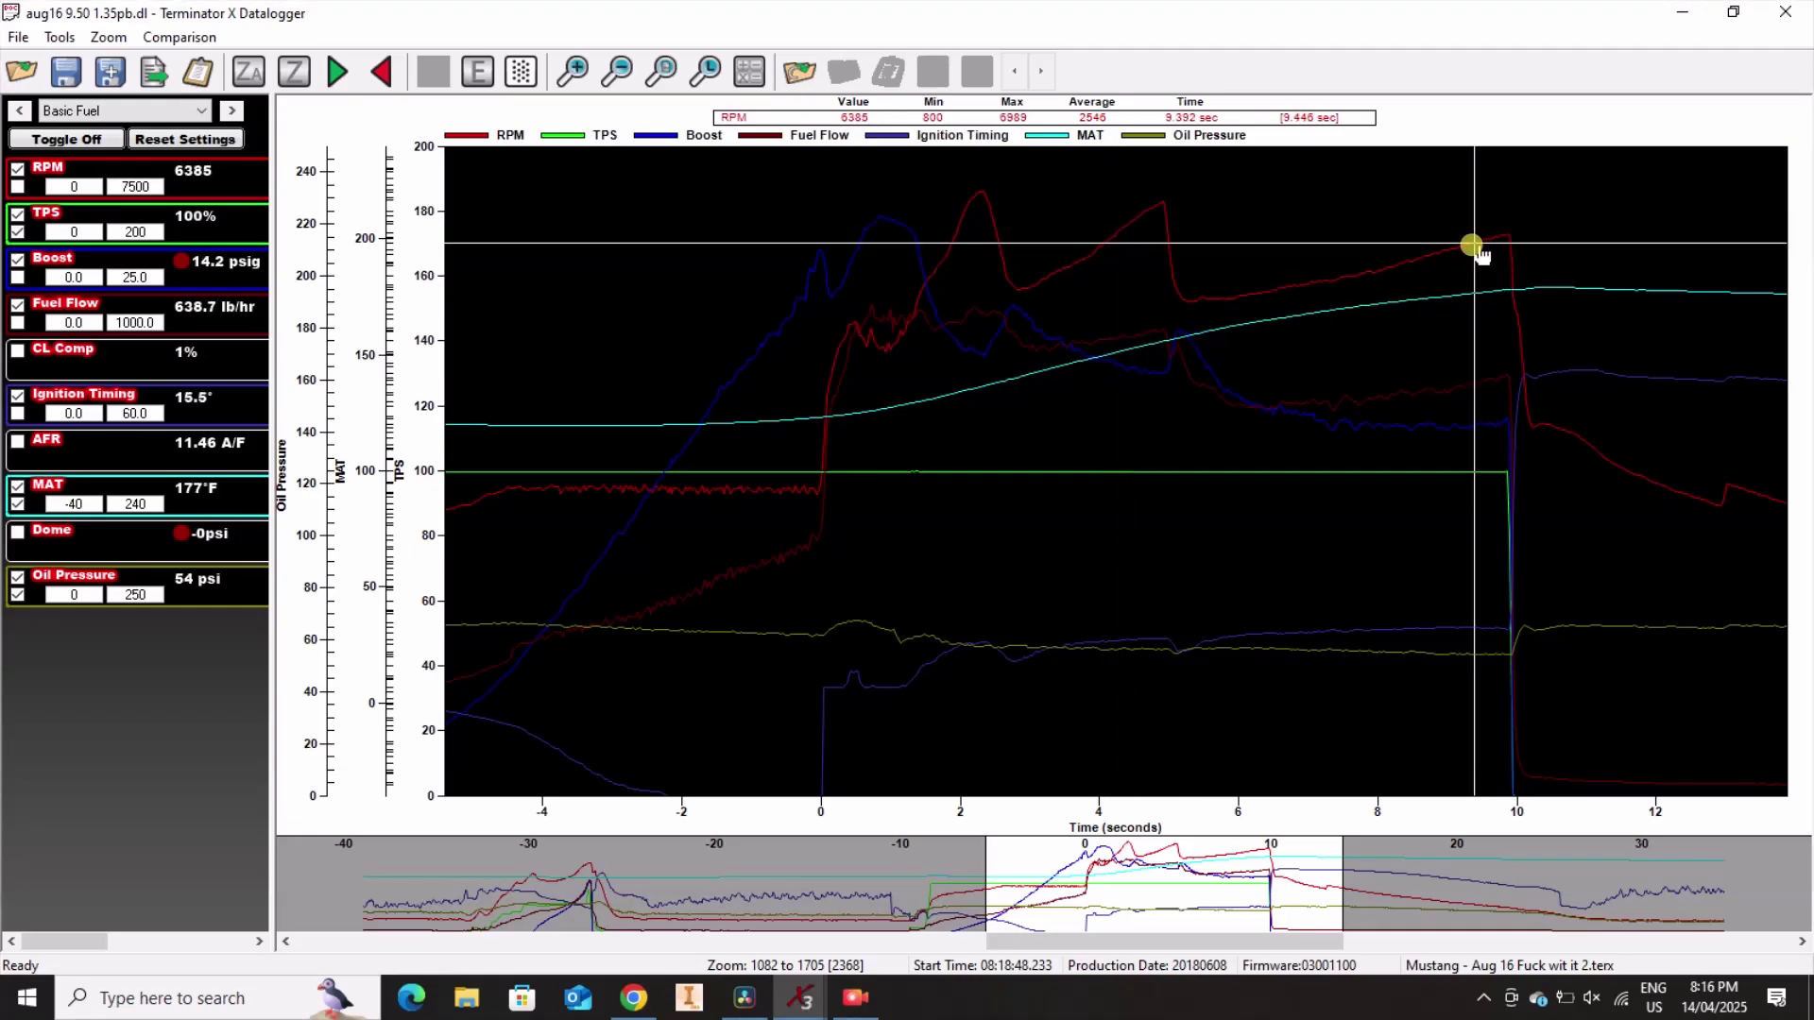
key("Right")
key("Right")
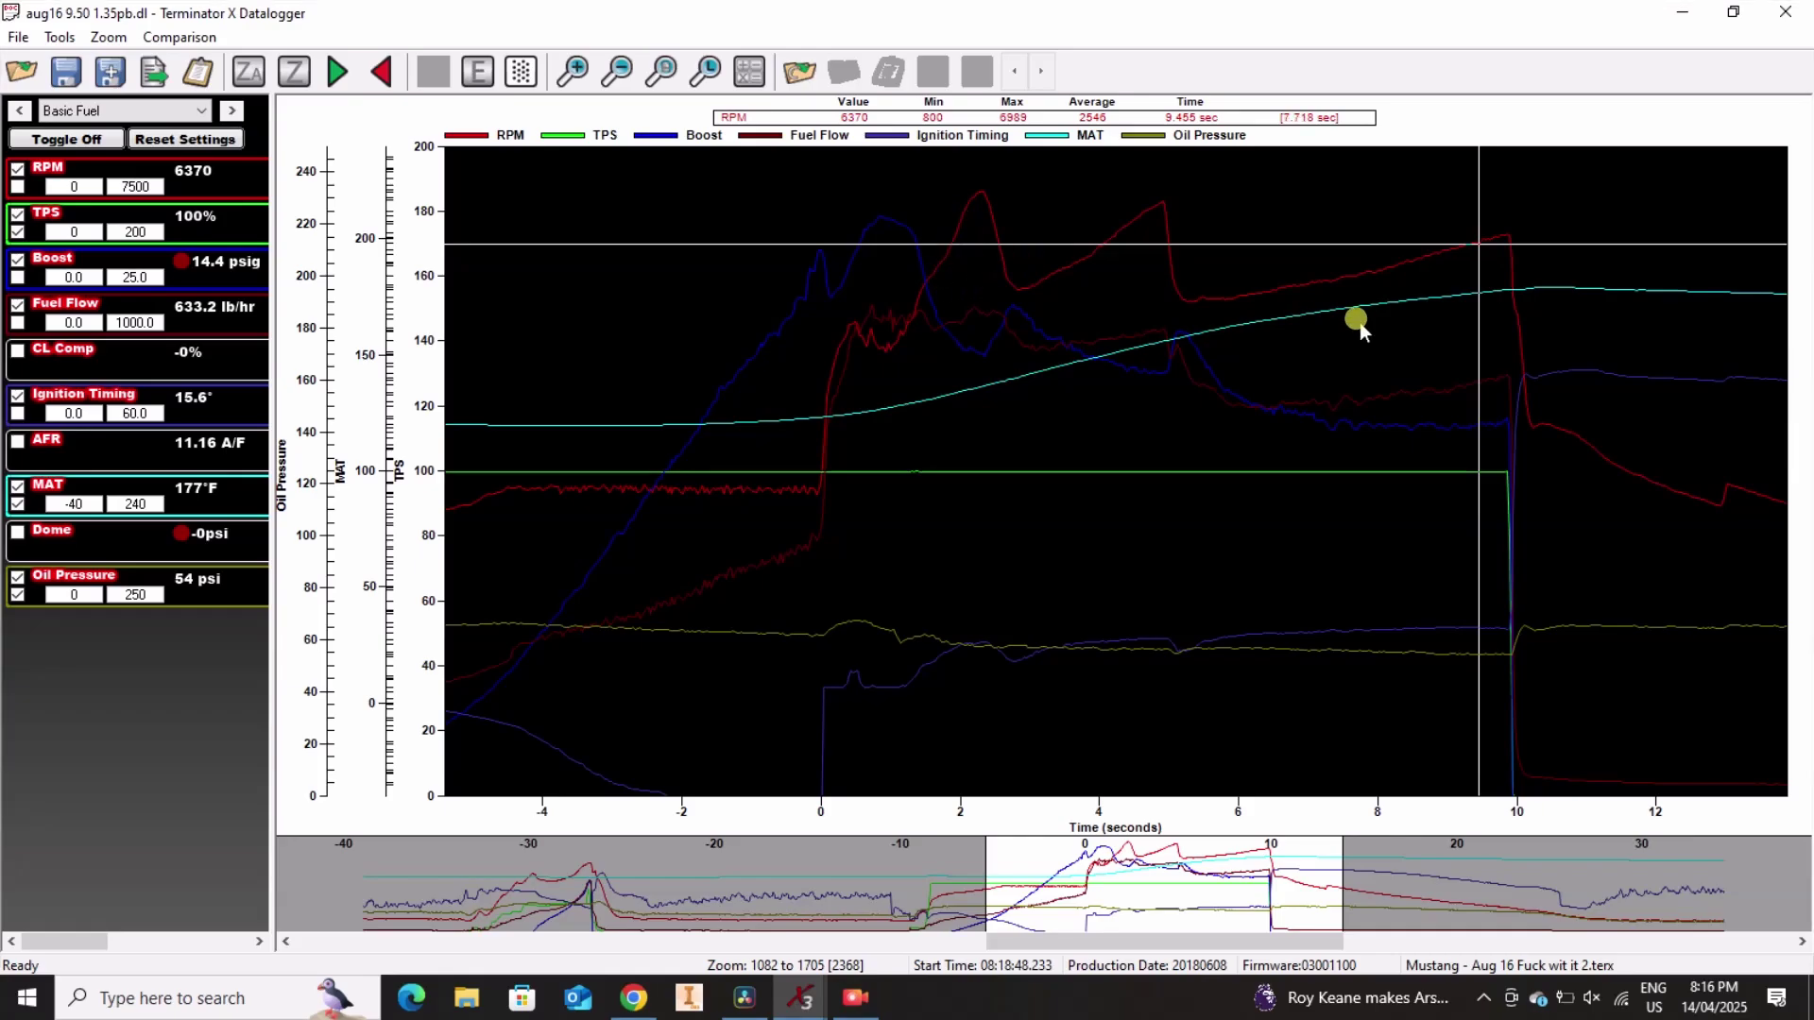
- Examine the first RPM climb between about 1.5 and 2 seconds and the boost peak between 0.7 and 1 second
left_click_drag(1381, 301, 960, 218)
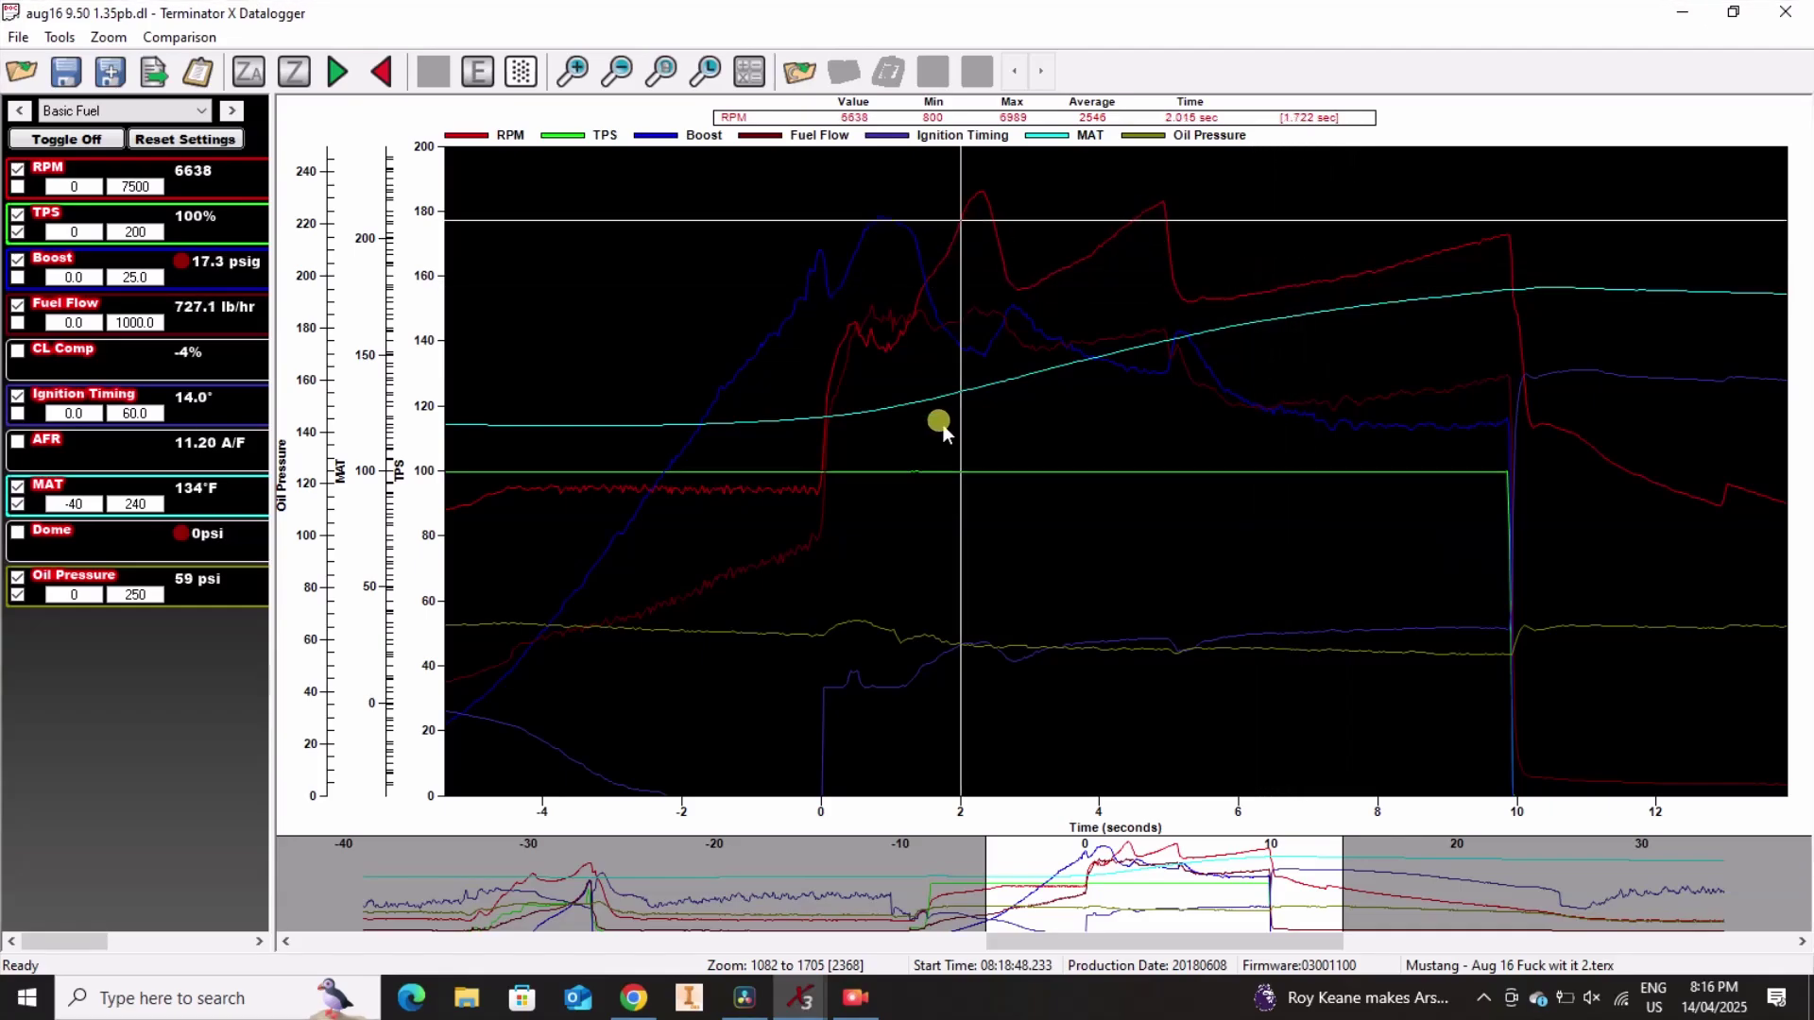
left_click_drag(942, 429, 1058, 349)
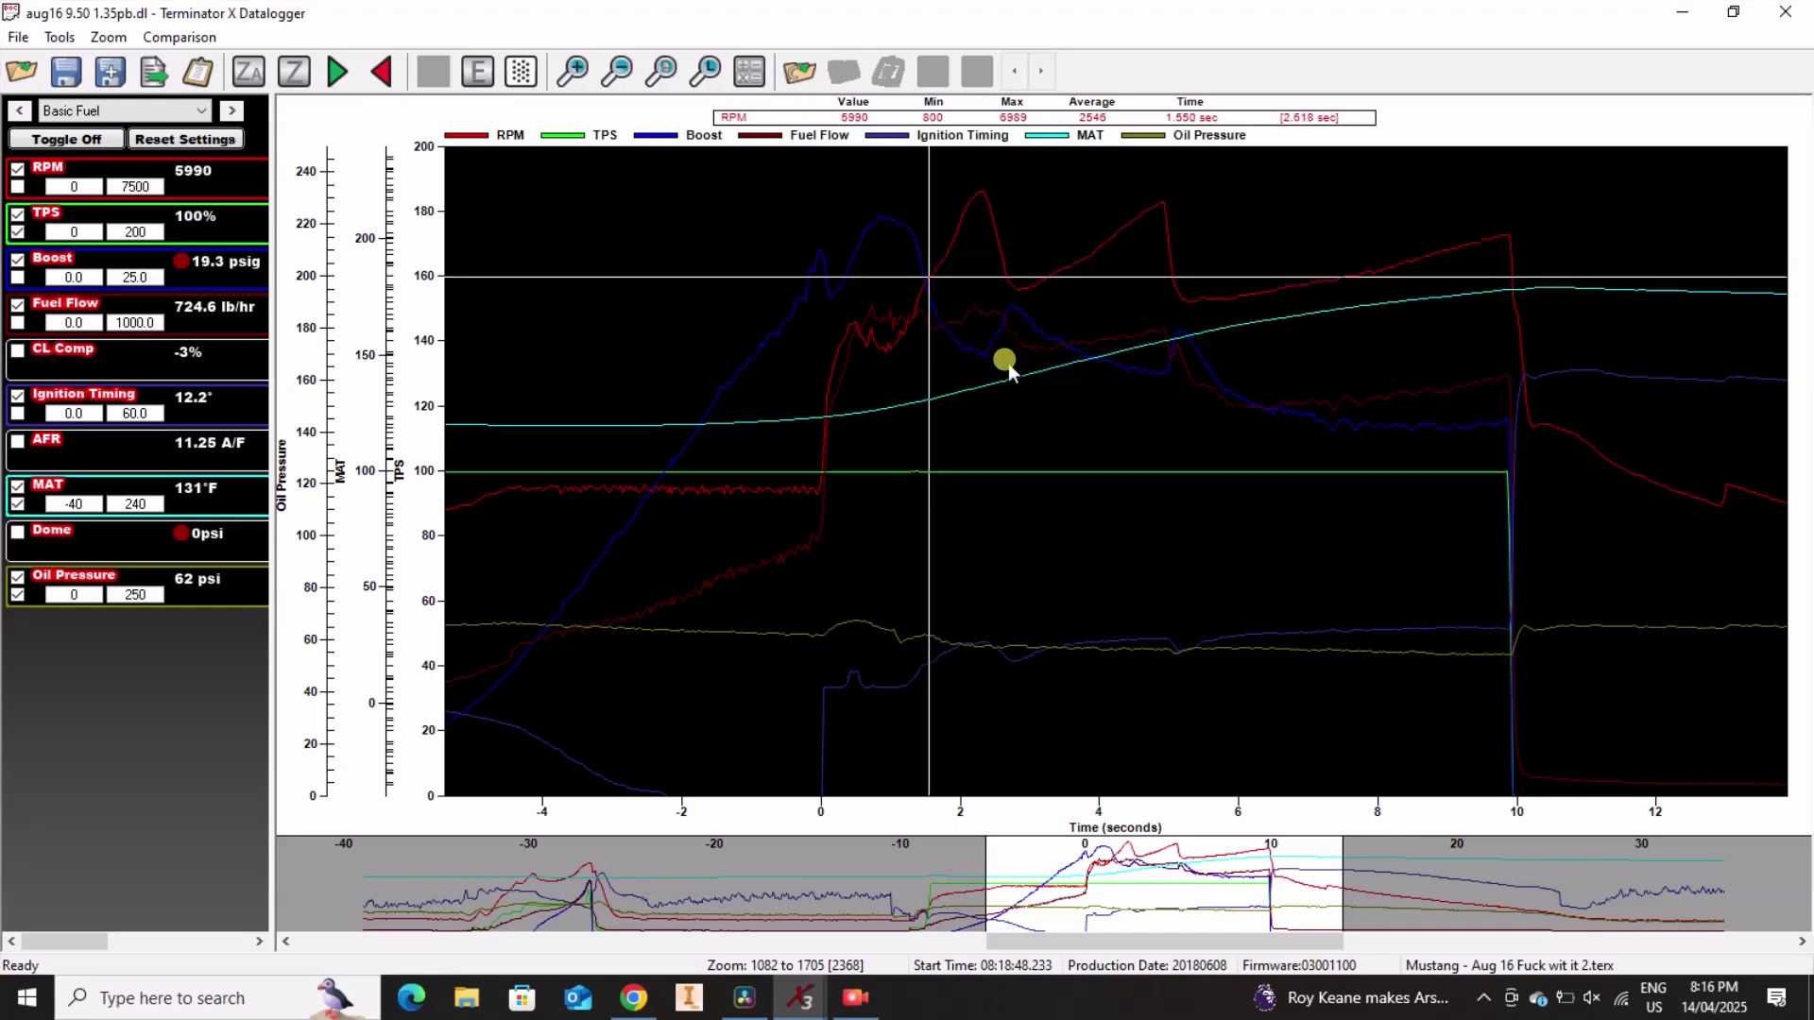
left_click(891, 220)
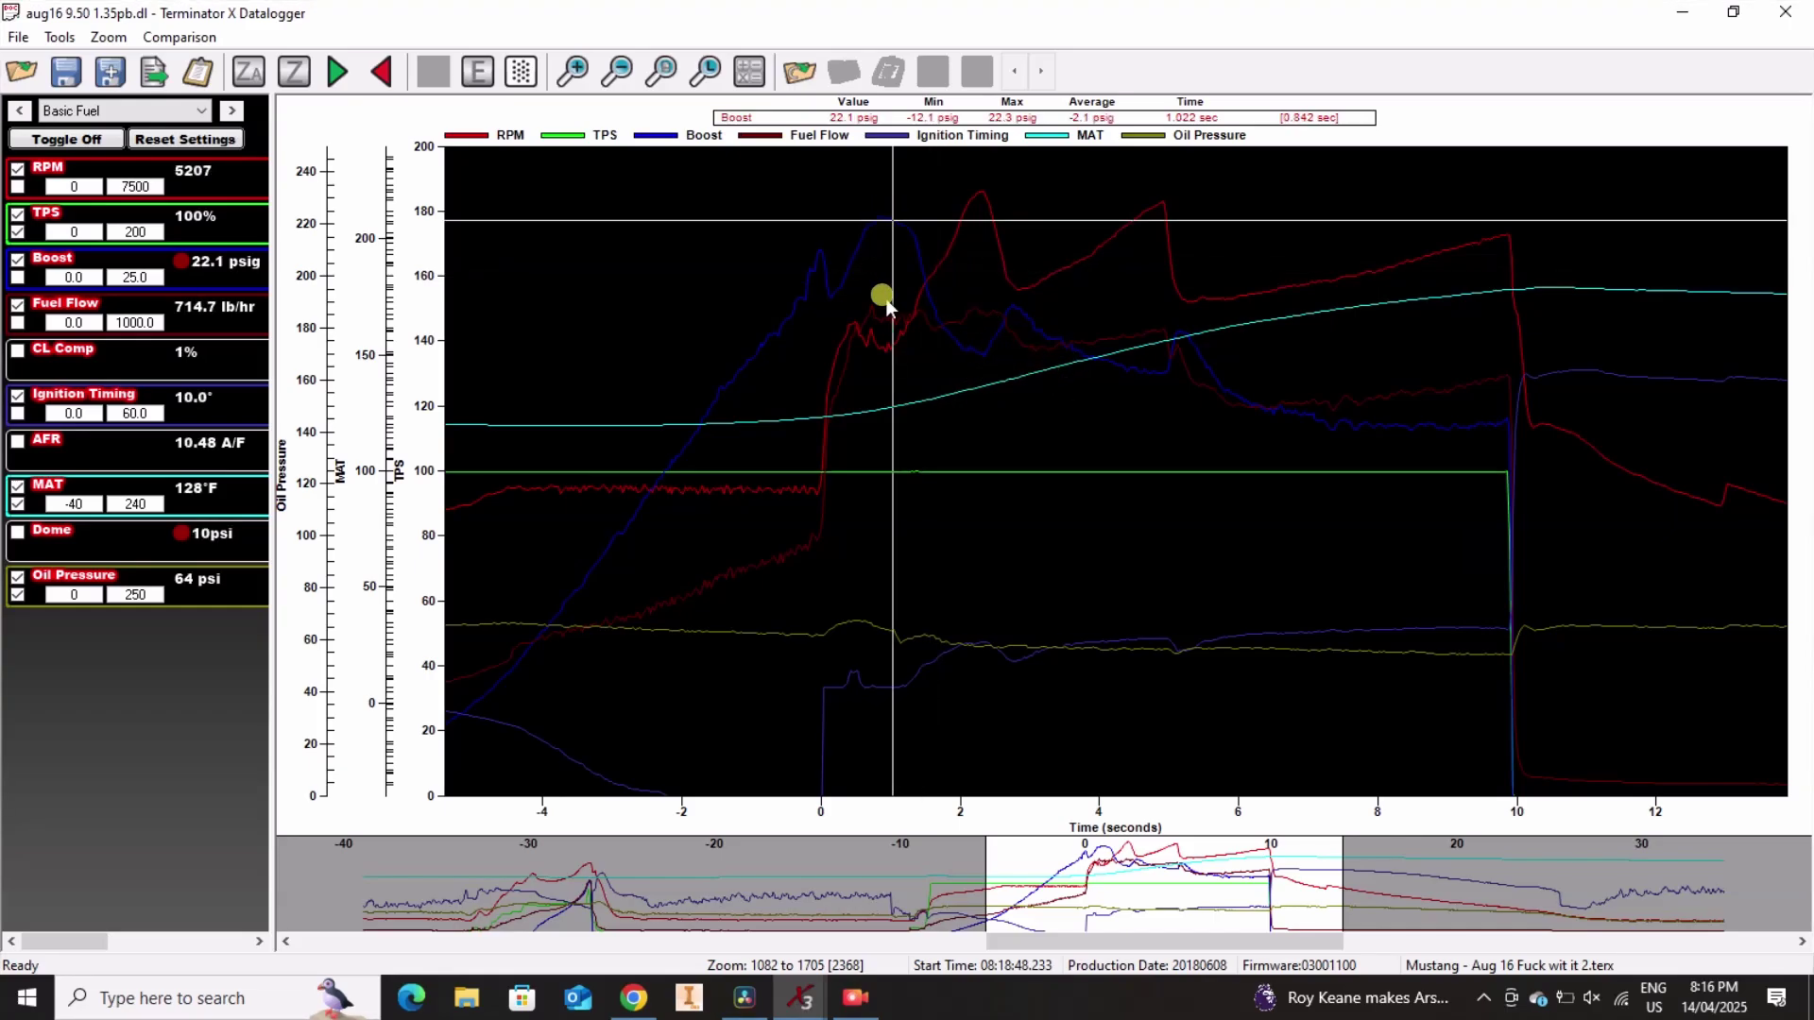
left_click(869, 215)
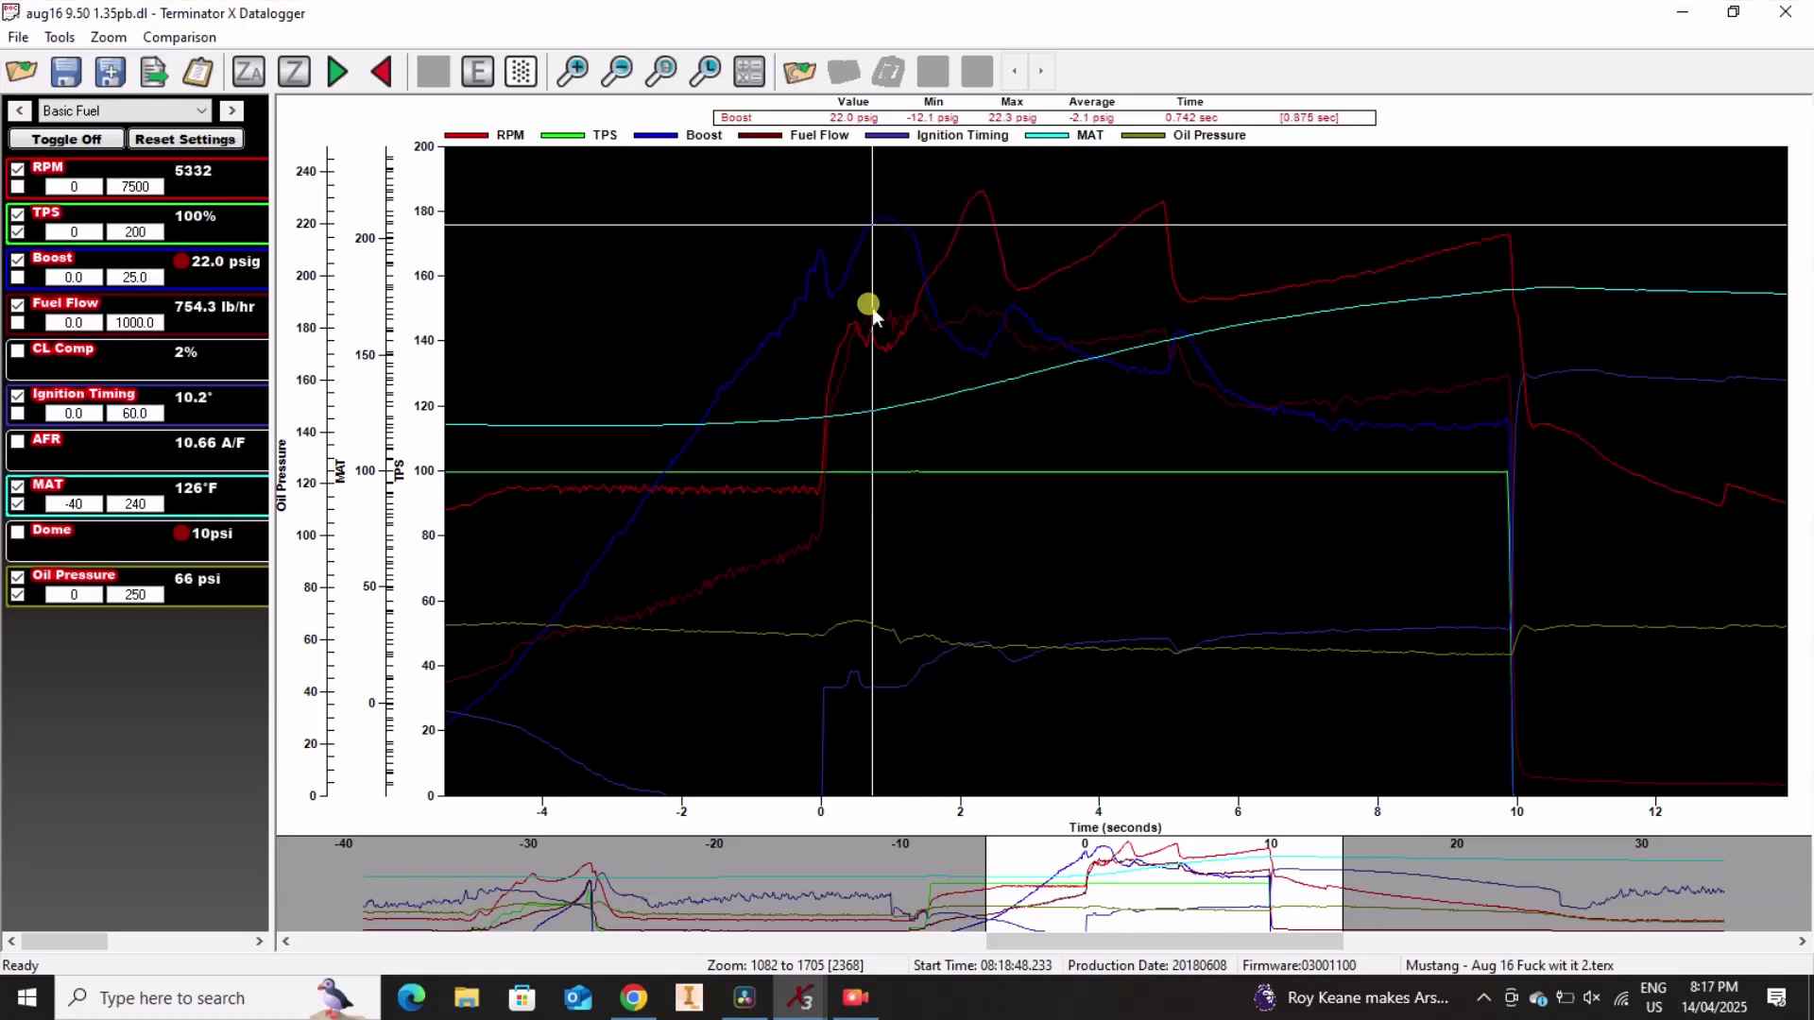
- Compare boost just before launch with fuel flow near the first RPM peak at about 2.2 seconds
left_click_drag(782, 304, 810, 300)
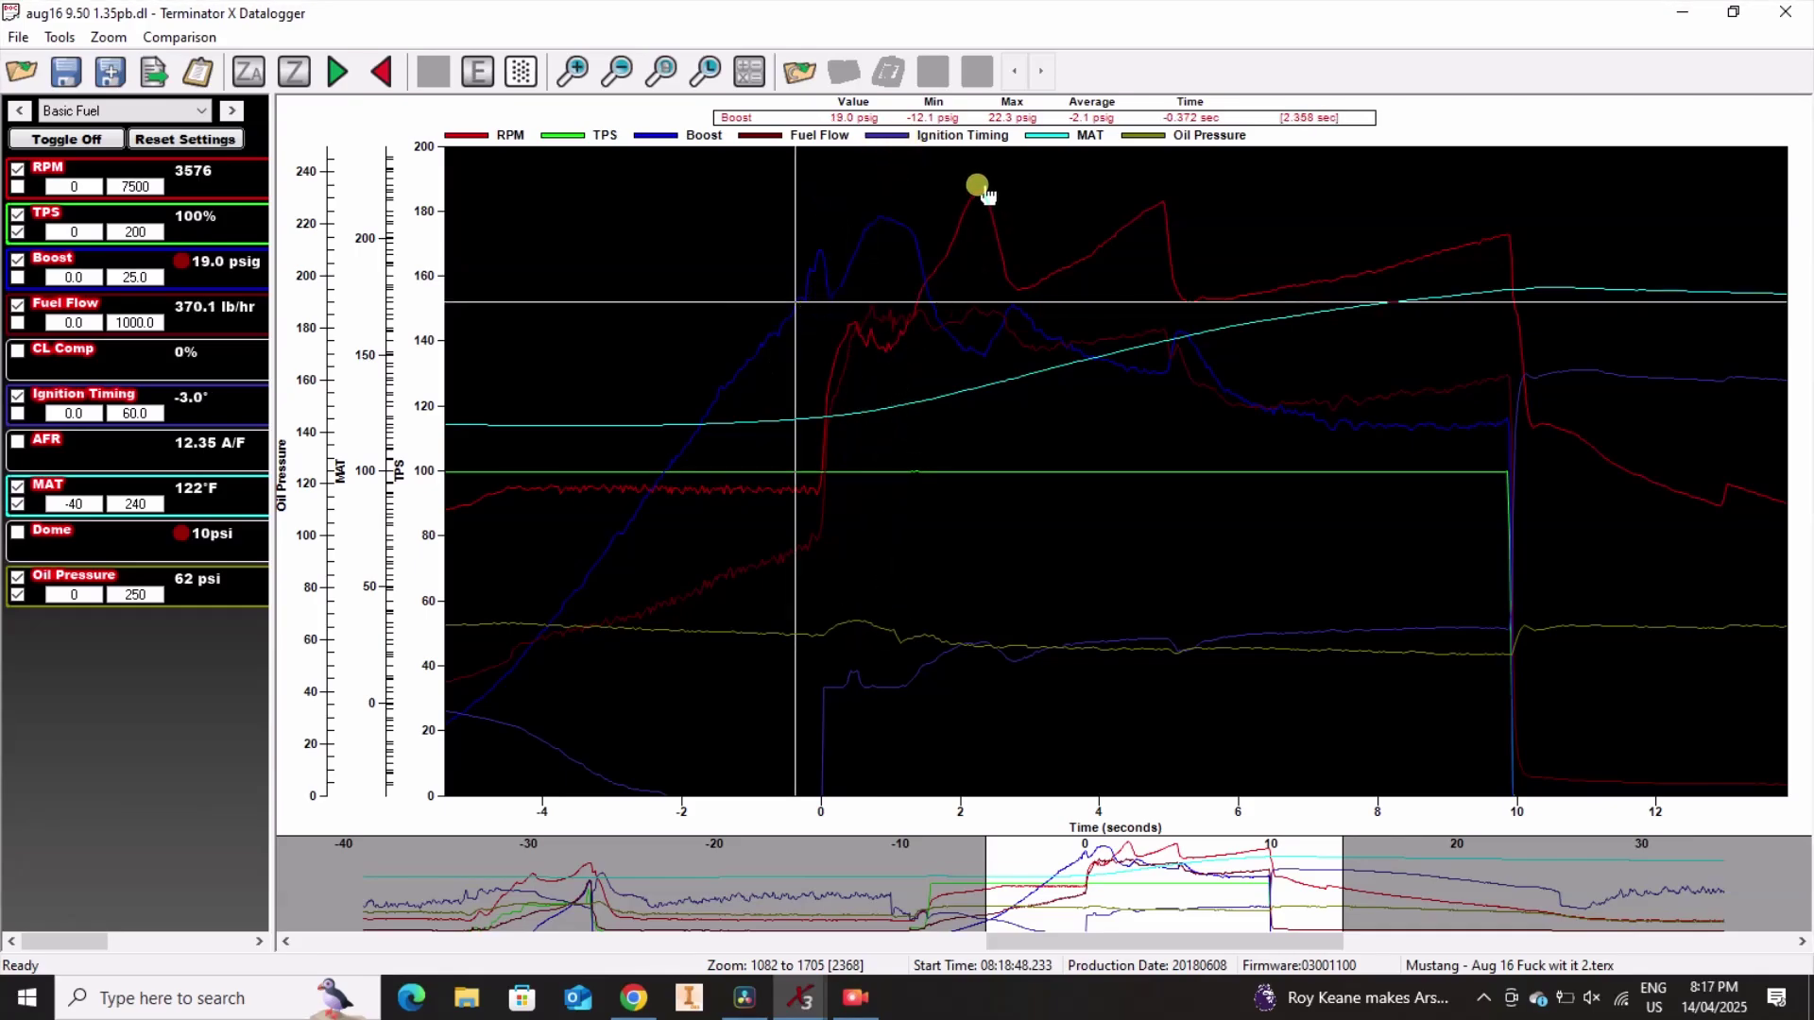
left_click(968, 308)
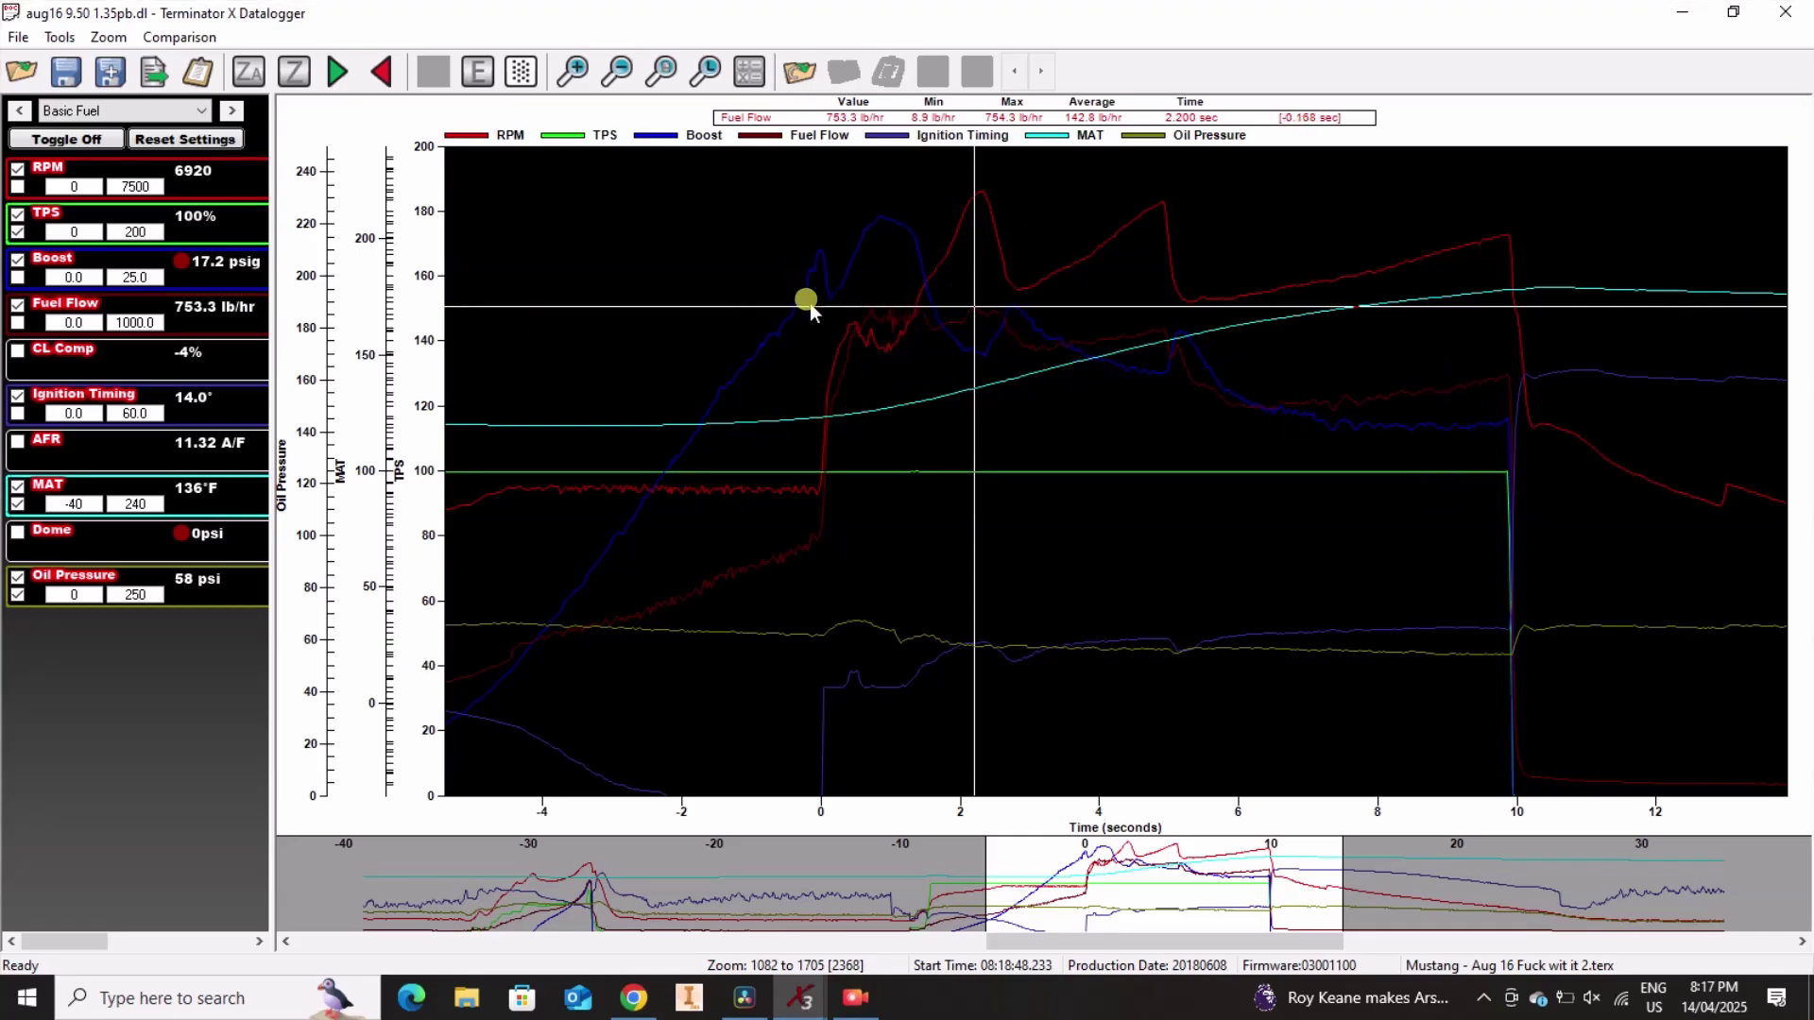
left_click(856, 997)
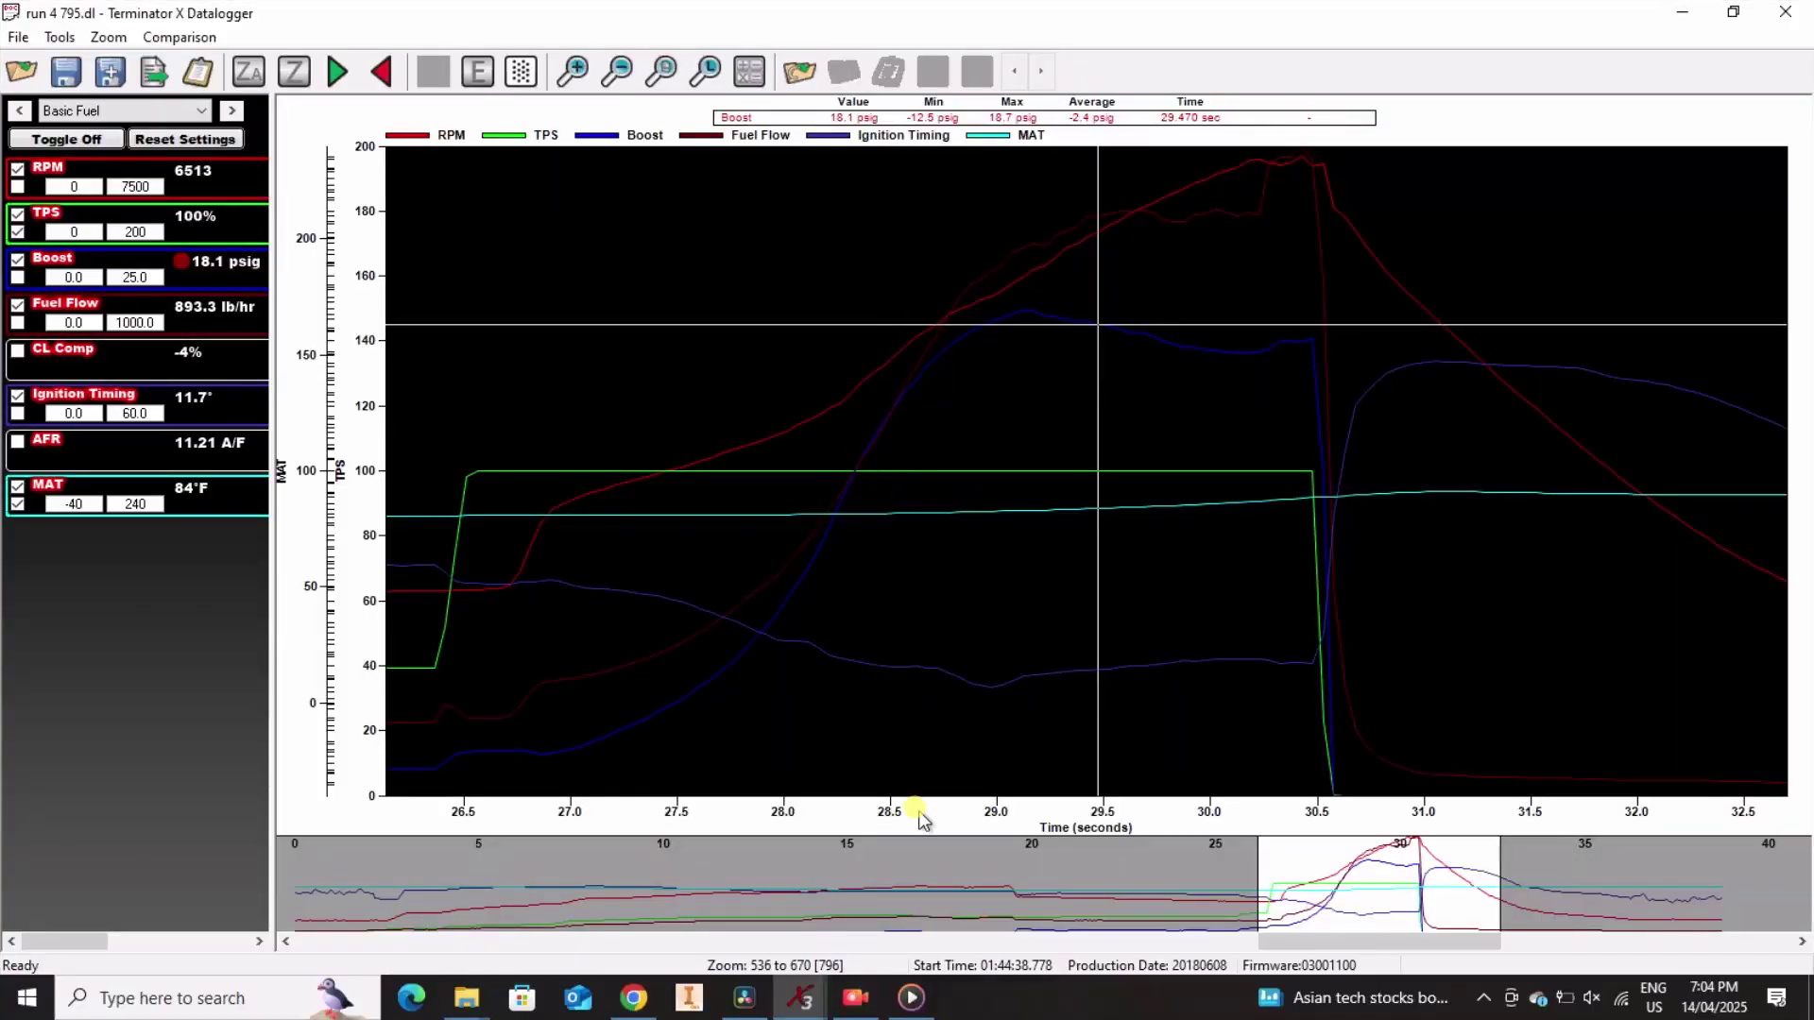
- Examine the run 4 795 log's boost curve from its rise near 28.5 seconds through its peak and decline
left_click(894, 405)
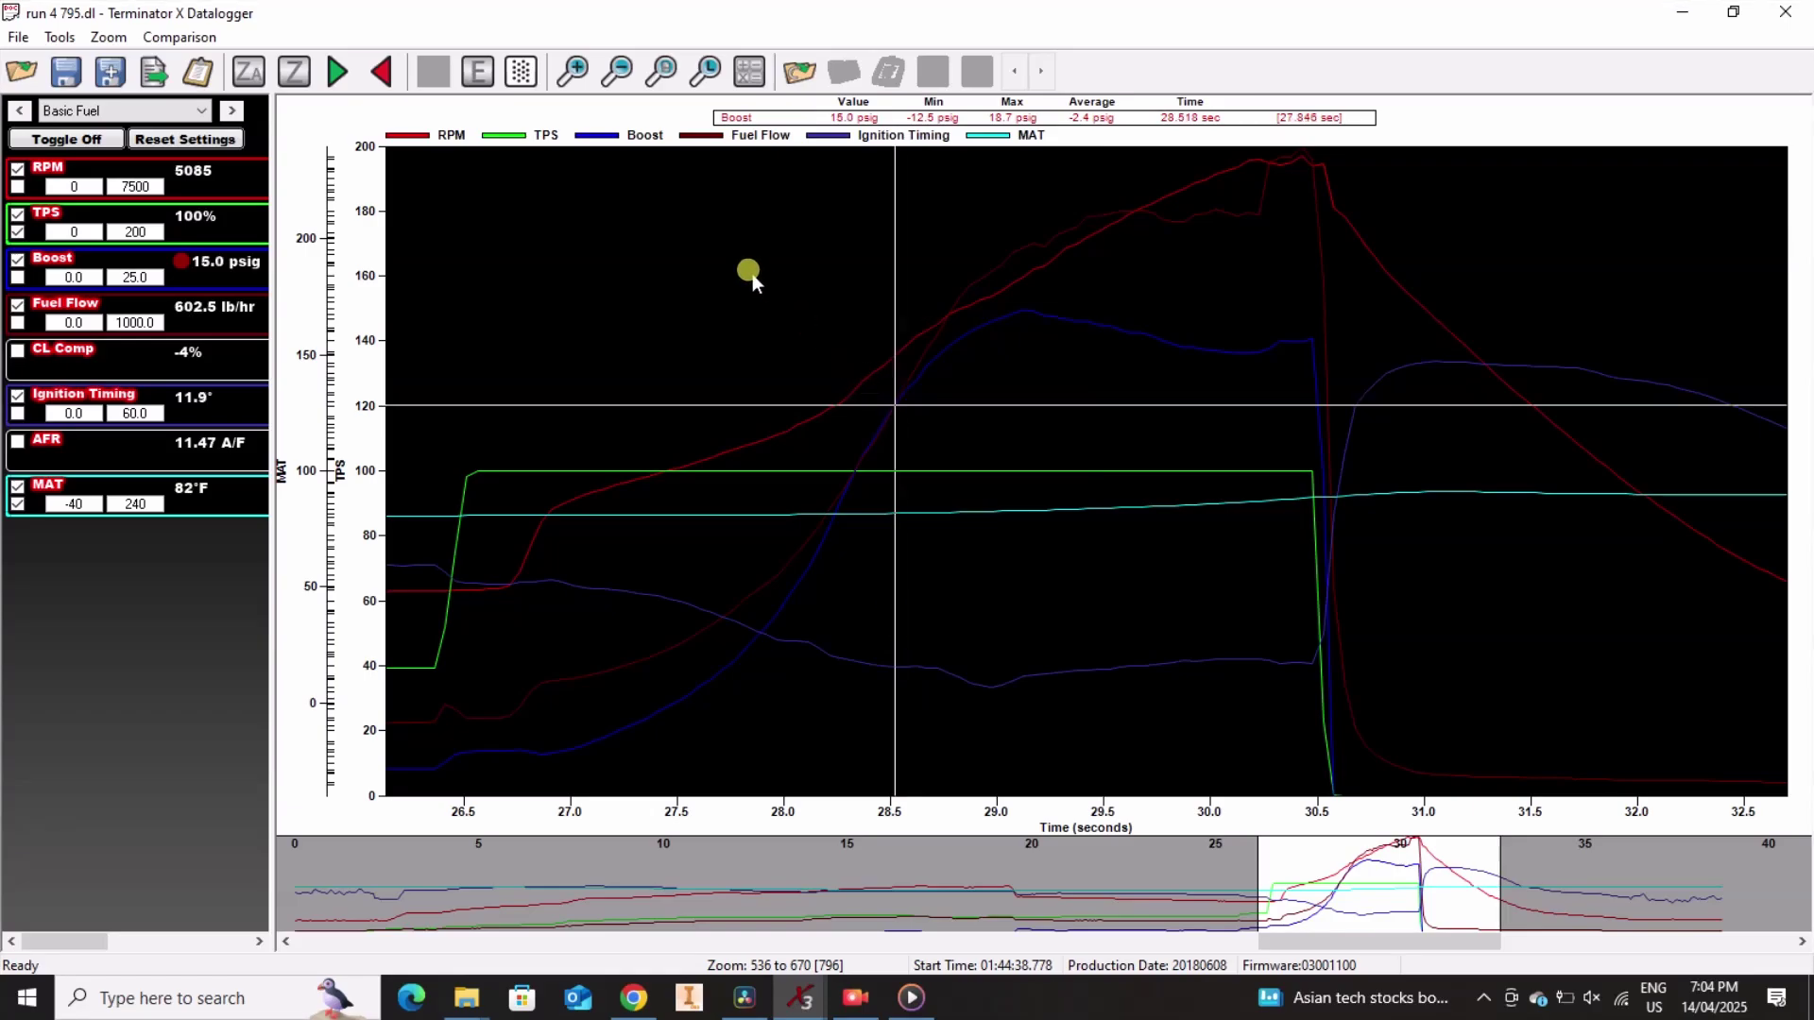
left_click(1026, 312)
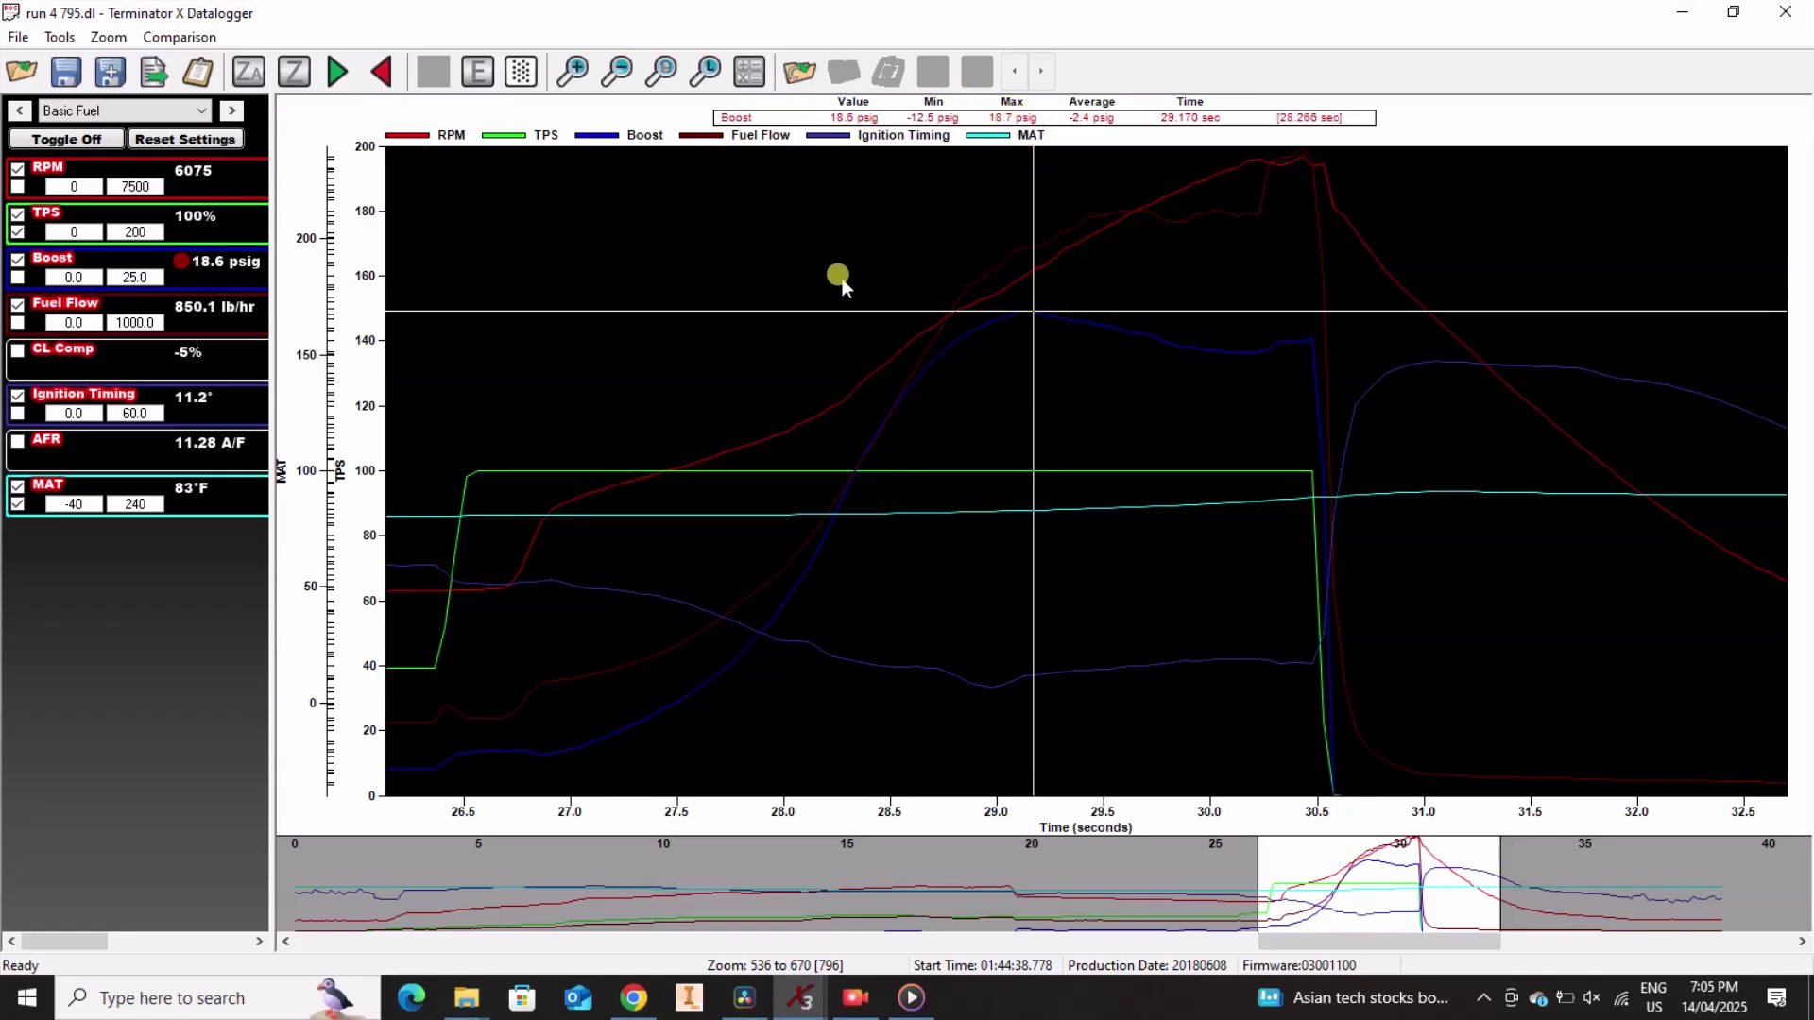
key("space")
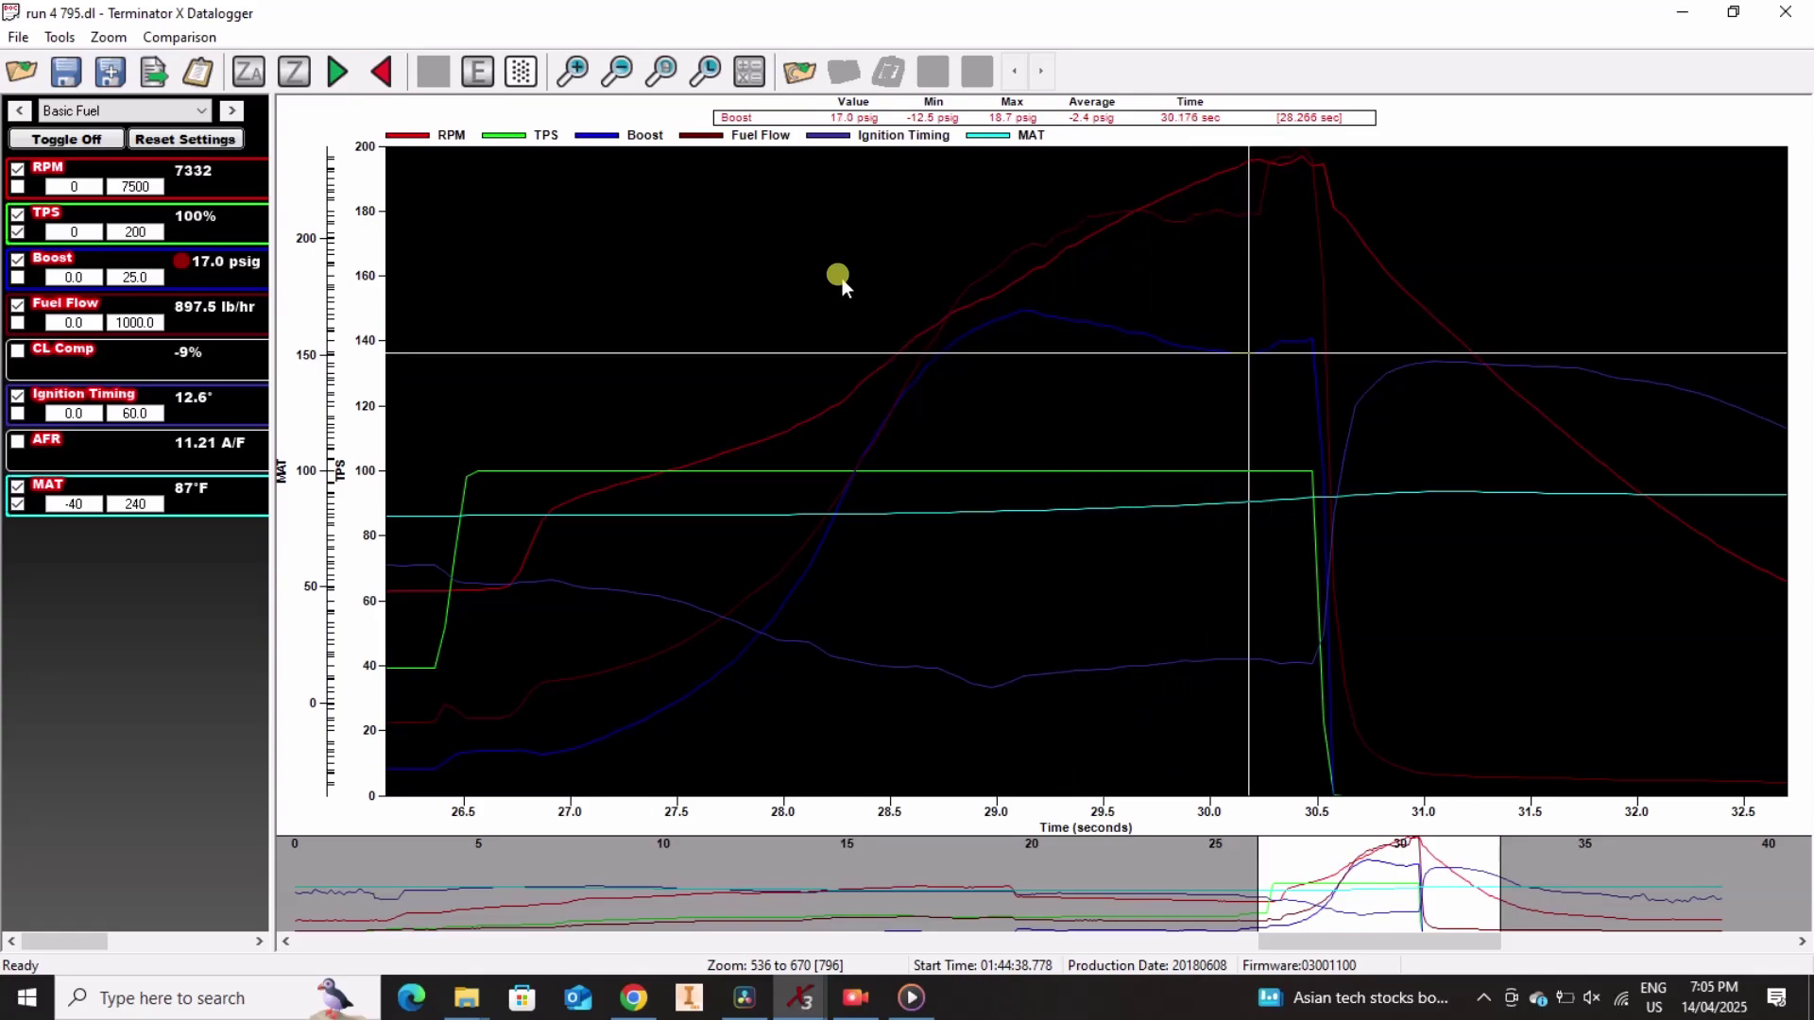
key("Left")
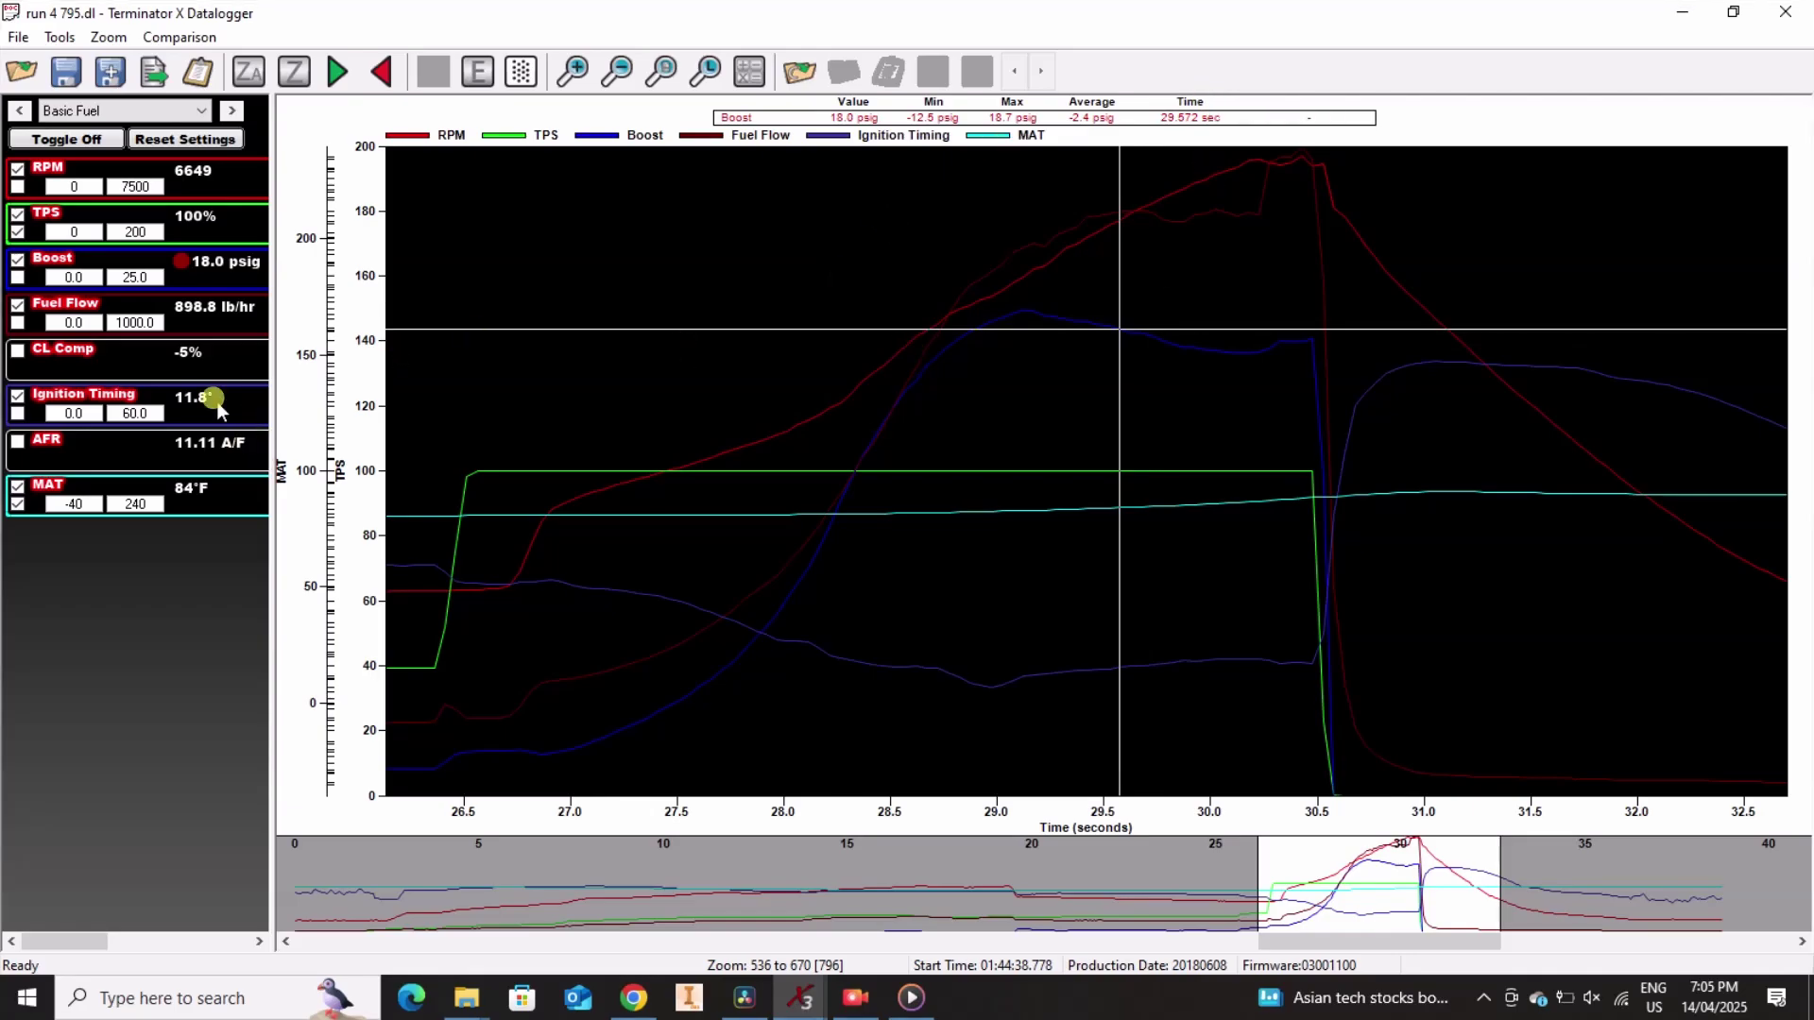
- Inspect fuel flow and RPM on both sides of the sudden fuel flow jump near 30.2 seconds
left_click(1259, 207)
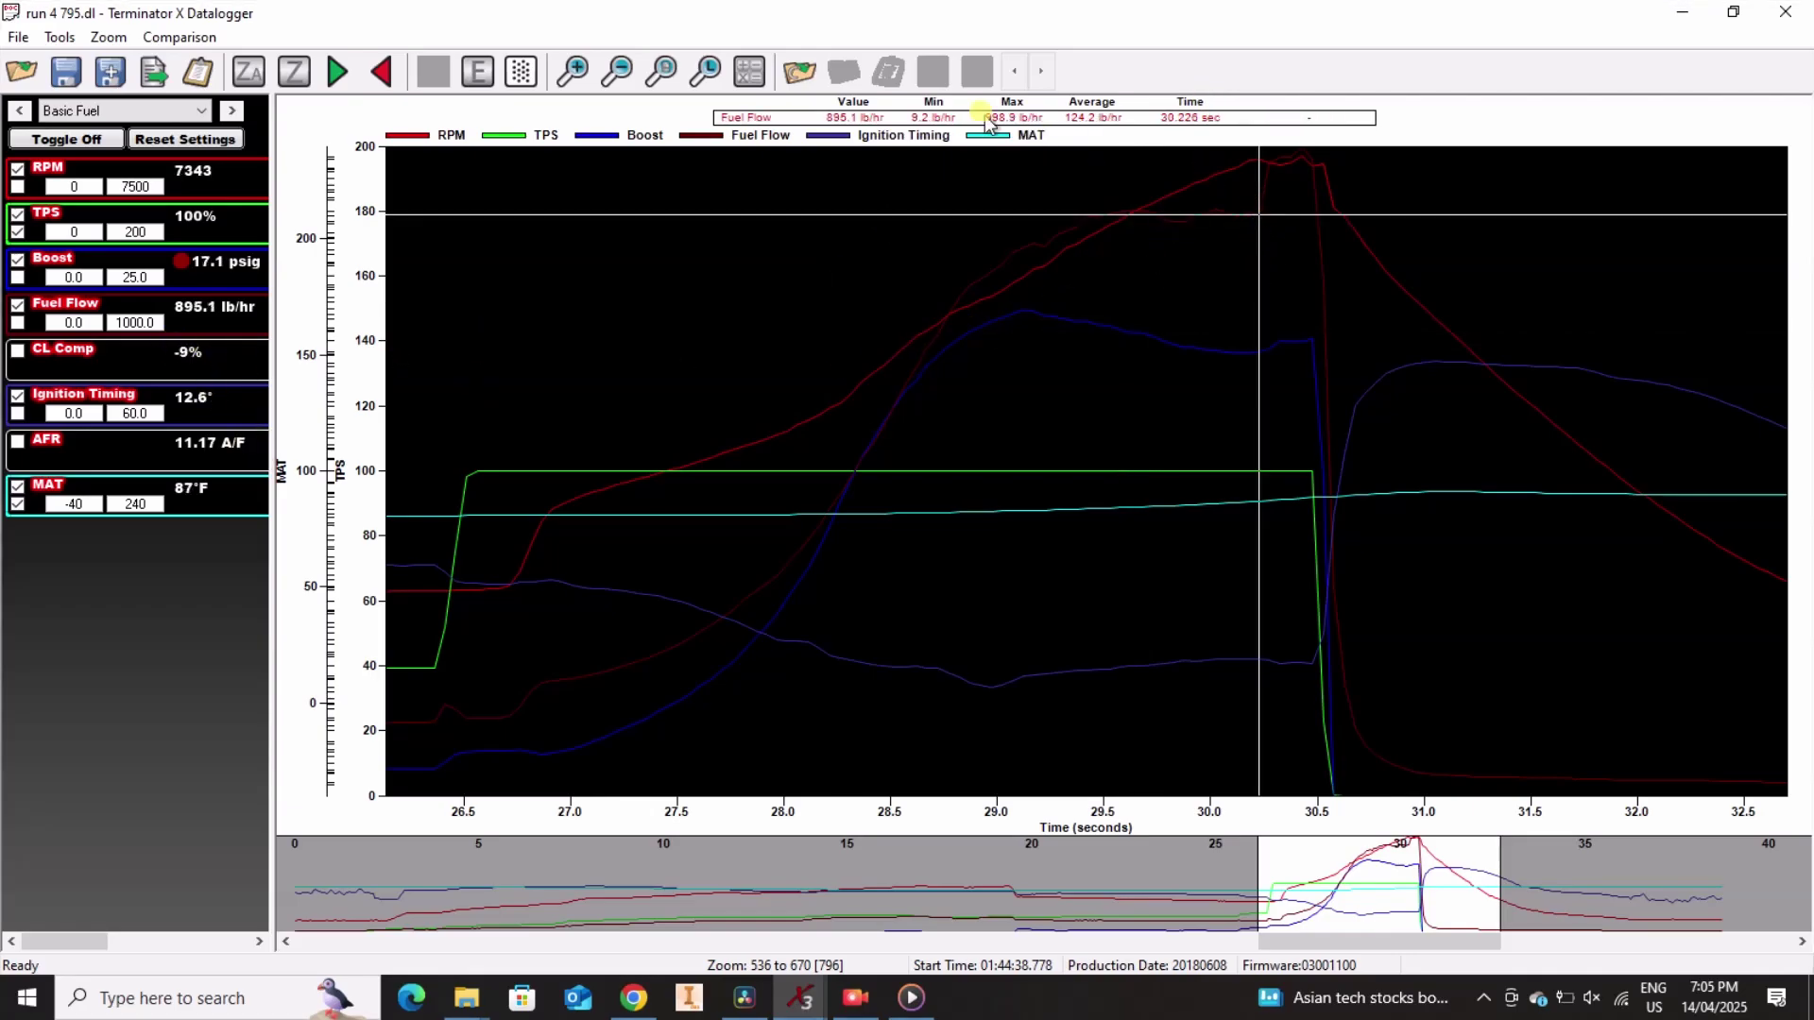
left_click(1268, 175)
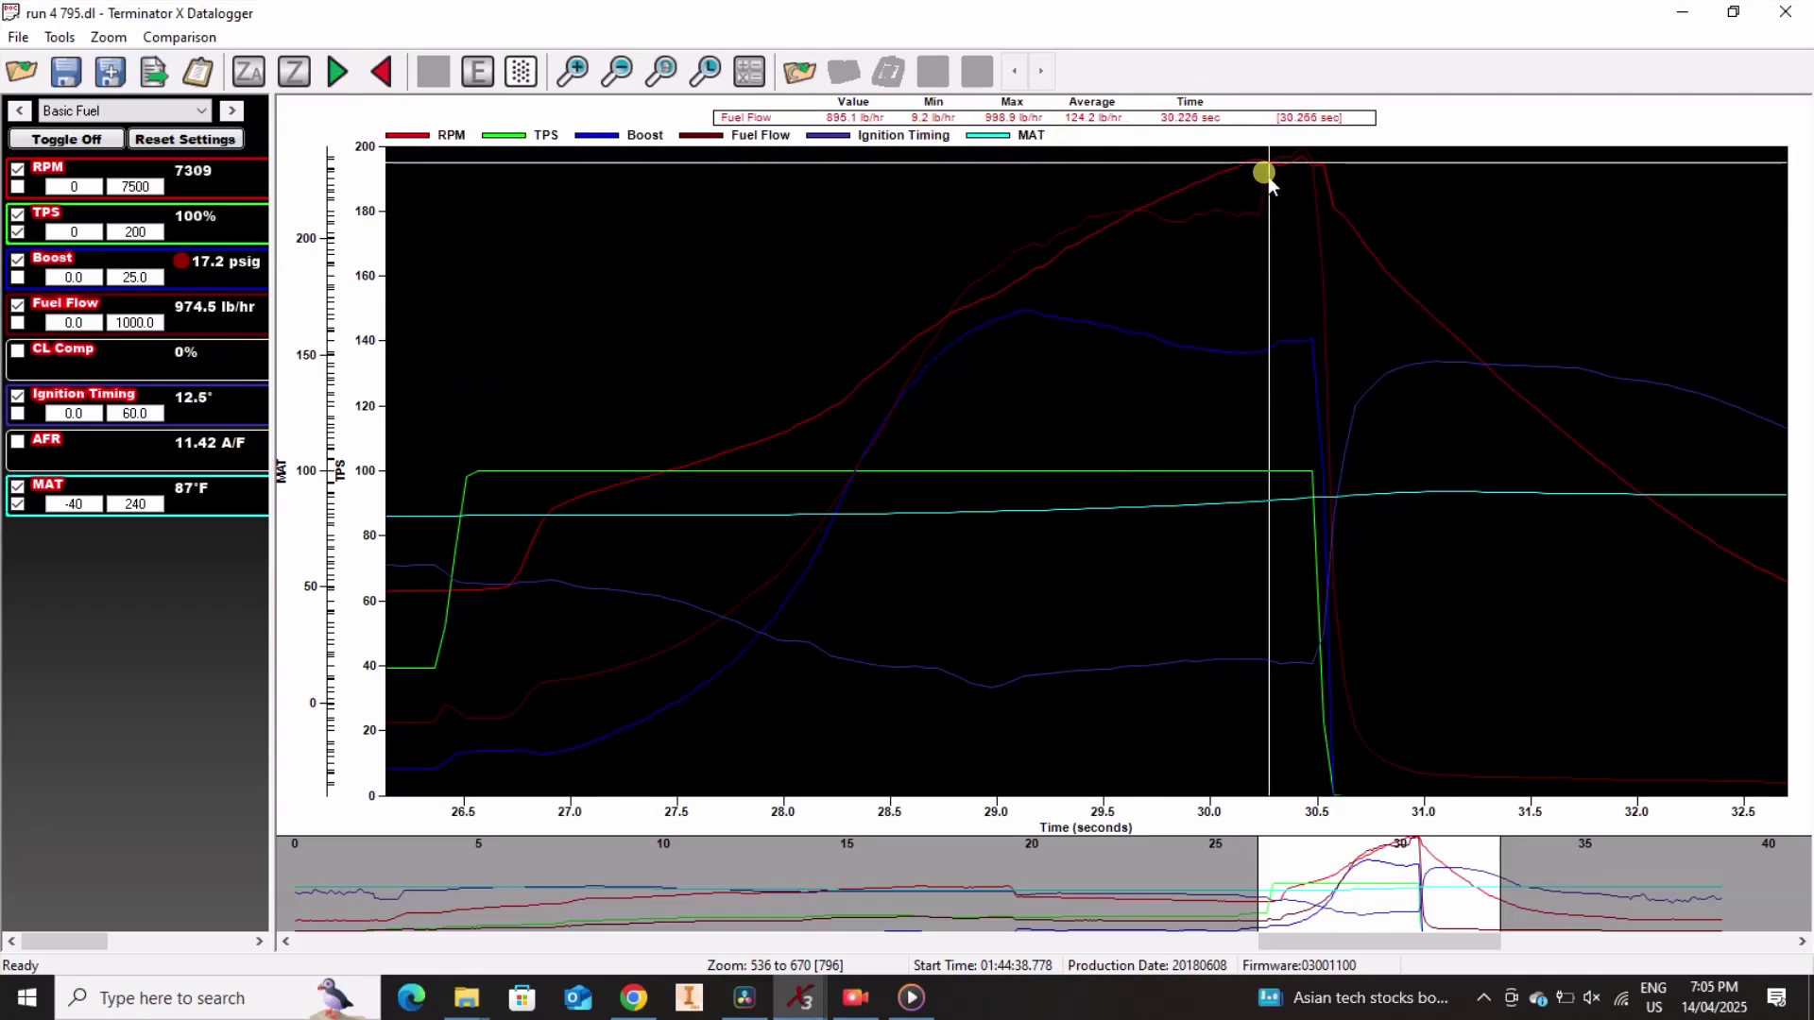
key("Left")
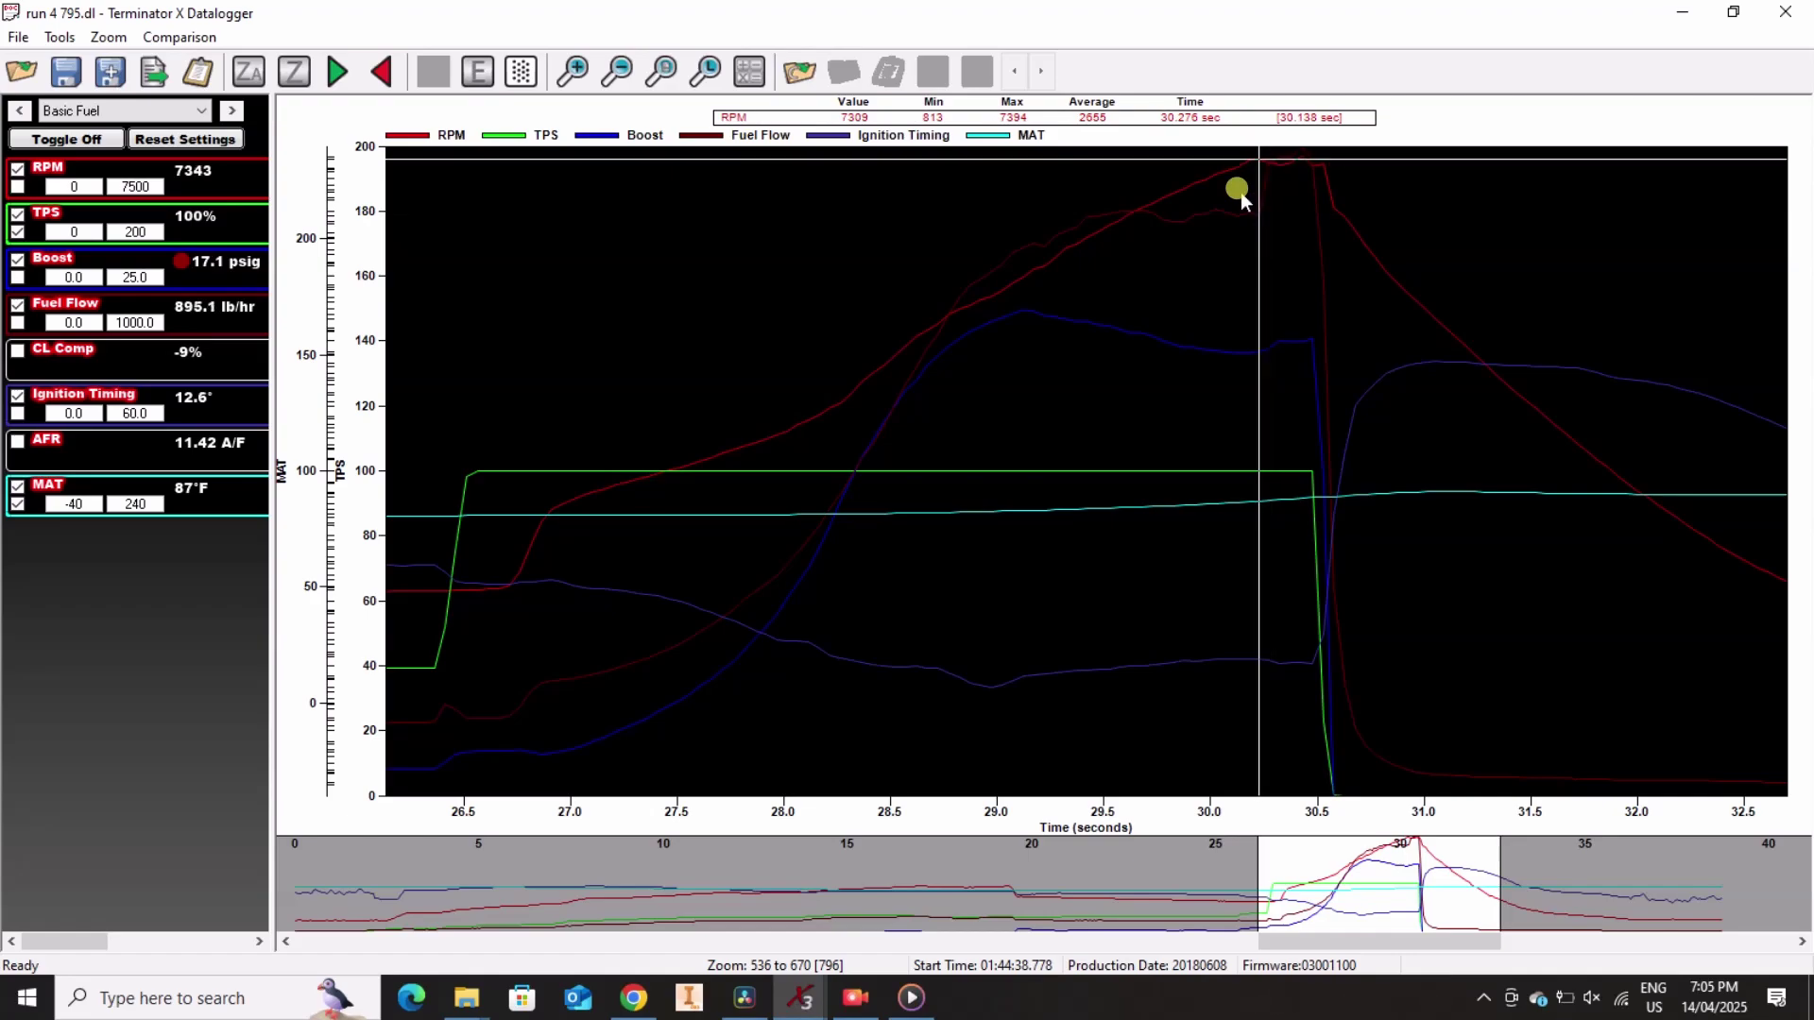
- Trace boost and fuel flow backward from the fuel flow jump near 30.2 seconds to about 29.8 seconds
key("Left")
key("Left")
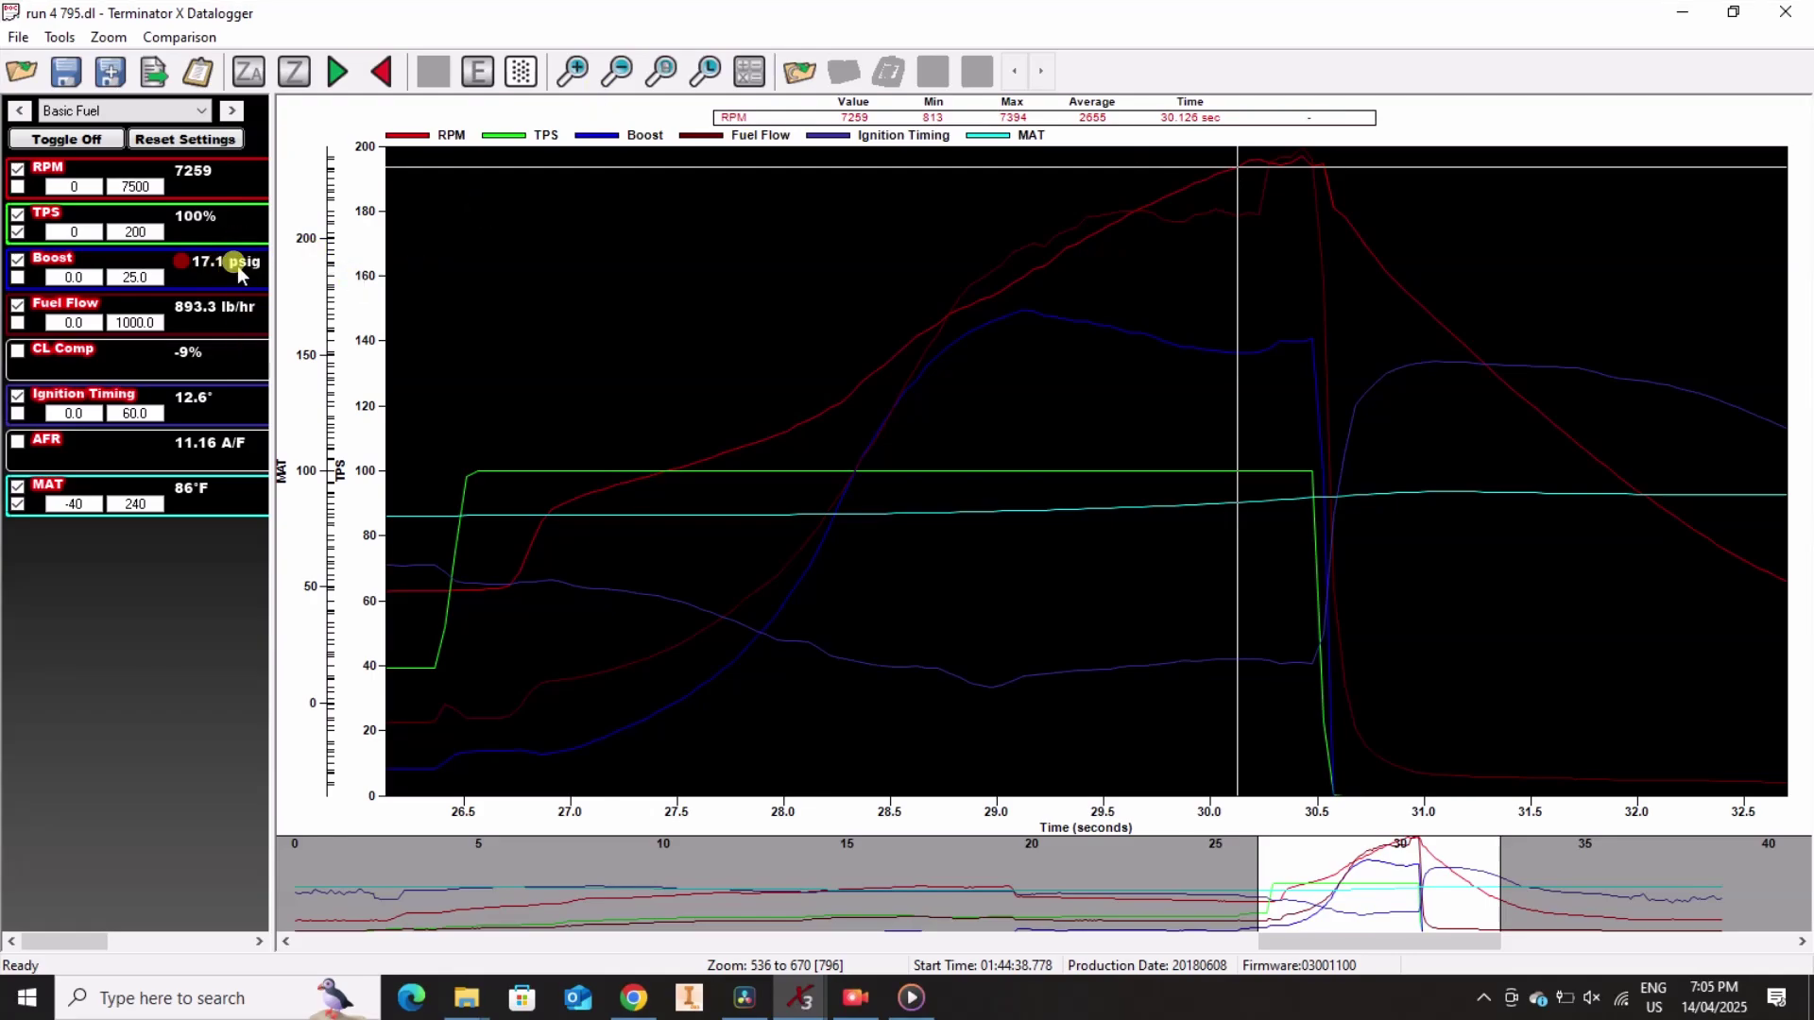
key("Left")
key("Left")
key("Left")
key("Left")
key("Left")
key("Left")
key("Left")
key("Left")
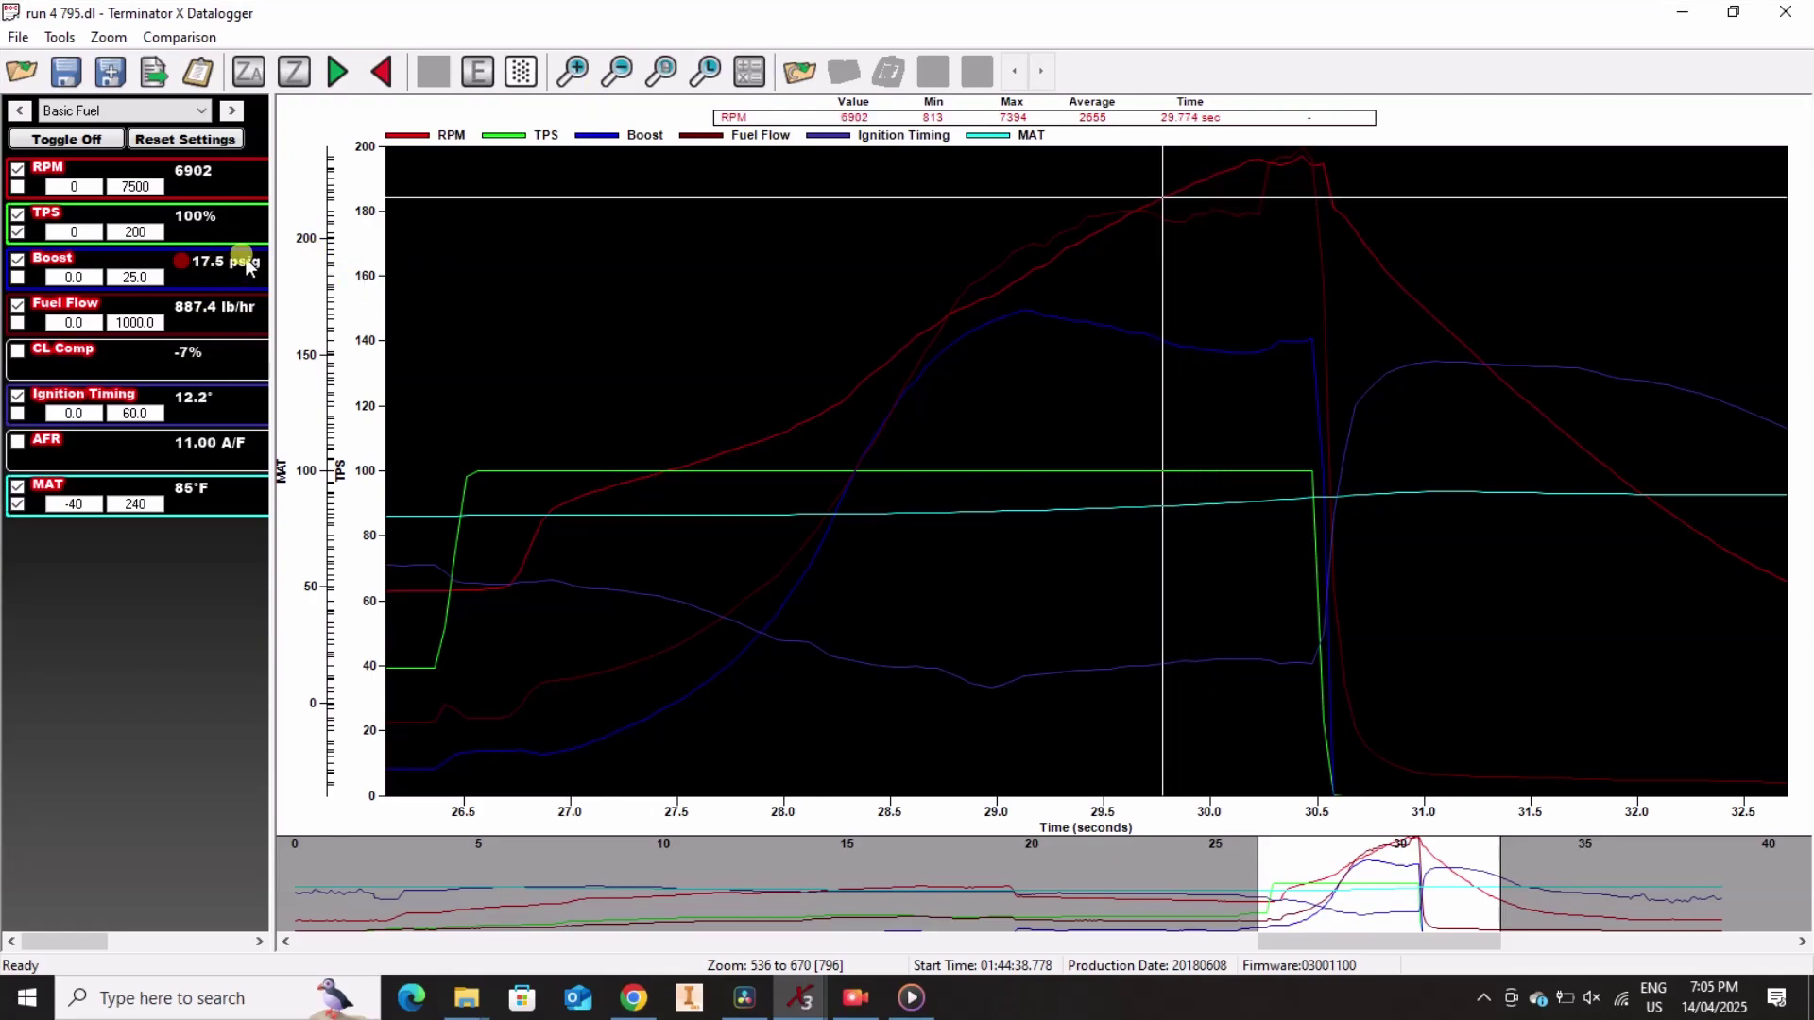
- Follow boost and fuel flow forward from about 29.8 seconds to just past 30 seconds
key("Right")
key("Right")
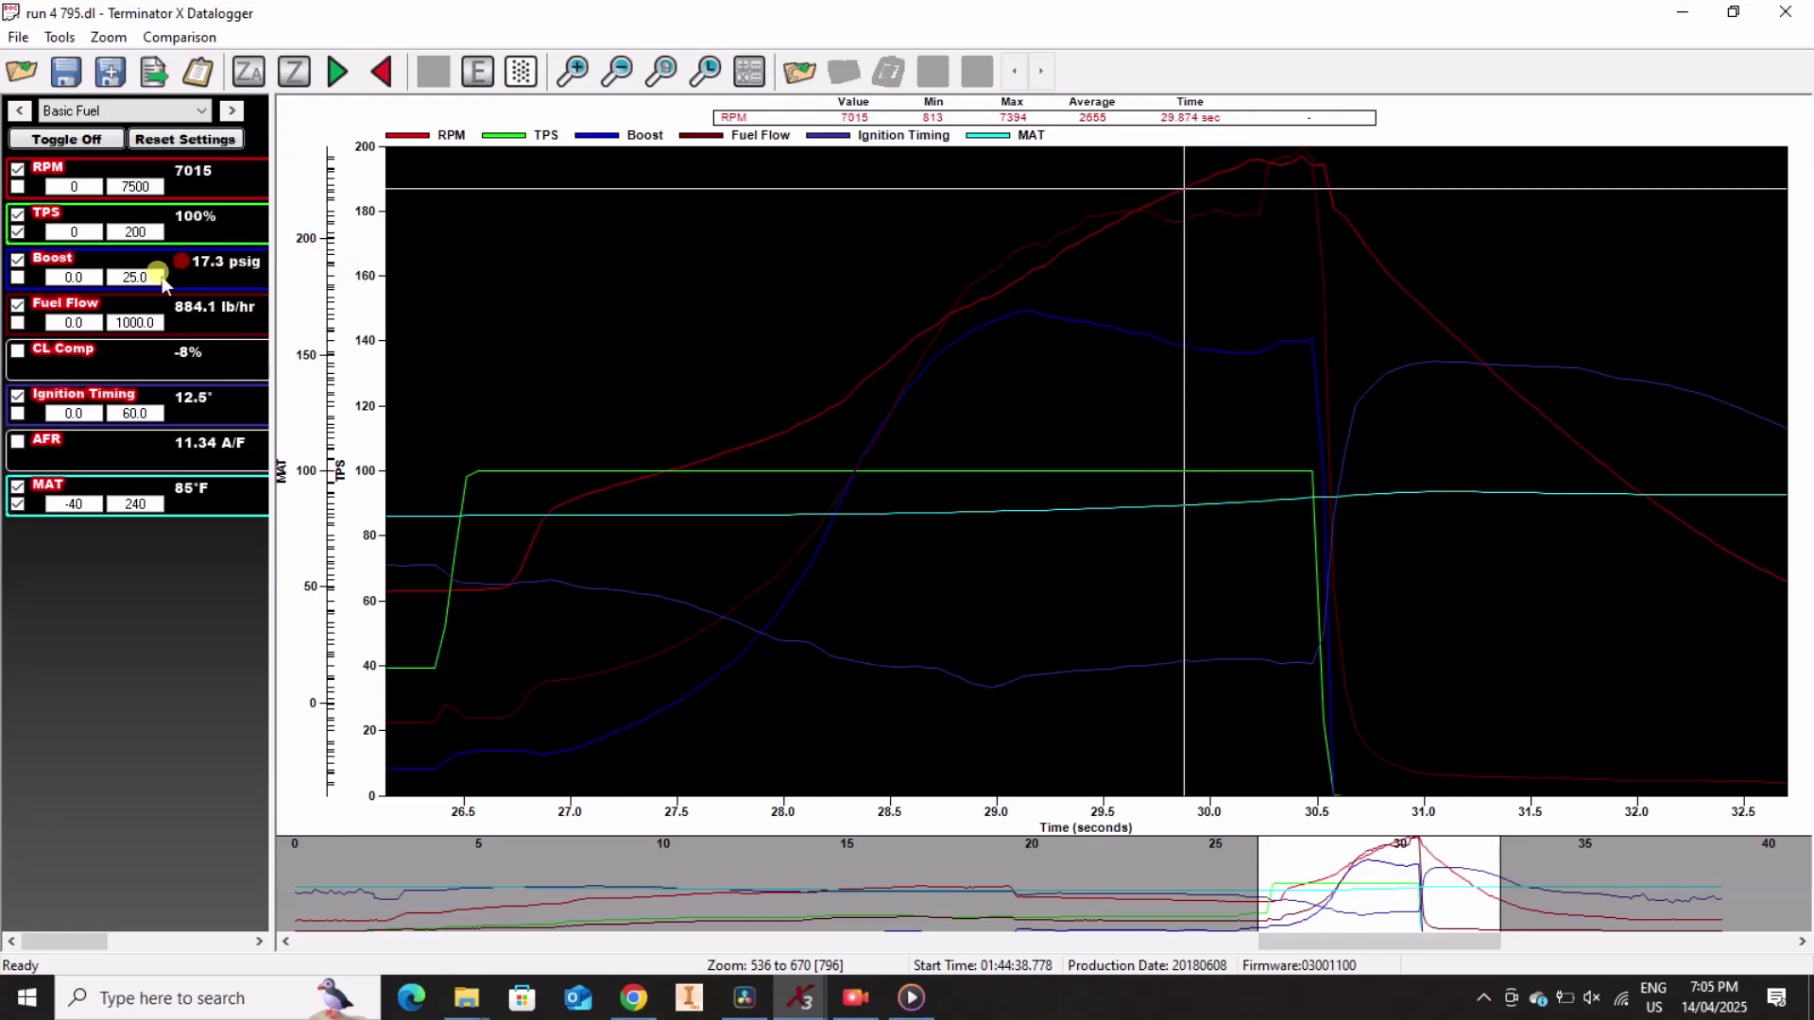
key("Right")
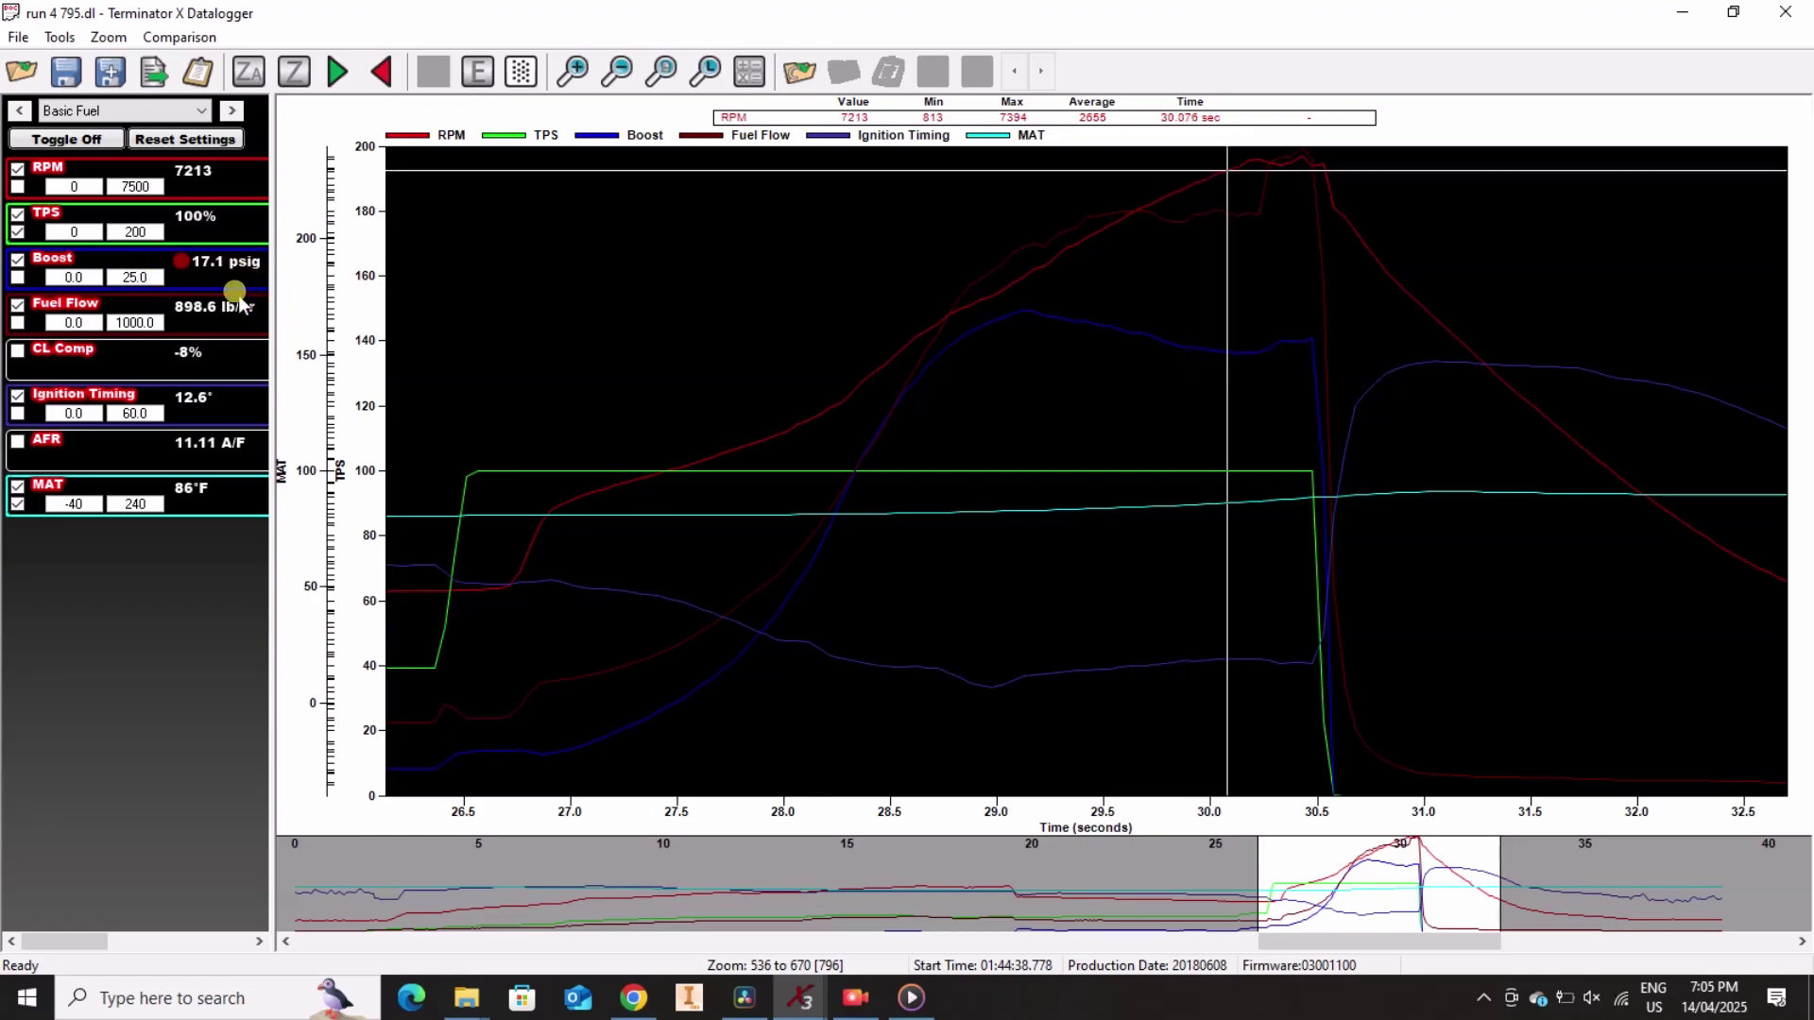
key("Right")
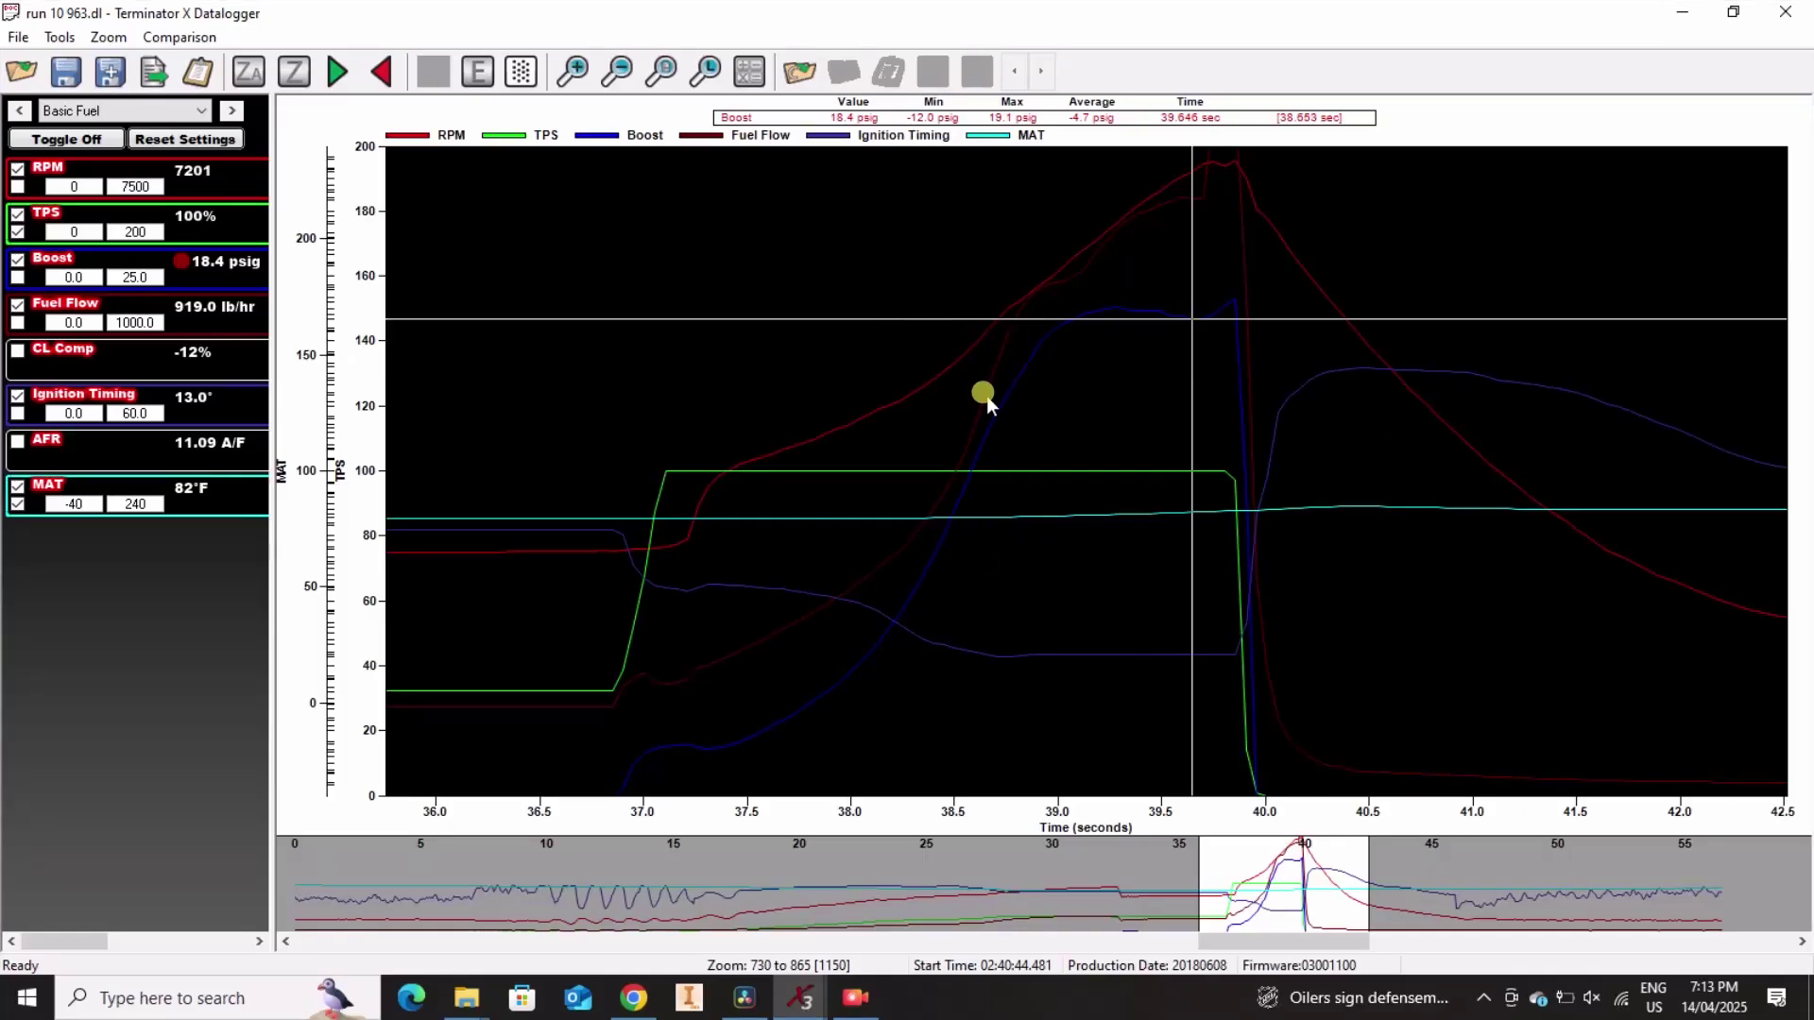
- Examine the run 10 963 log's boost curve from about 38.9 seconds up to its plateau near 39.4 seconds
left_click(1020, 381)
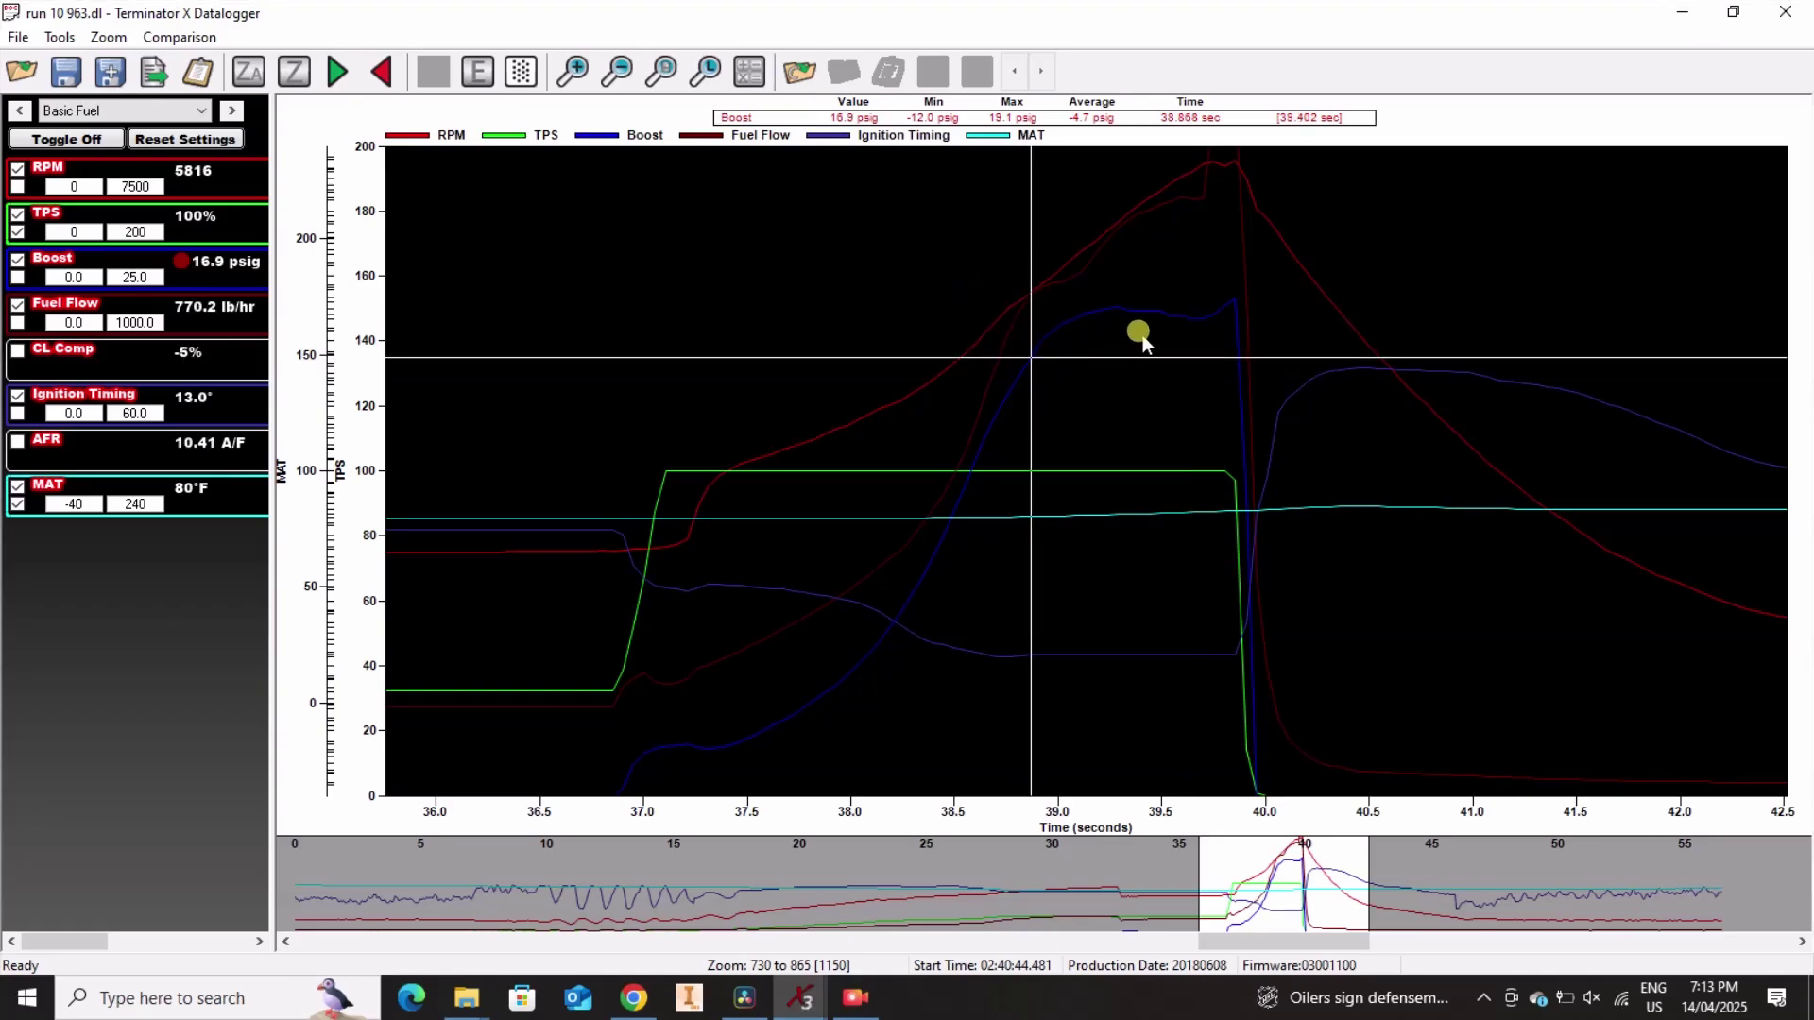
key("Right")
key("Right")
key("Right")
key("Right")
key("Right")
key("Right")
key("Right")
key("Right")
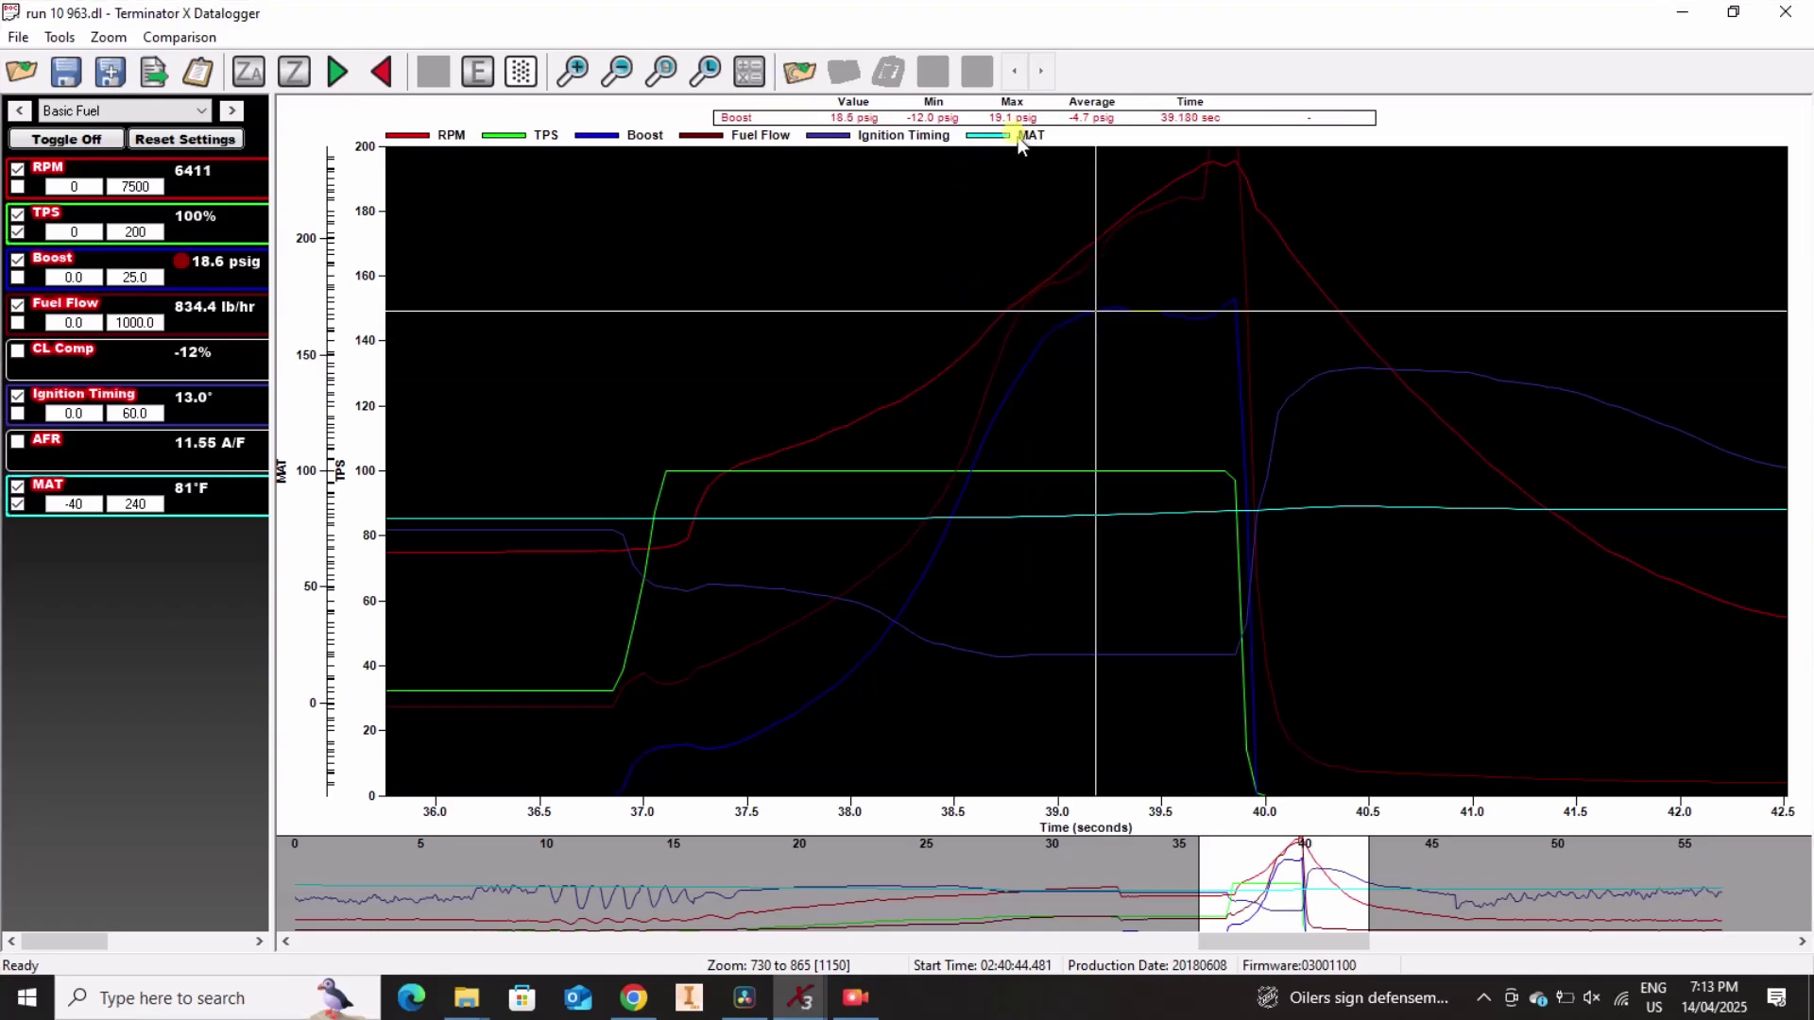
key("Right")
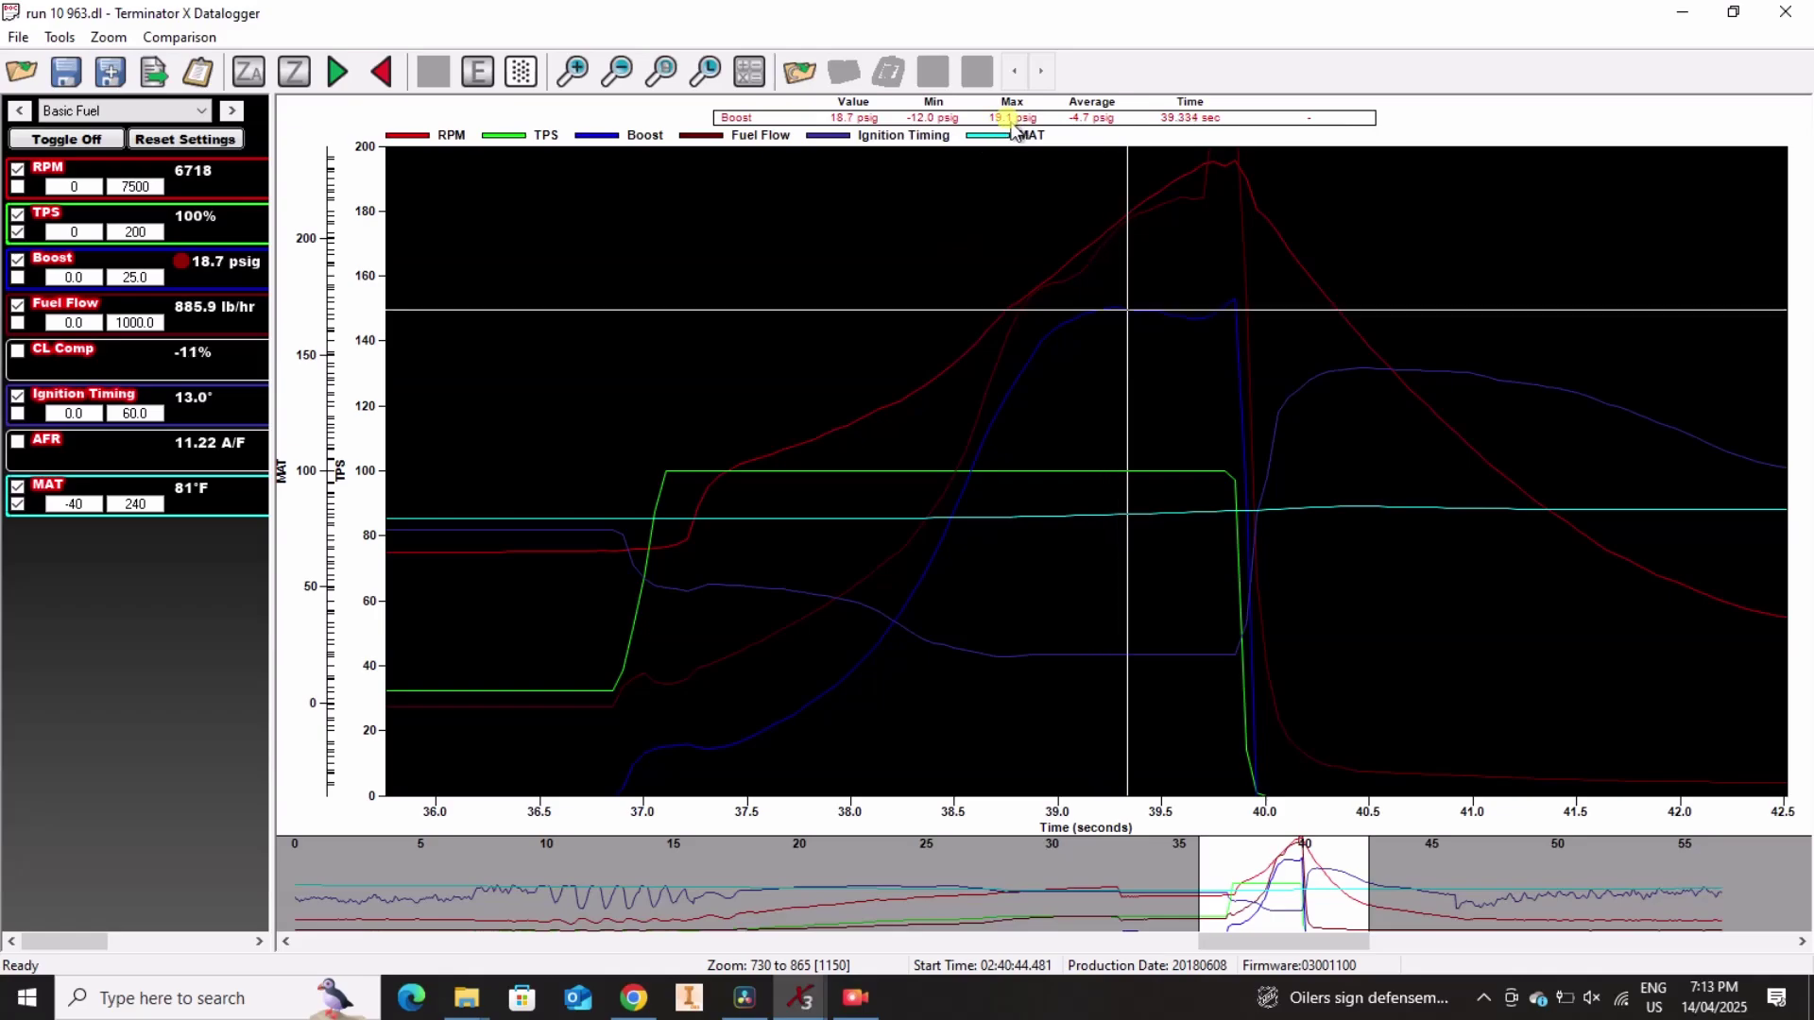
key("Right")
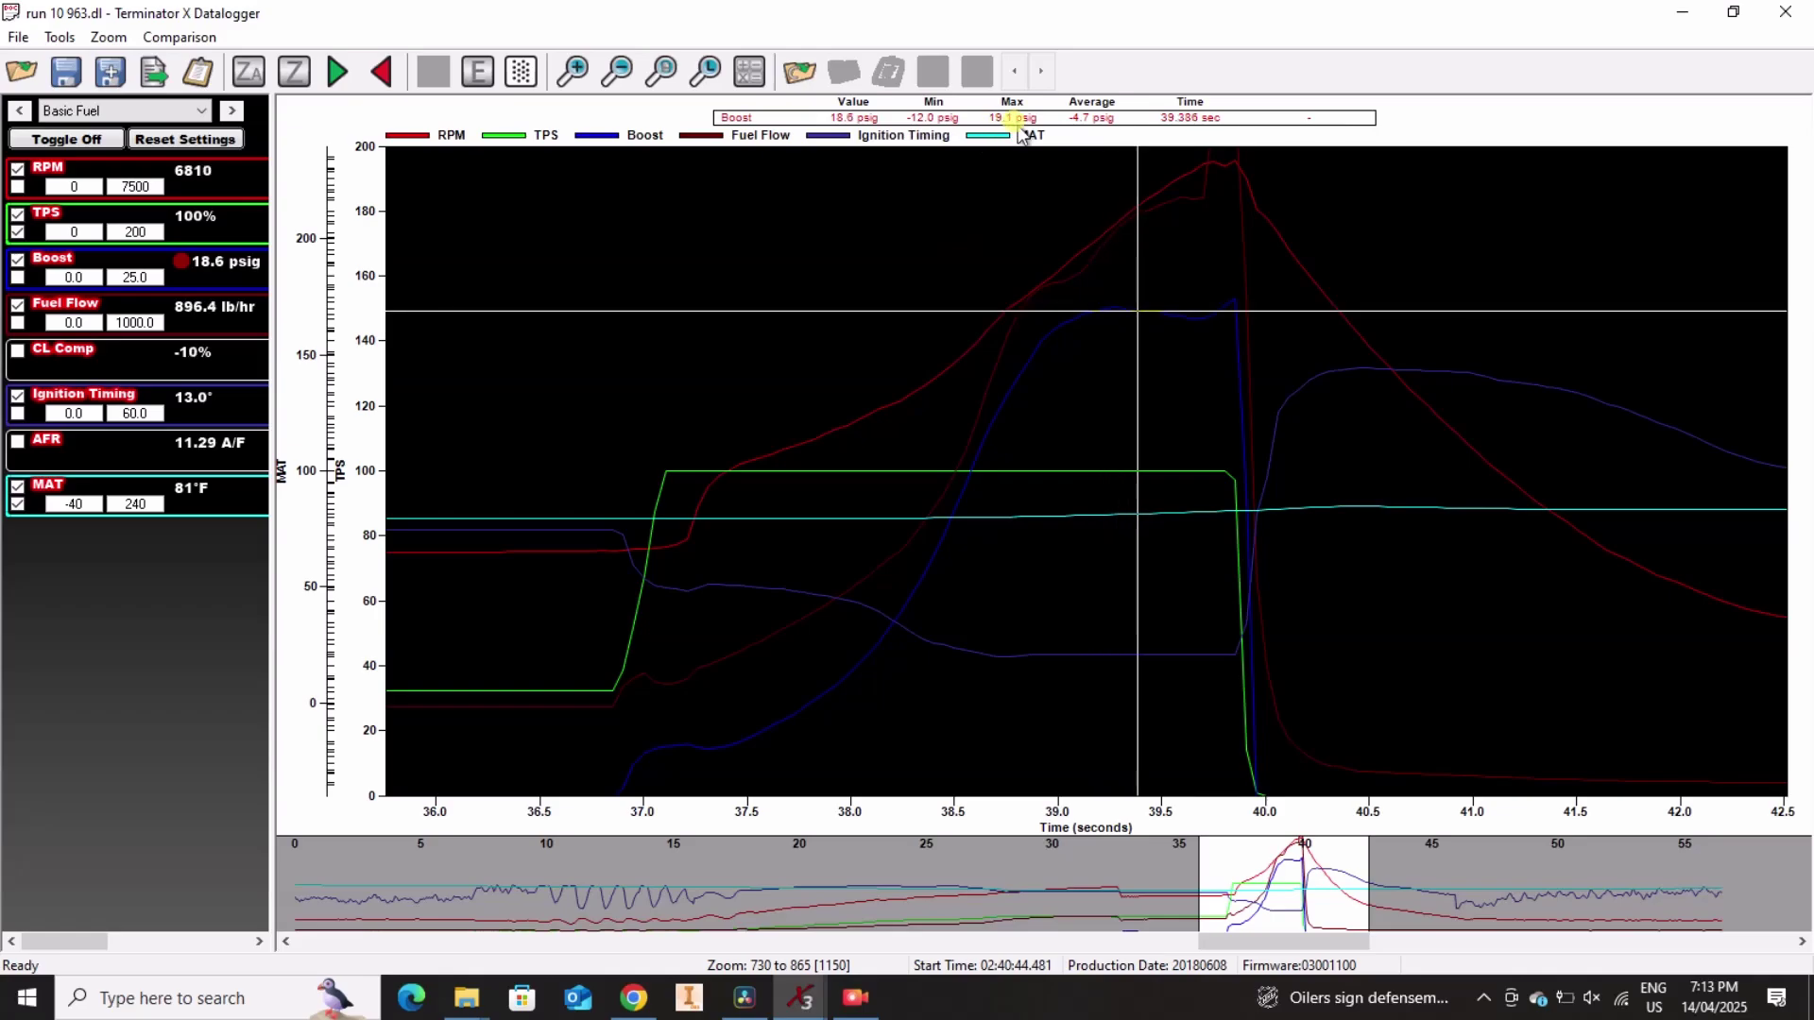
- Follow boost from about 39.4 seconds to the end of full throttle, and inspect RPM and fuel flow near 39.75 seconds
key("Right")
key("Right")
key("Right")
key("Right")
key("Right")
key("Right")
key("Right")
key("Right")
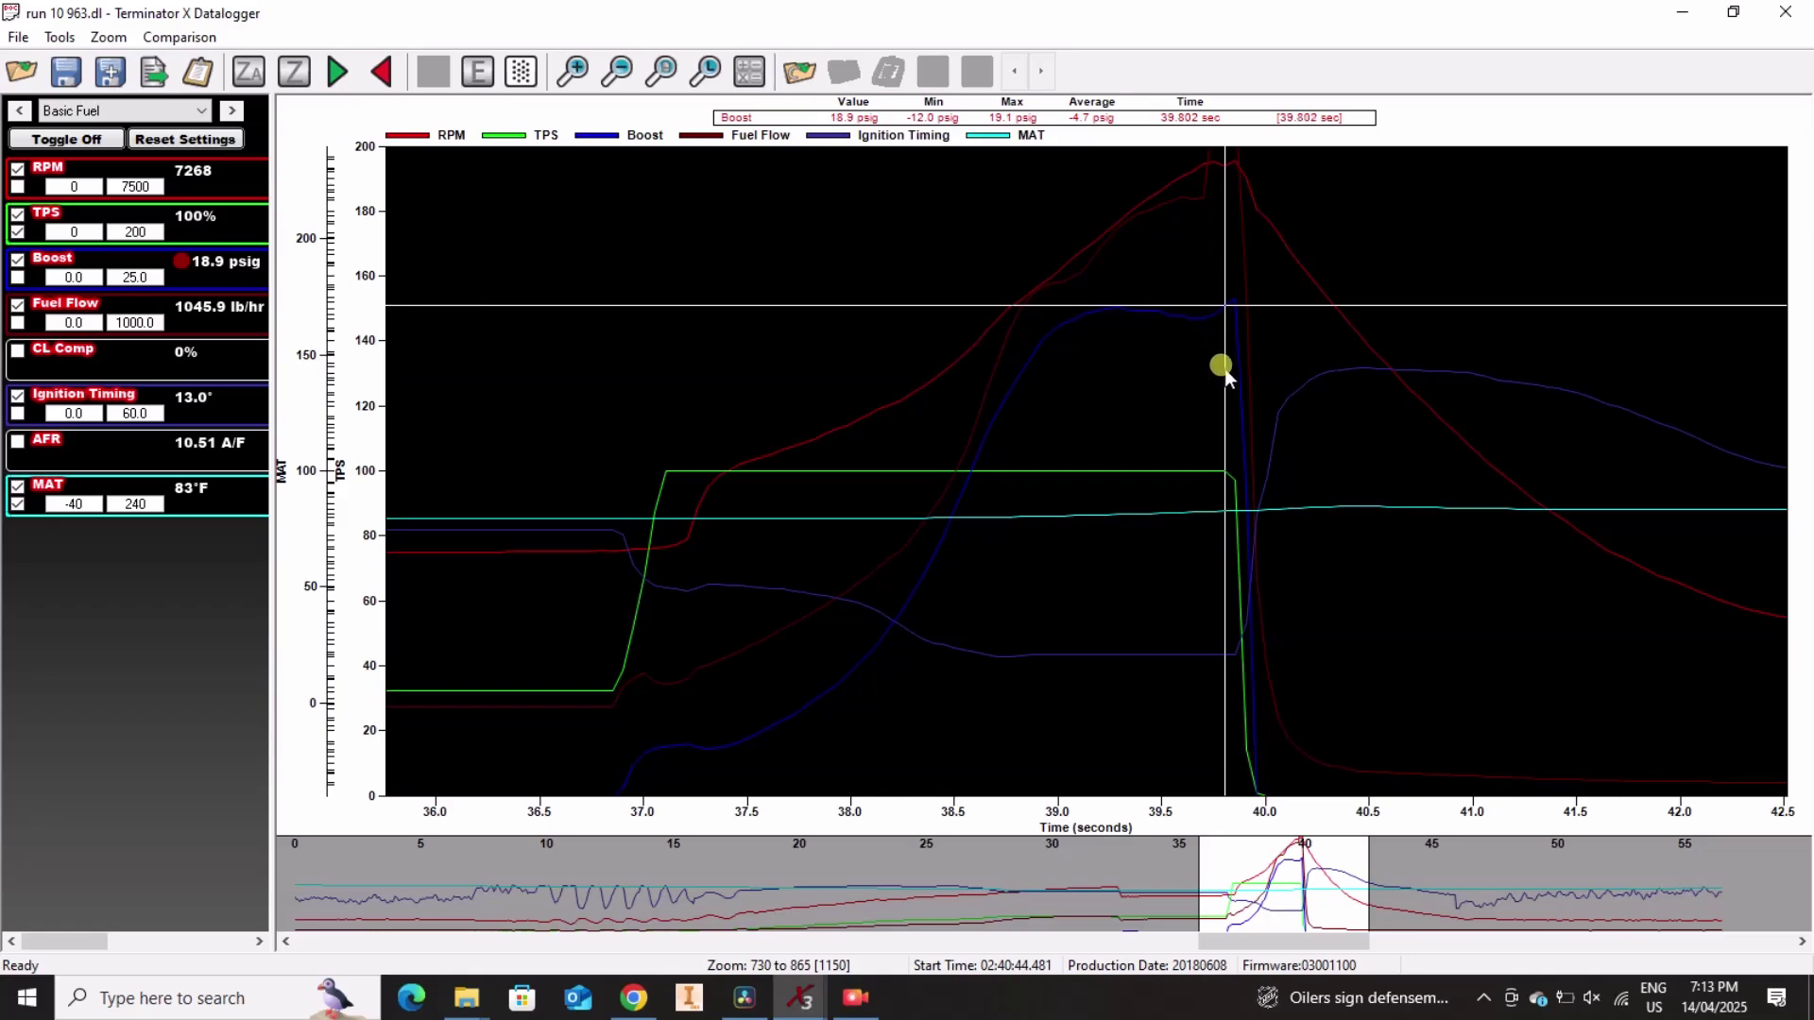
left_click(1214, 313)
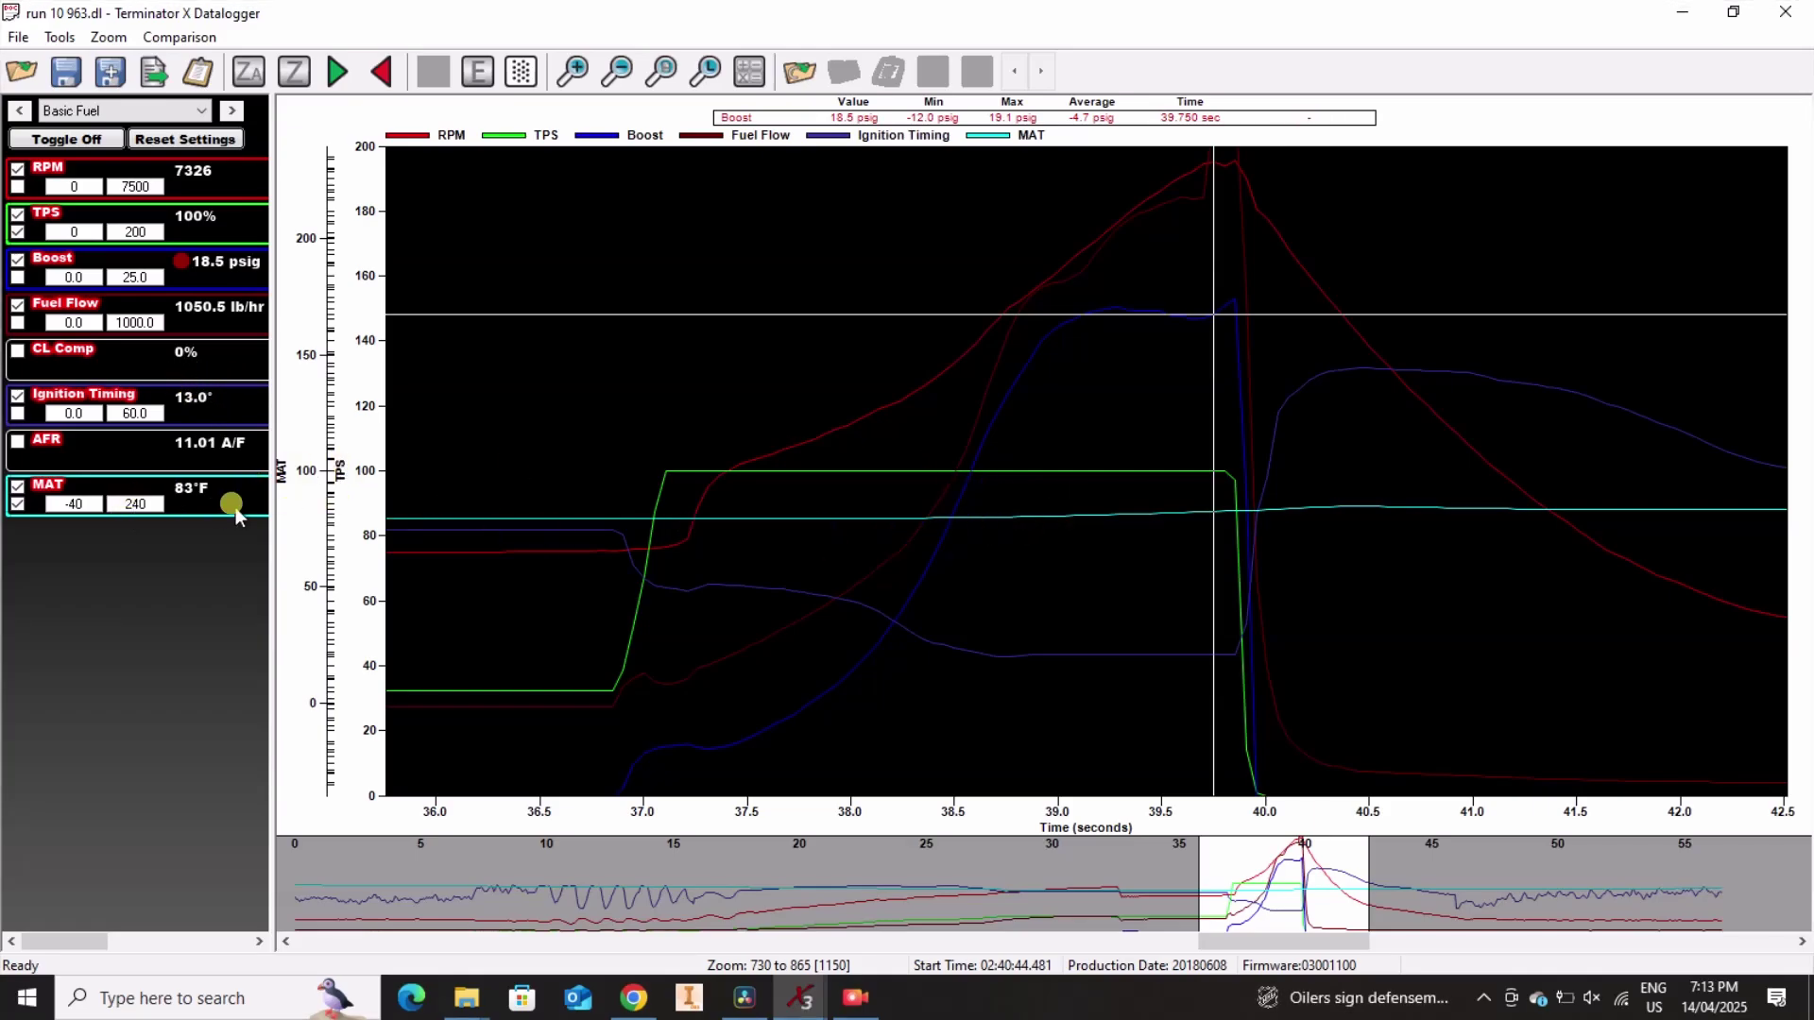
- Compare manifold air temperature at about 37.4 seconds with just after throttle lift, tracing back to about 39.8 seconds
left_click(720, 517)
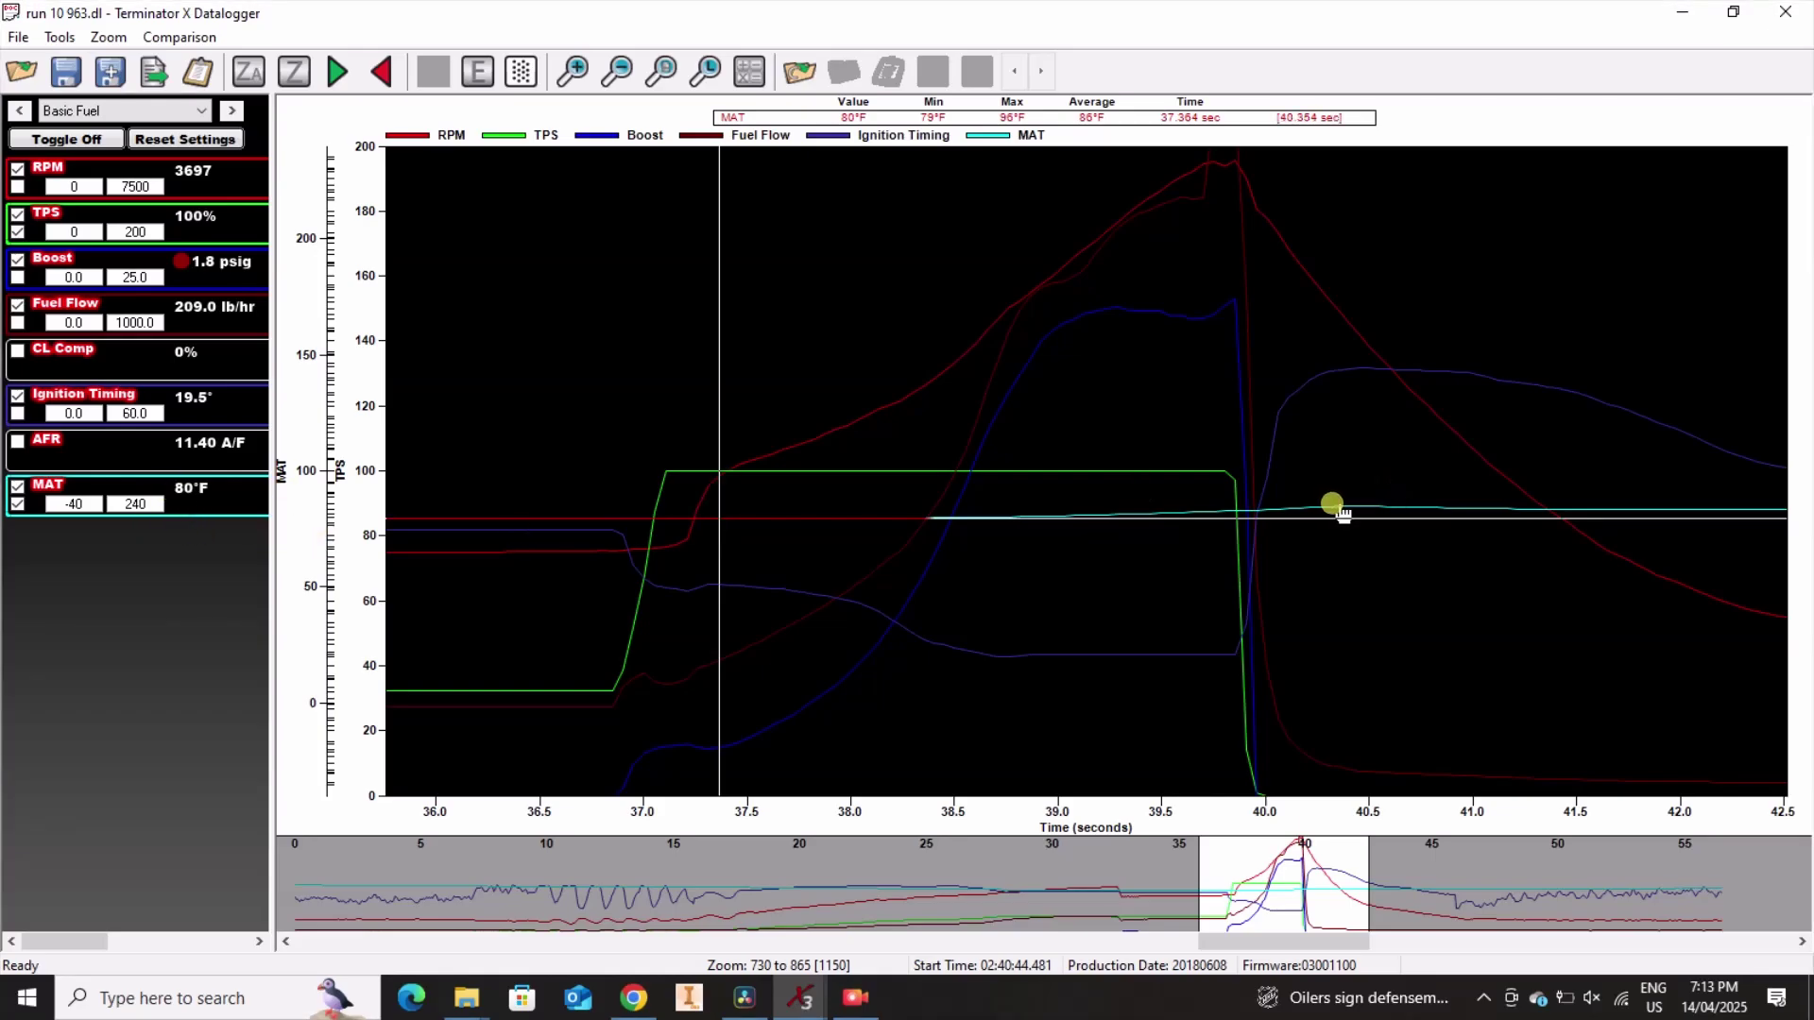
left_click(1289, 512)
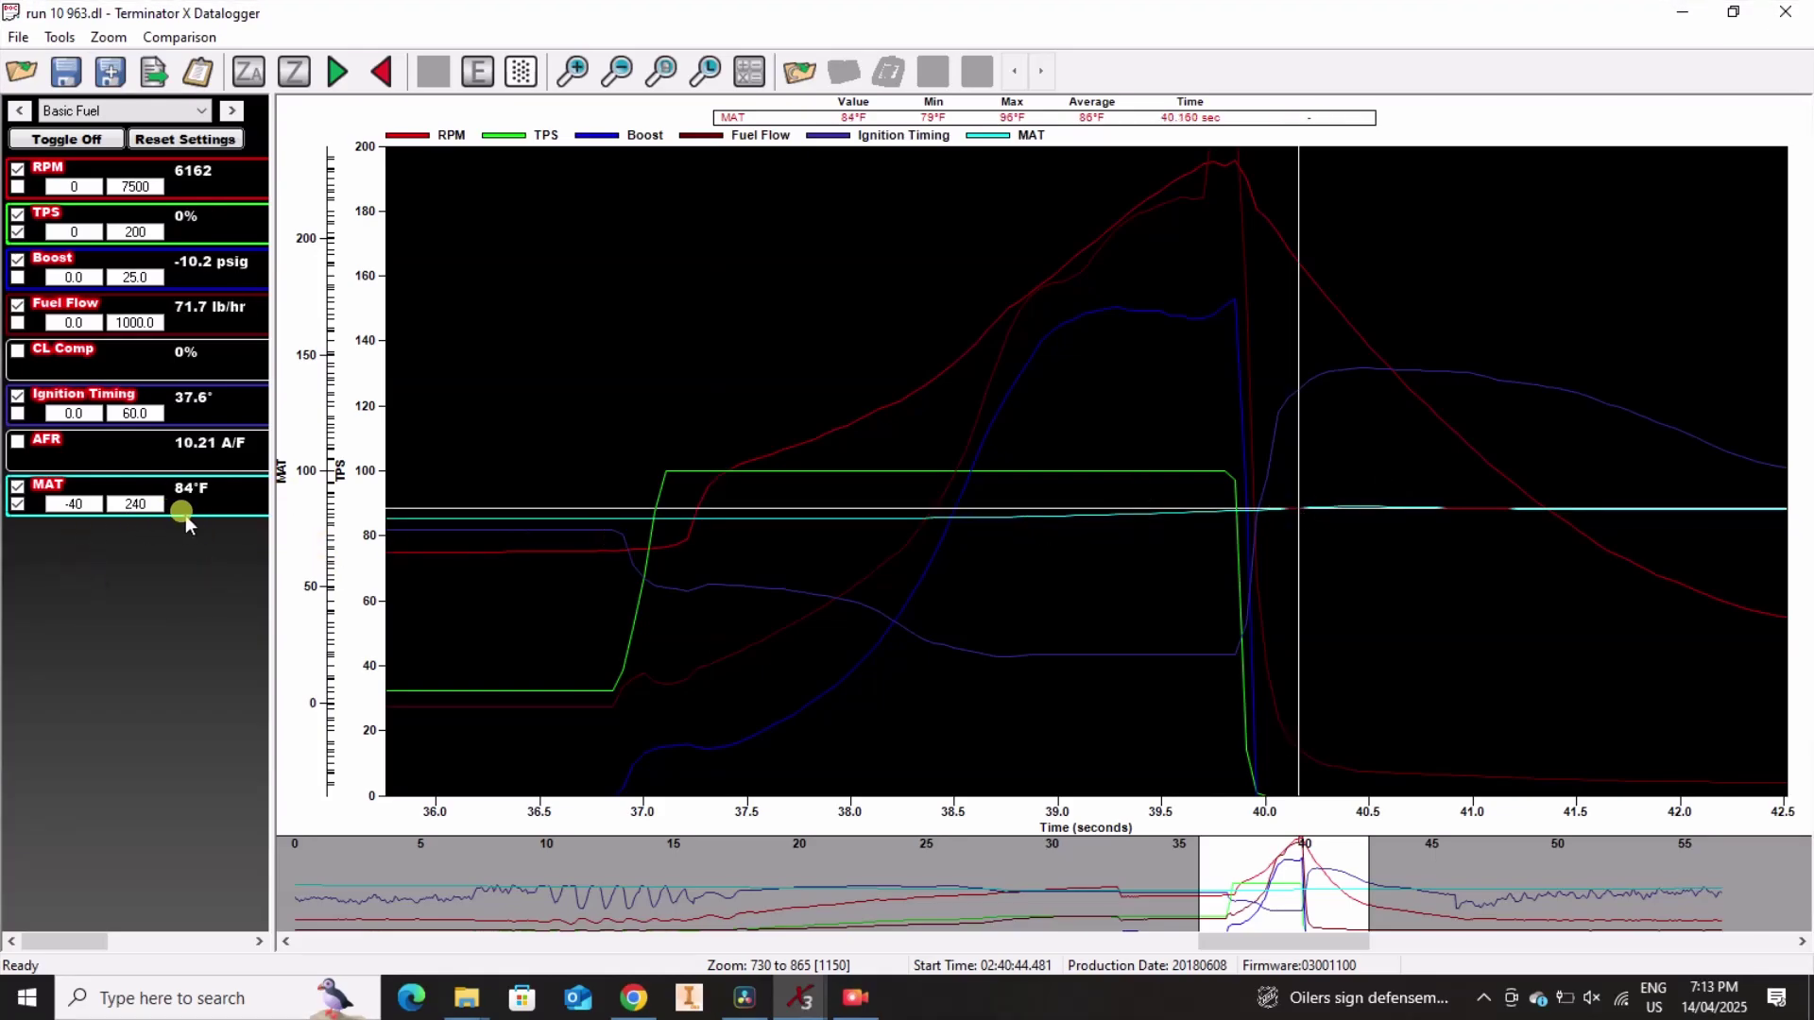
key("Left")
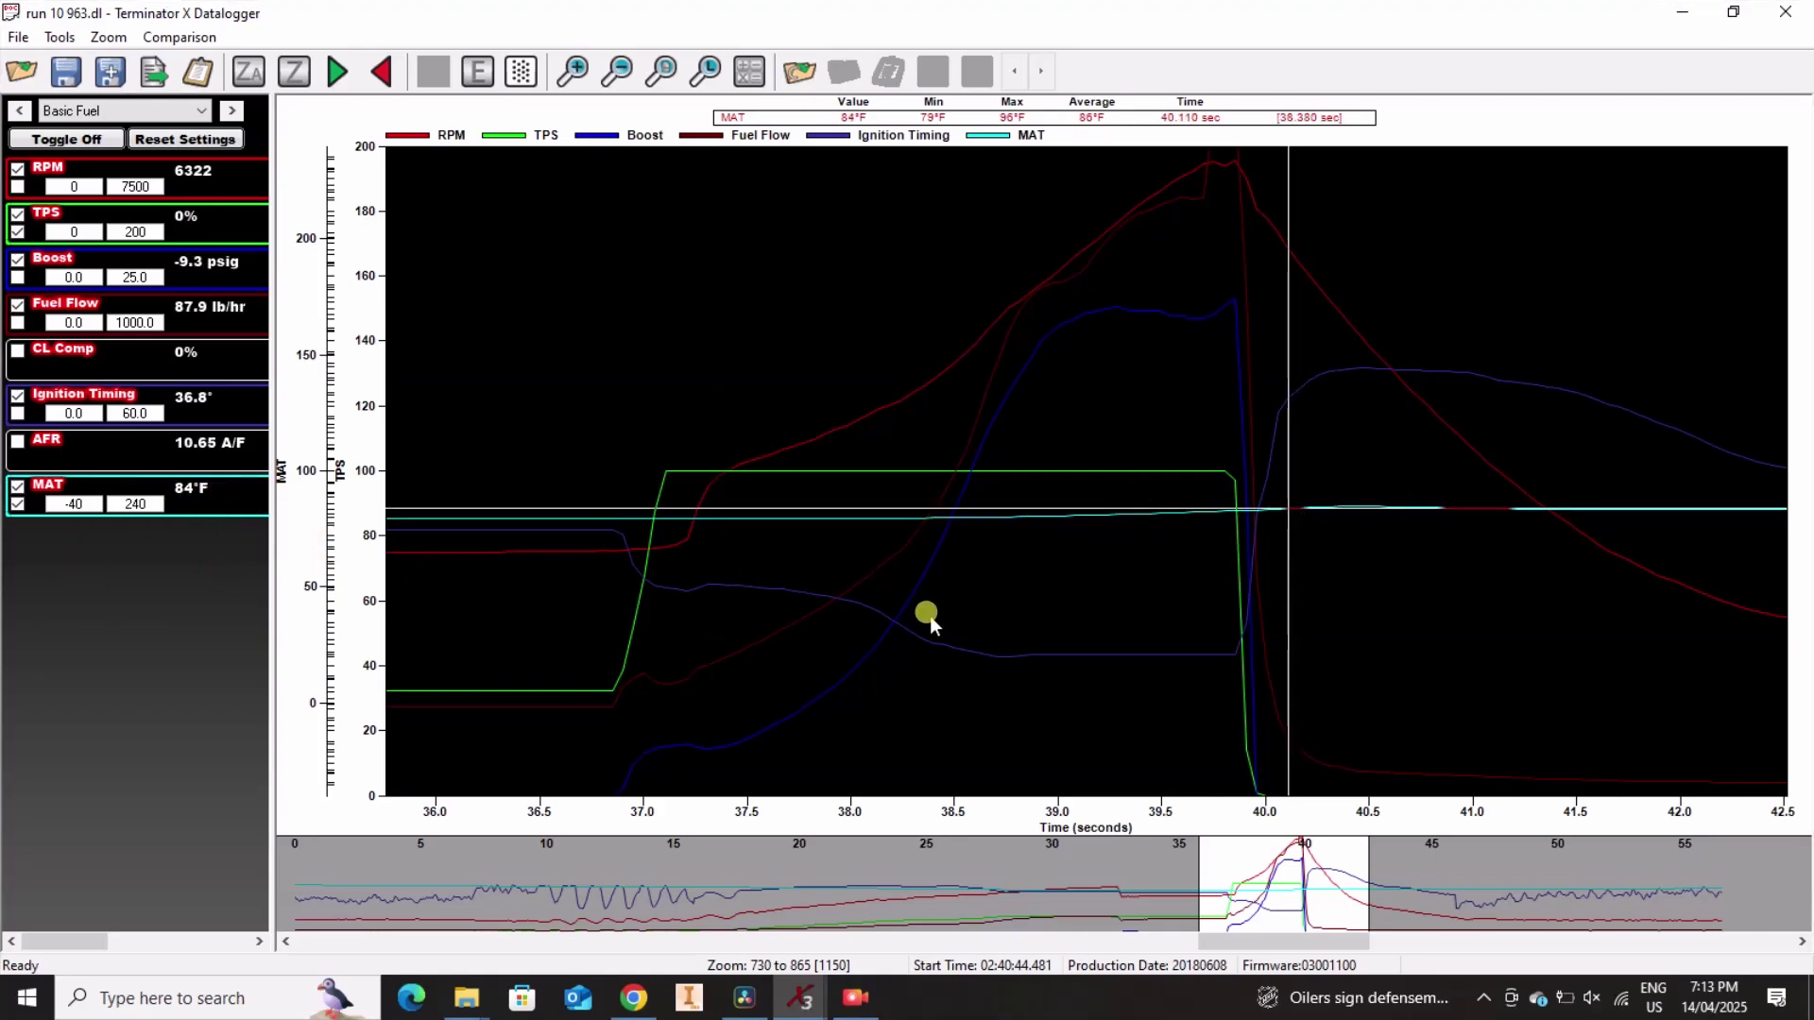
key("Left")
key("Left")
key("Left")
key("Left")
key("Left")
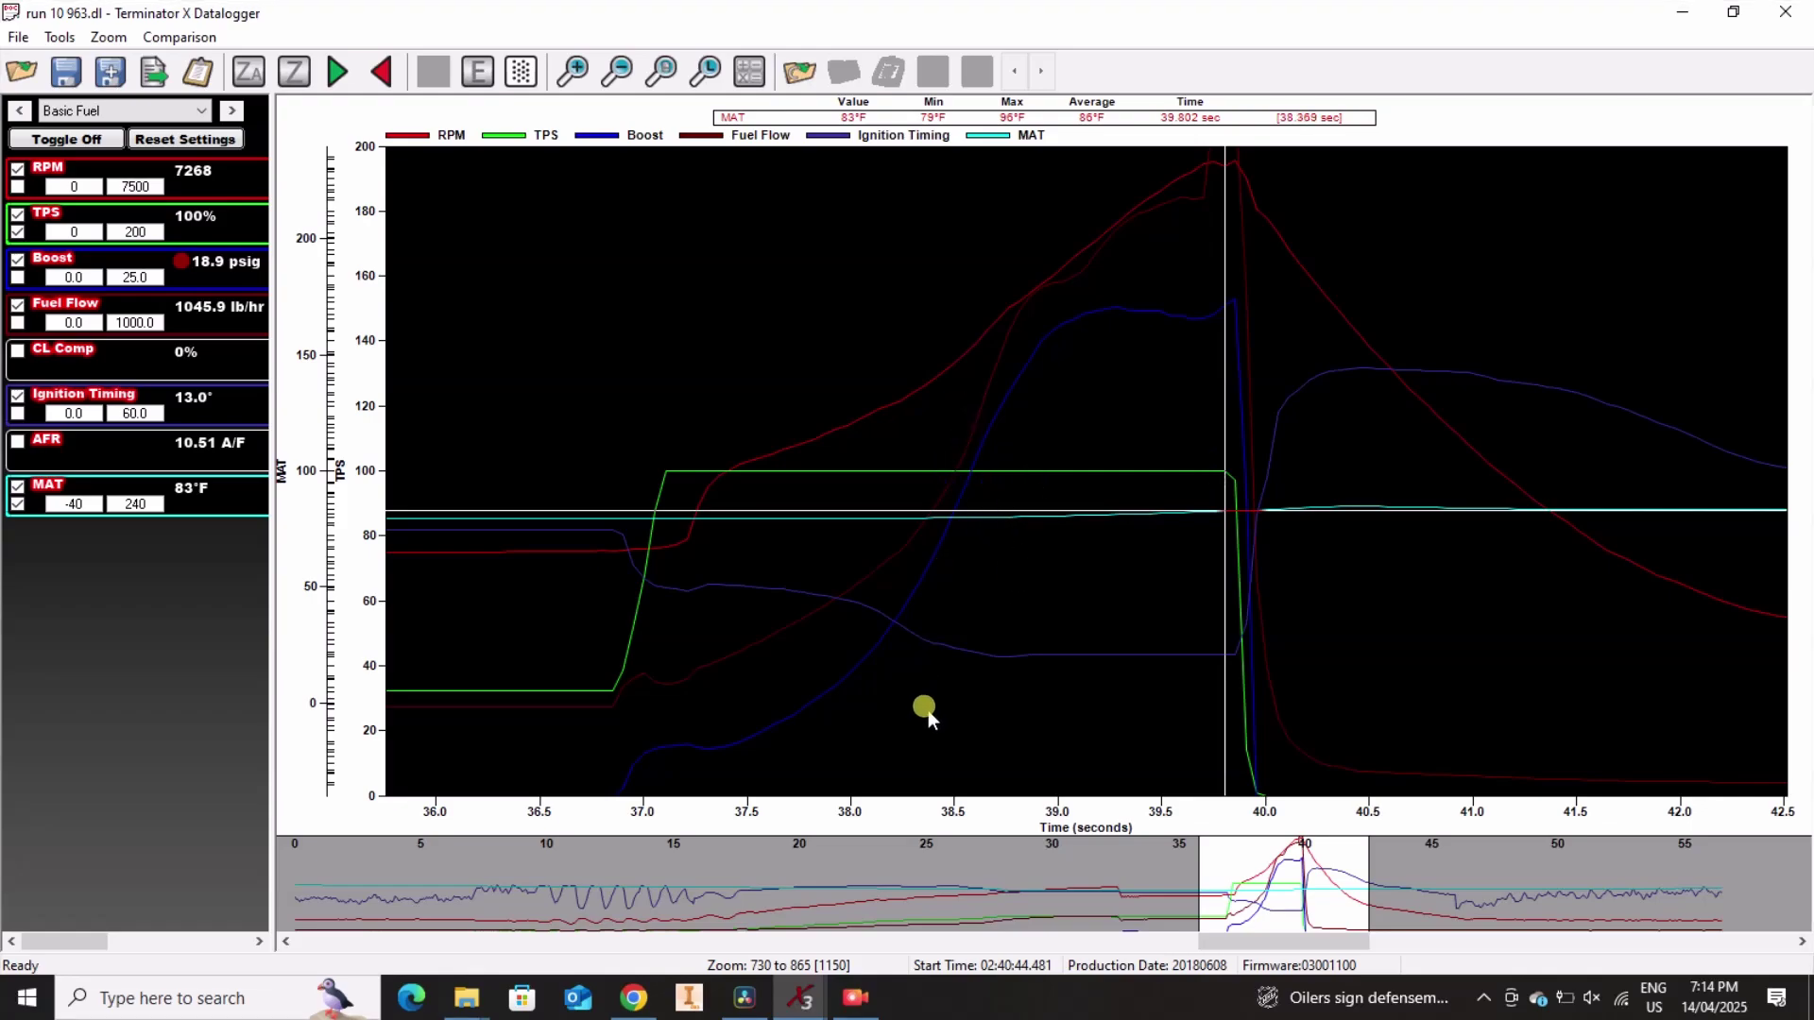
left_click(855, 997)
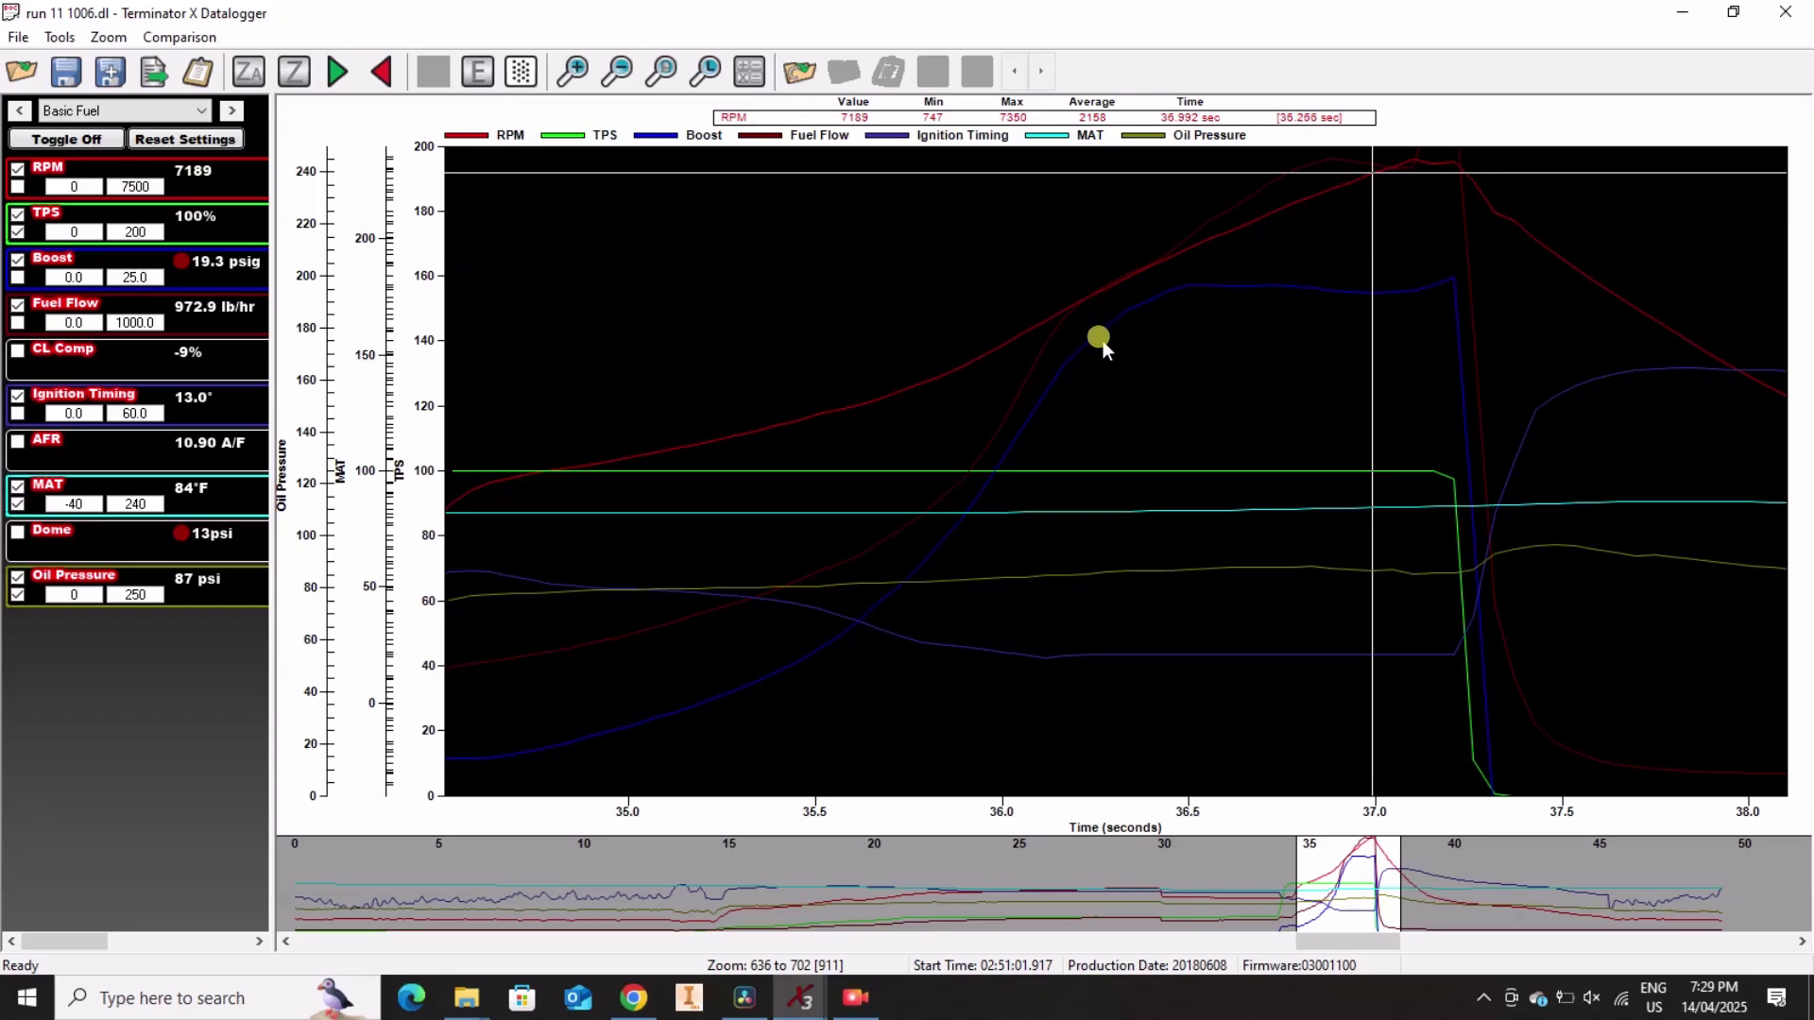
- Inspect the run 11 1006 log's boost curve on its rise near 36.1 seconds and along its plateau to 37.1 seconds
left_click(1187, 288)
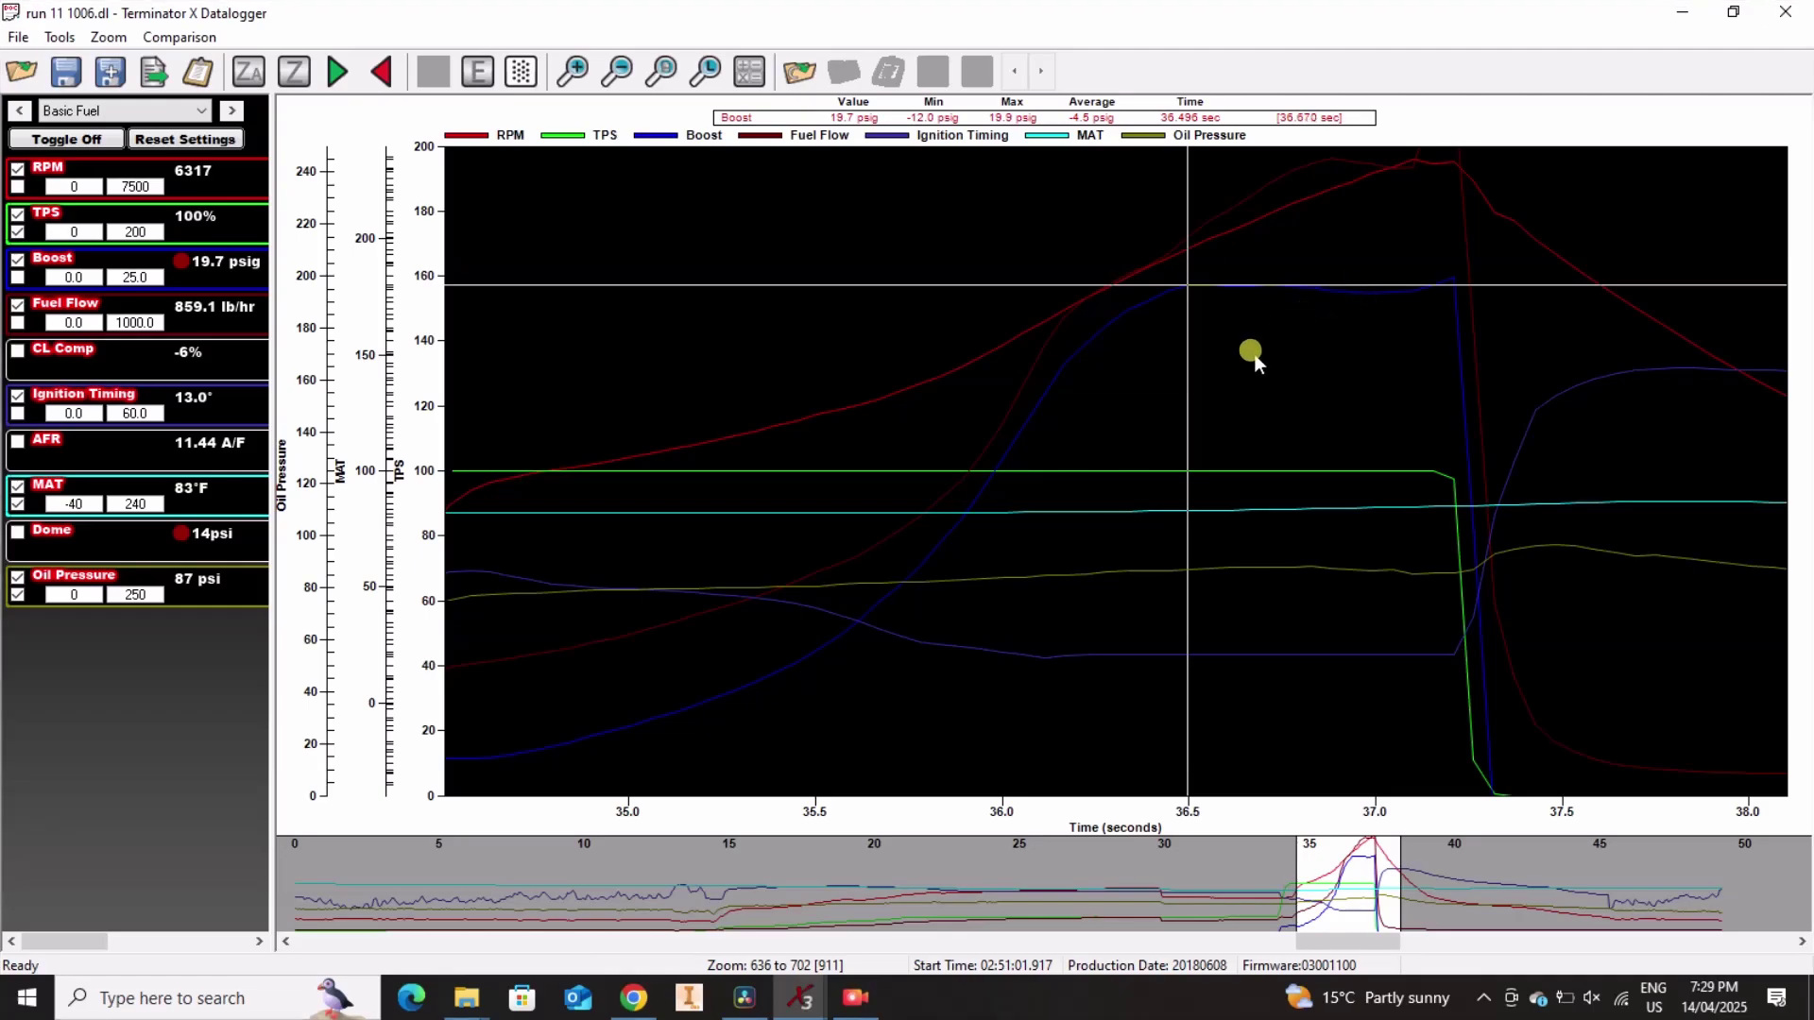
left_click(1050, 346)
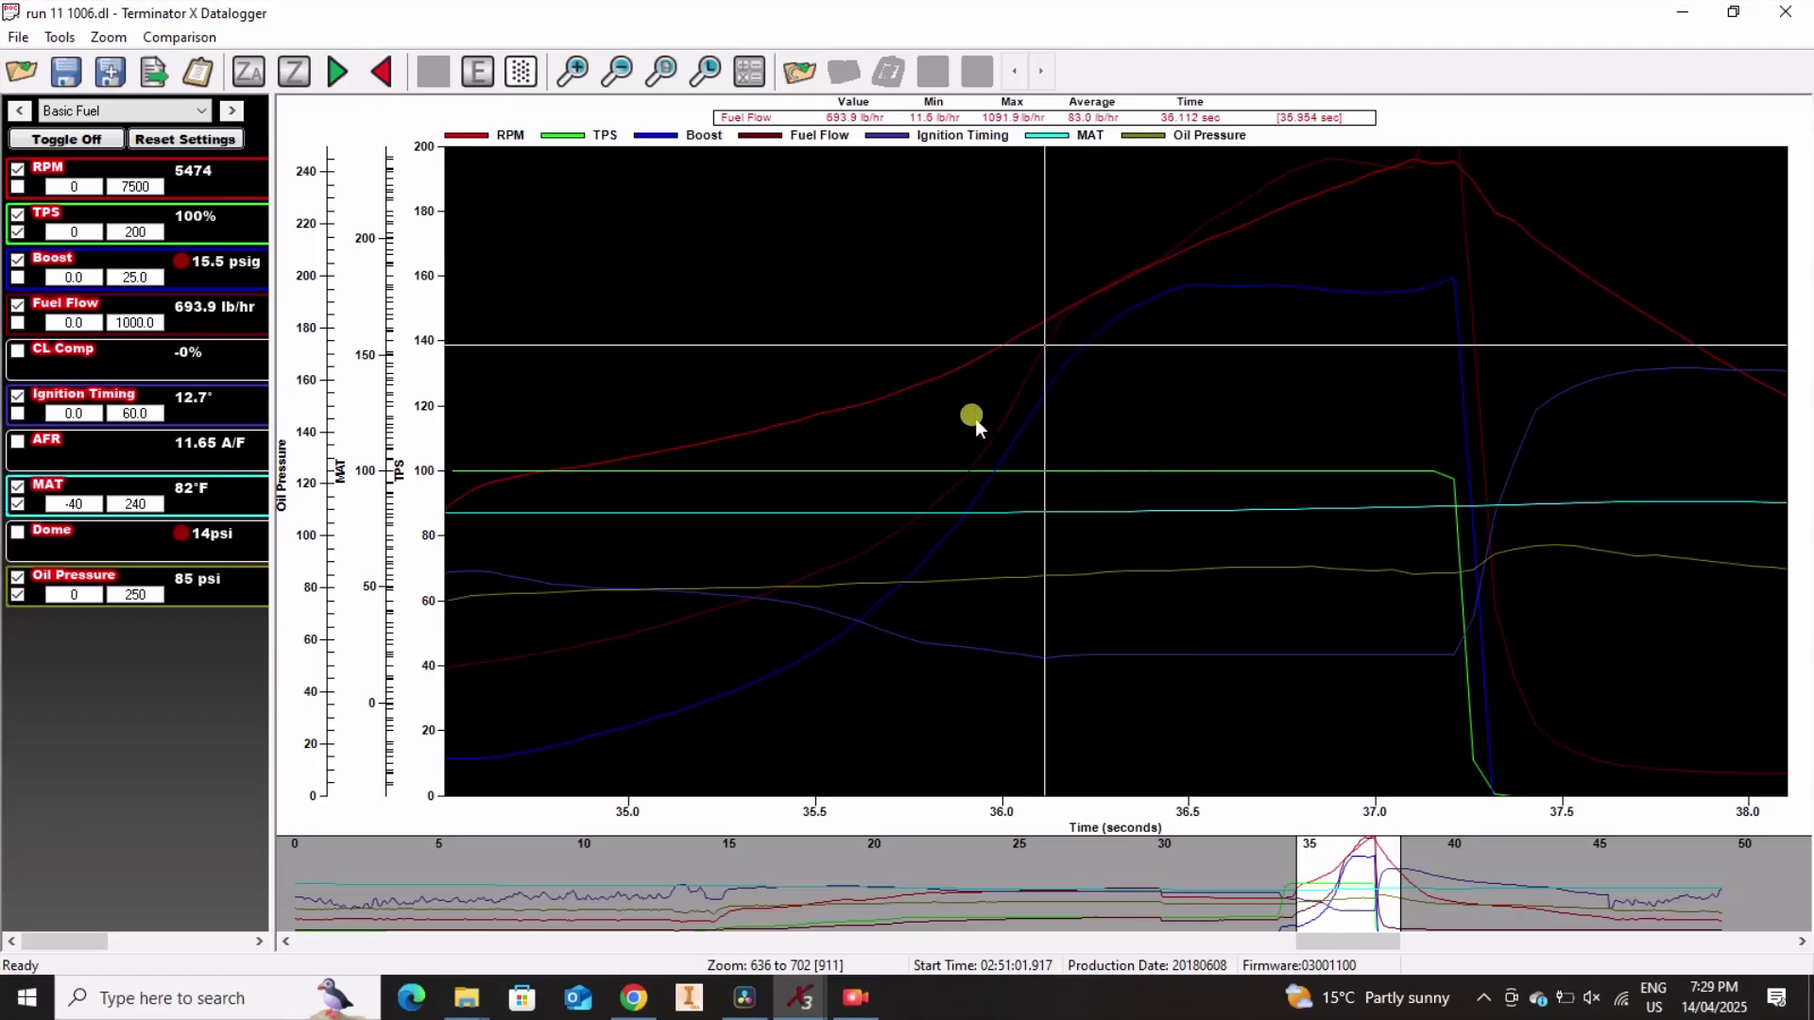
left_click(1204, 289)
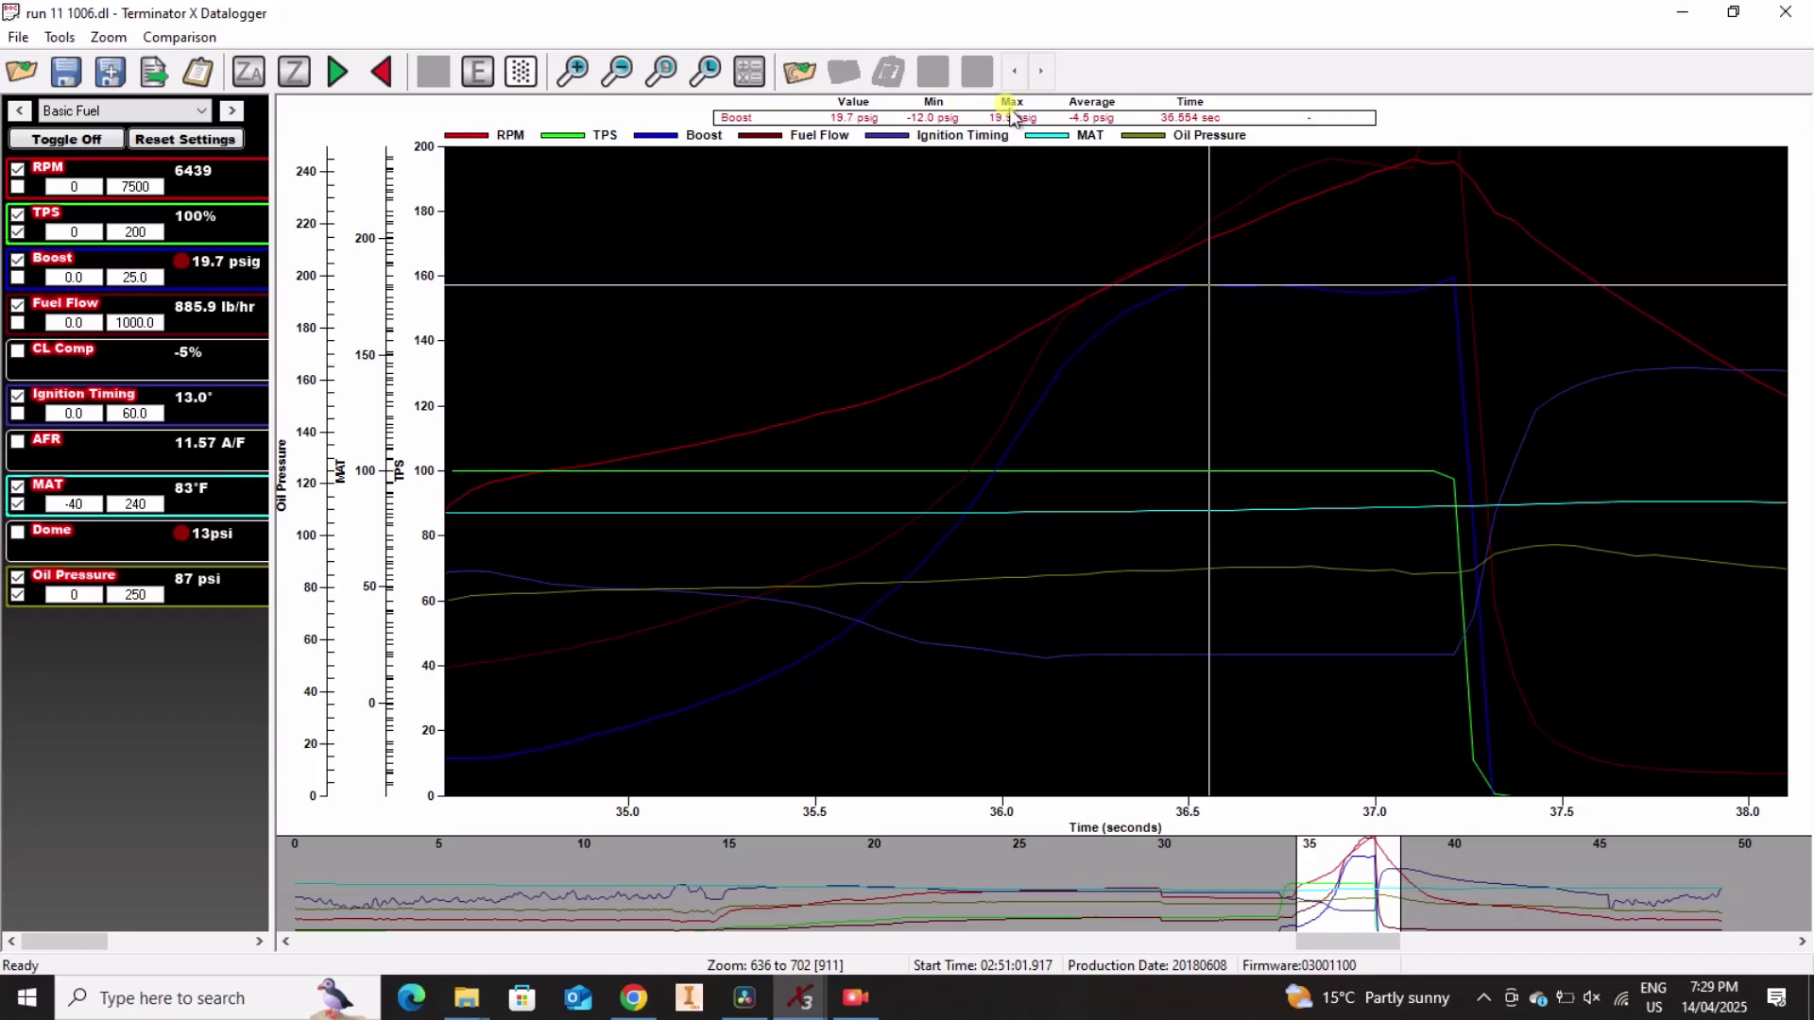
left_click(1397, 297)
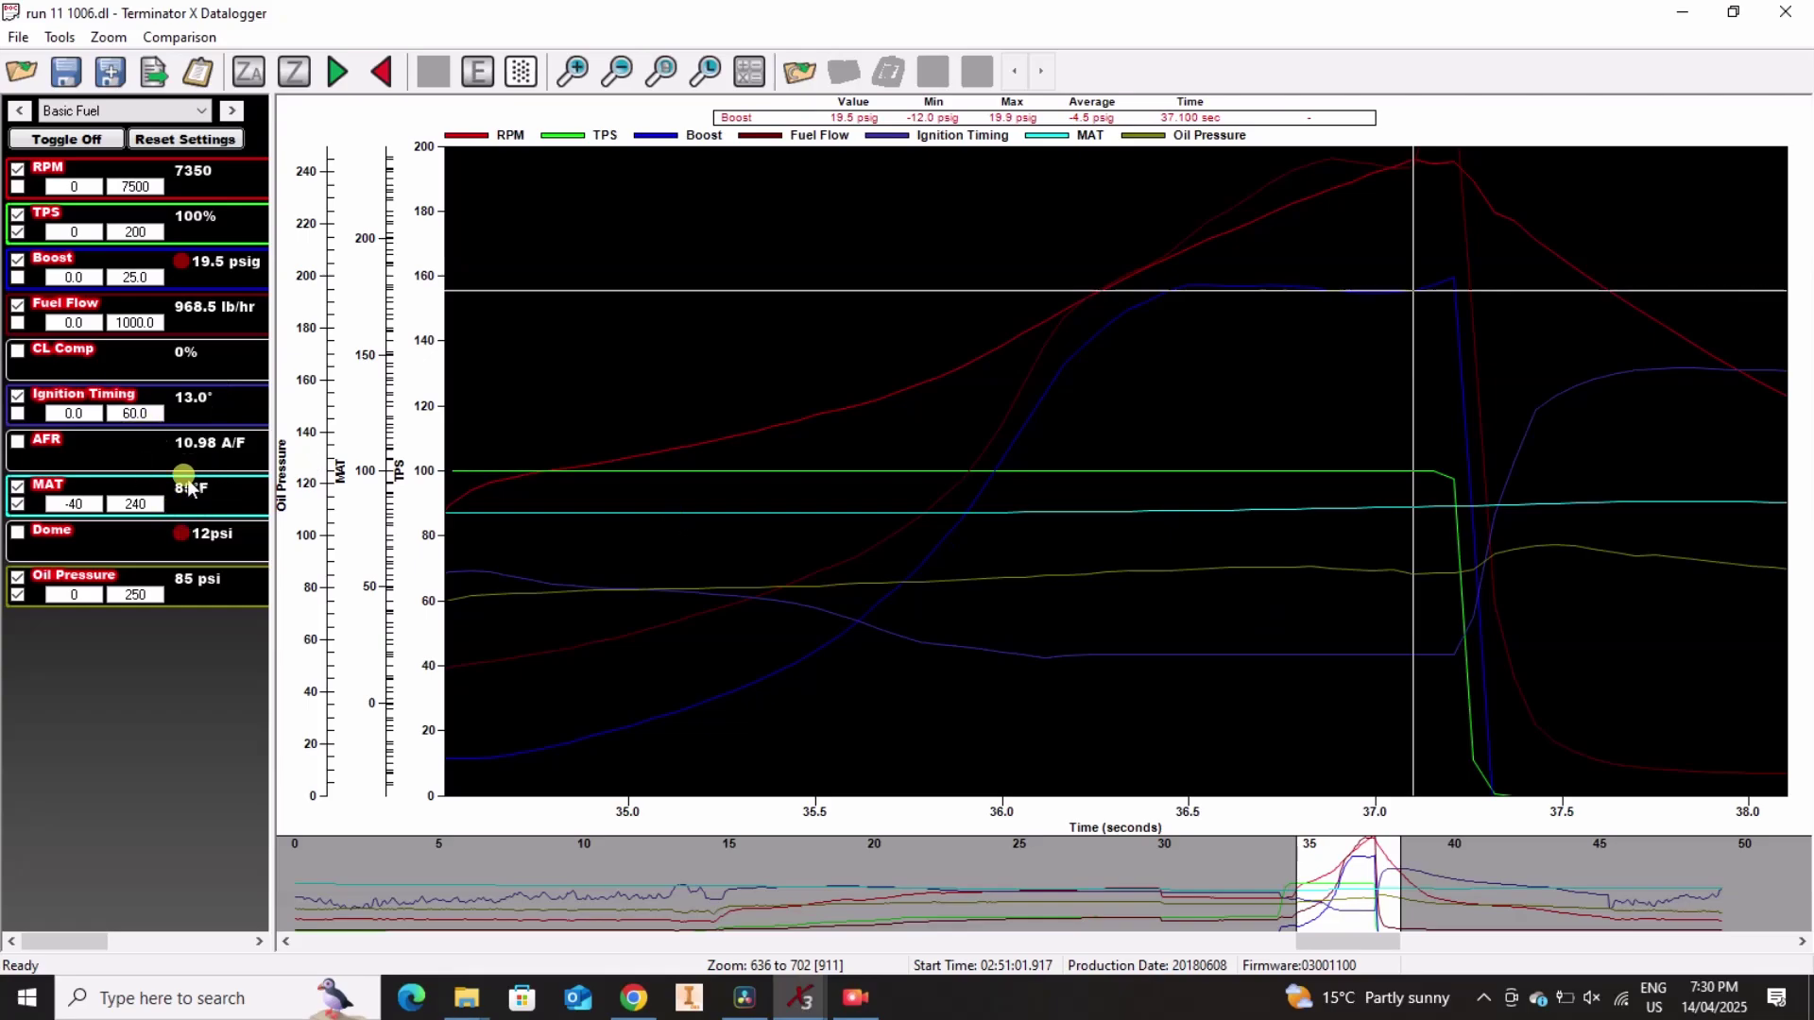
- Compare manifold air temperature at the start of the full-throttle pull, midway through it and after throttle lift near 37.7 seconds
left_click(535, 512)
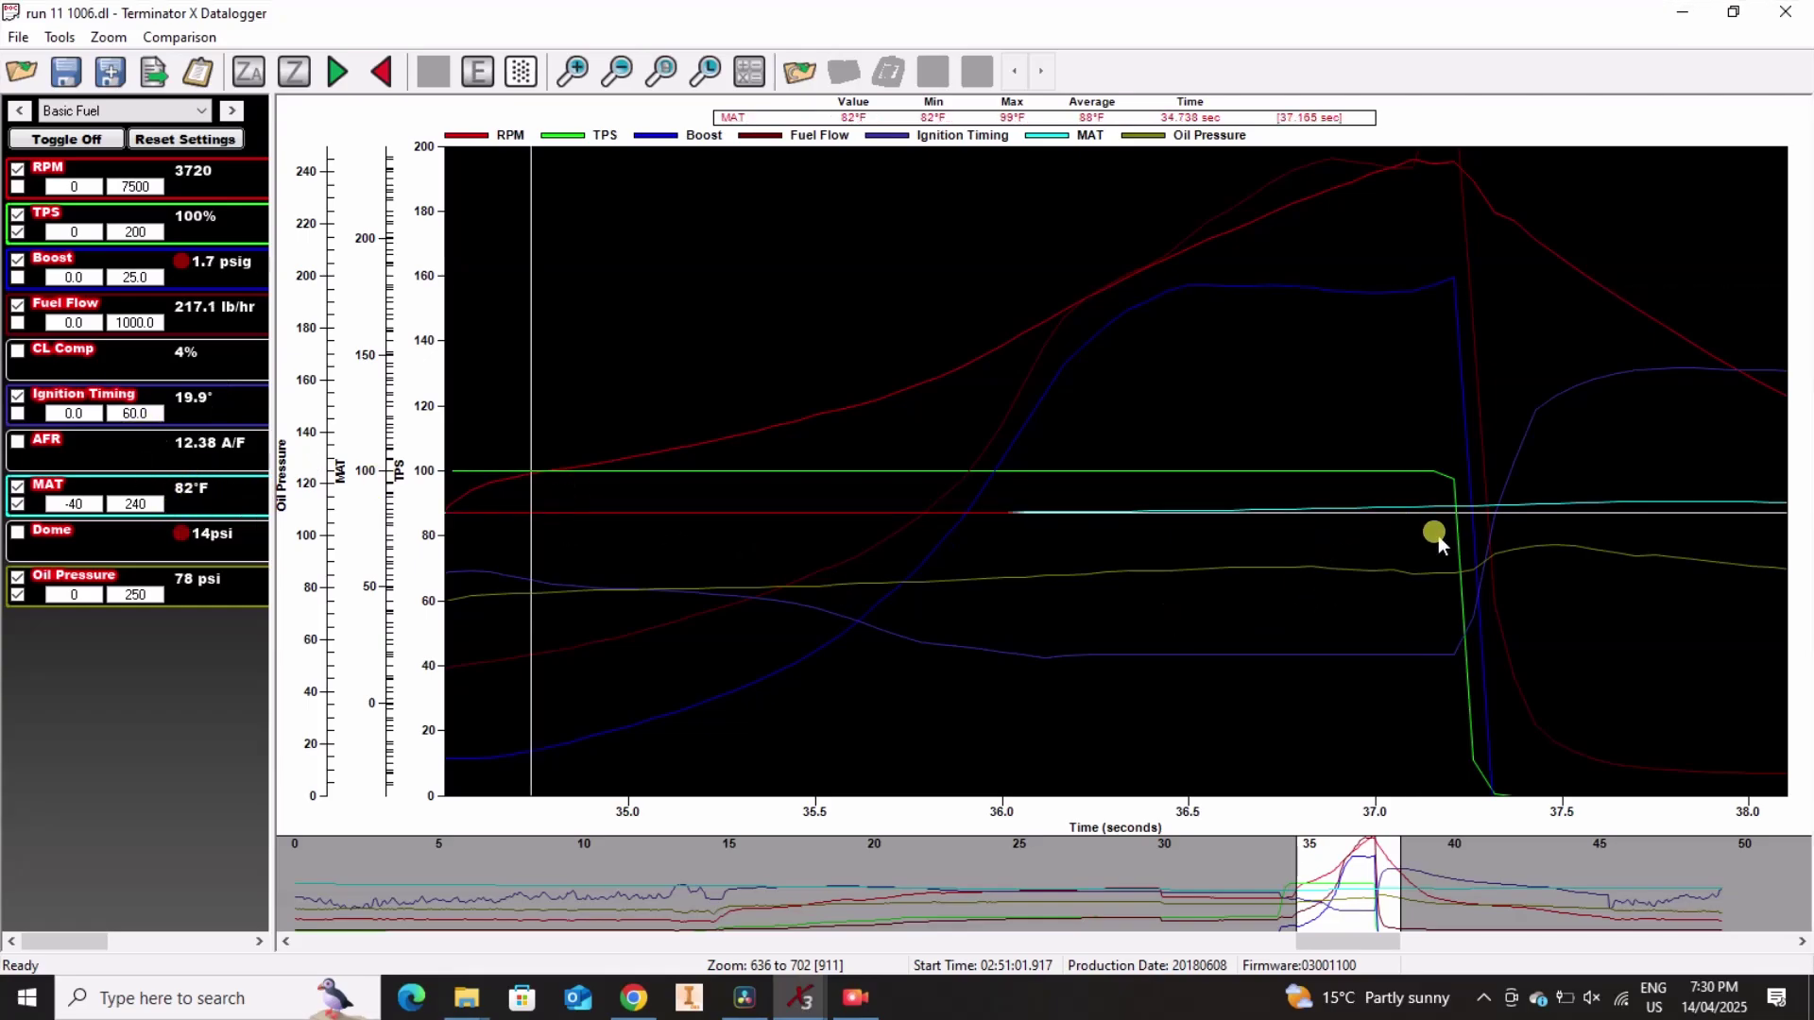
left_click(1436, 506)
left_click(1605, 495)
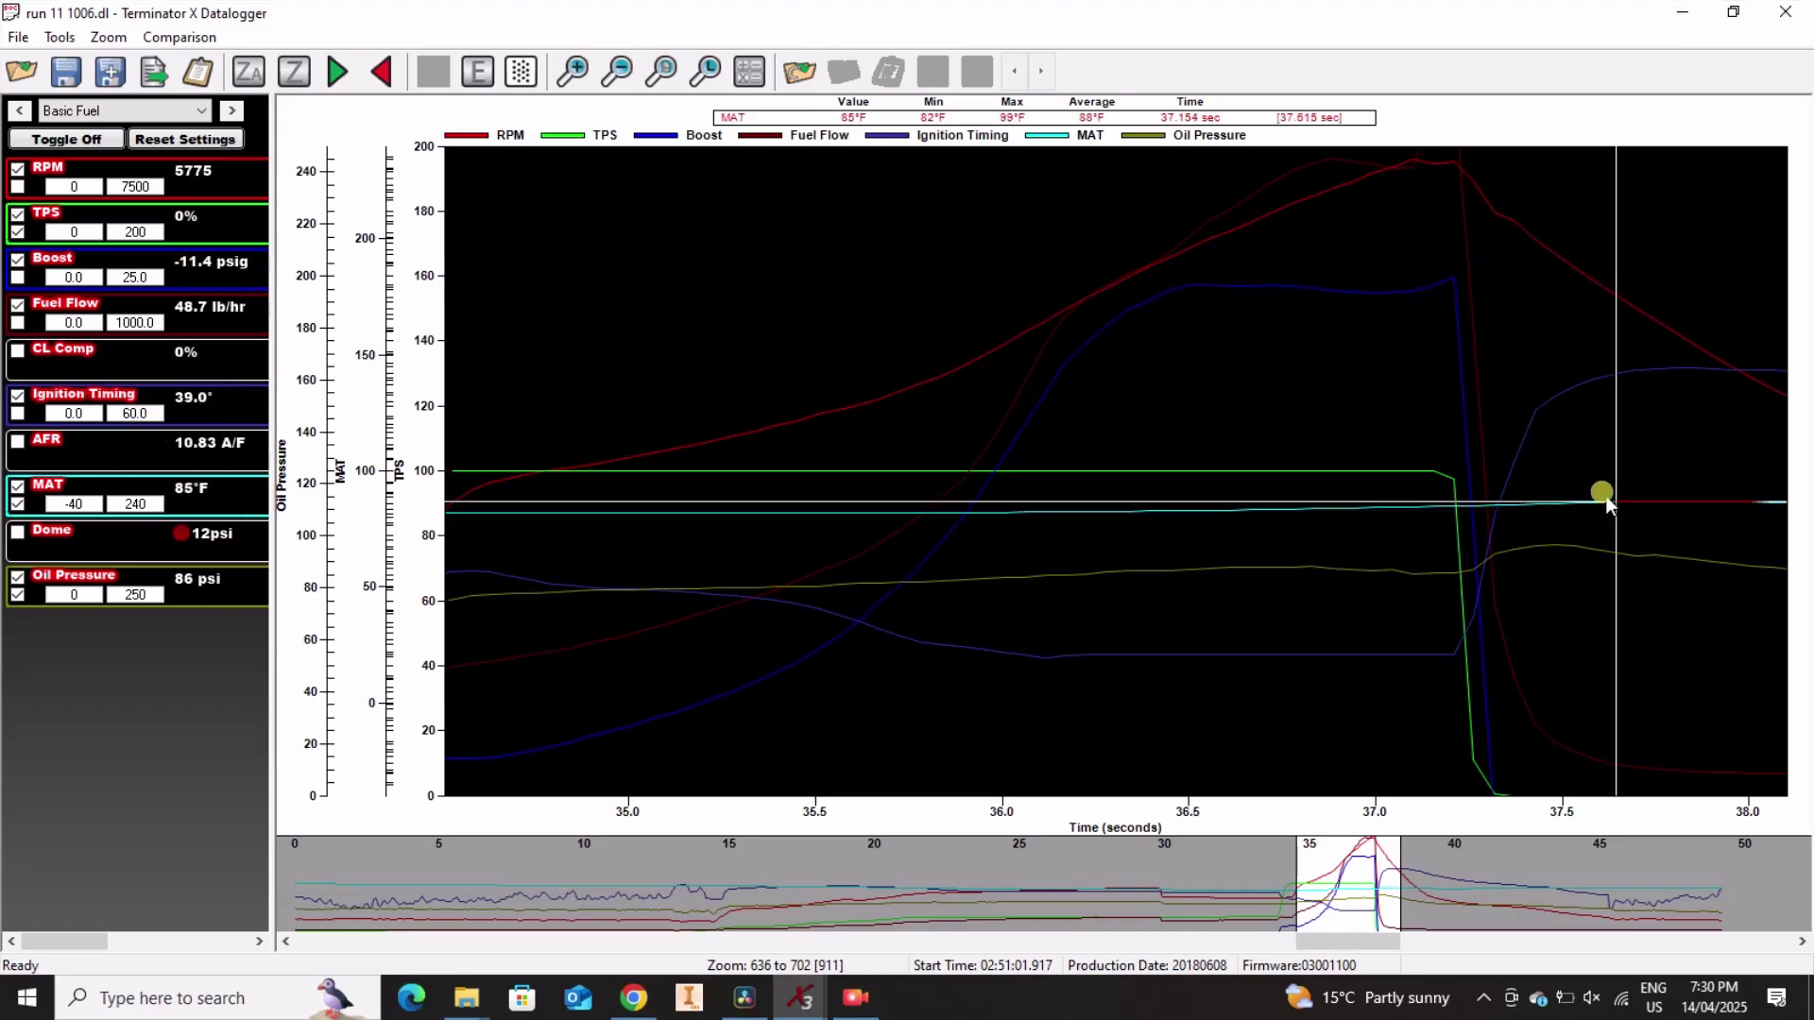
left_click(1262, 497)
left_click(1124, 516)
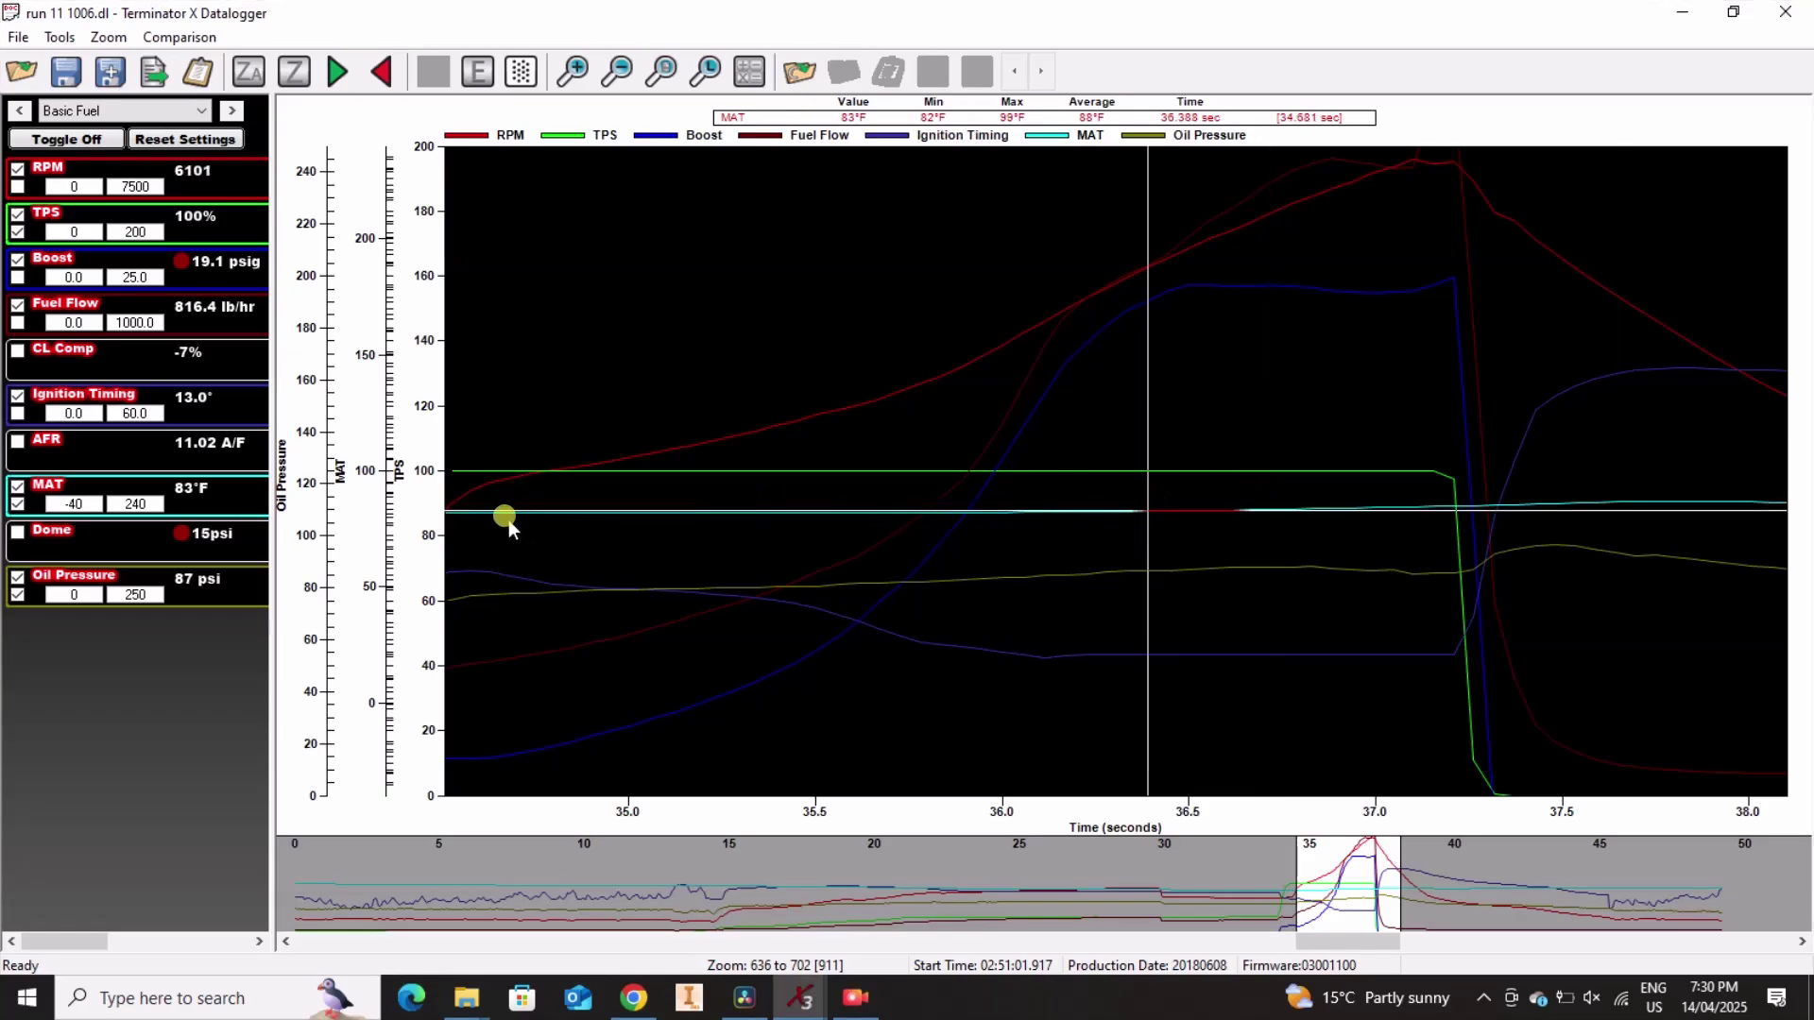
left_click(480, 504)
left_click(1633, 506)
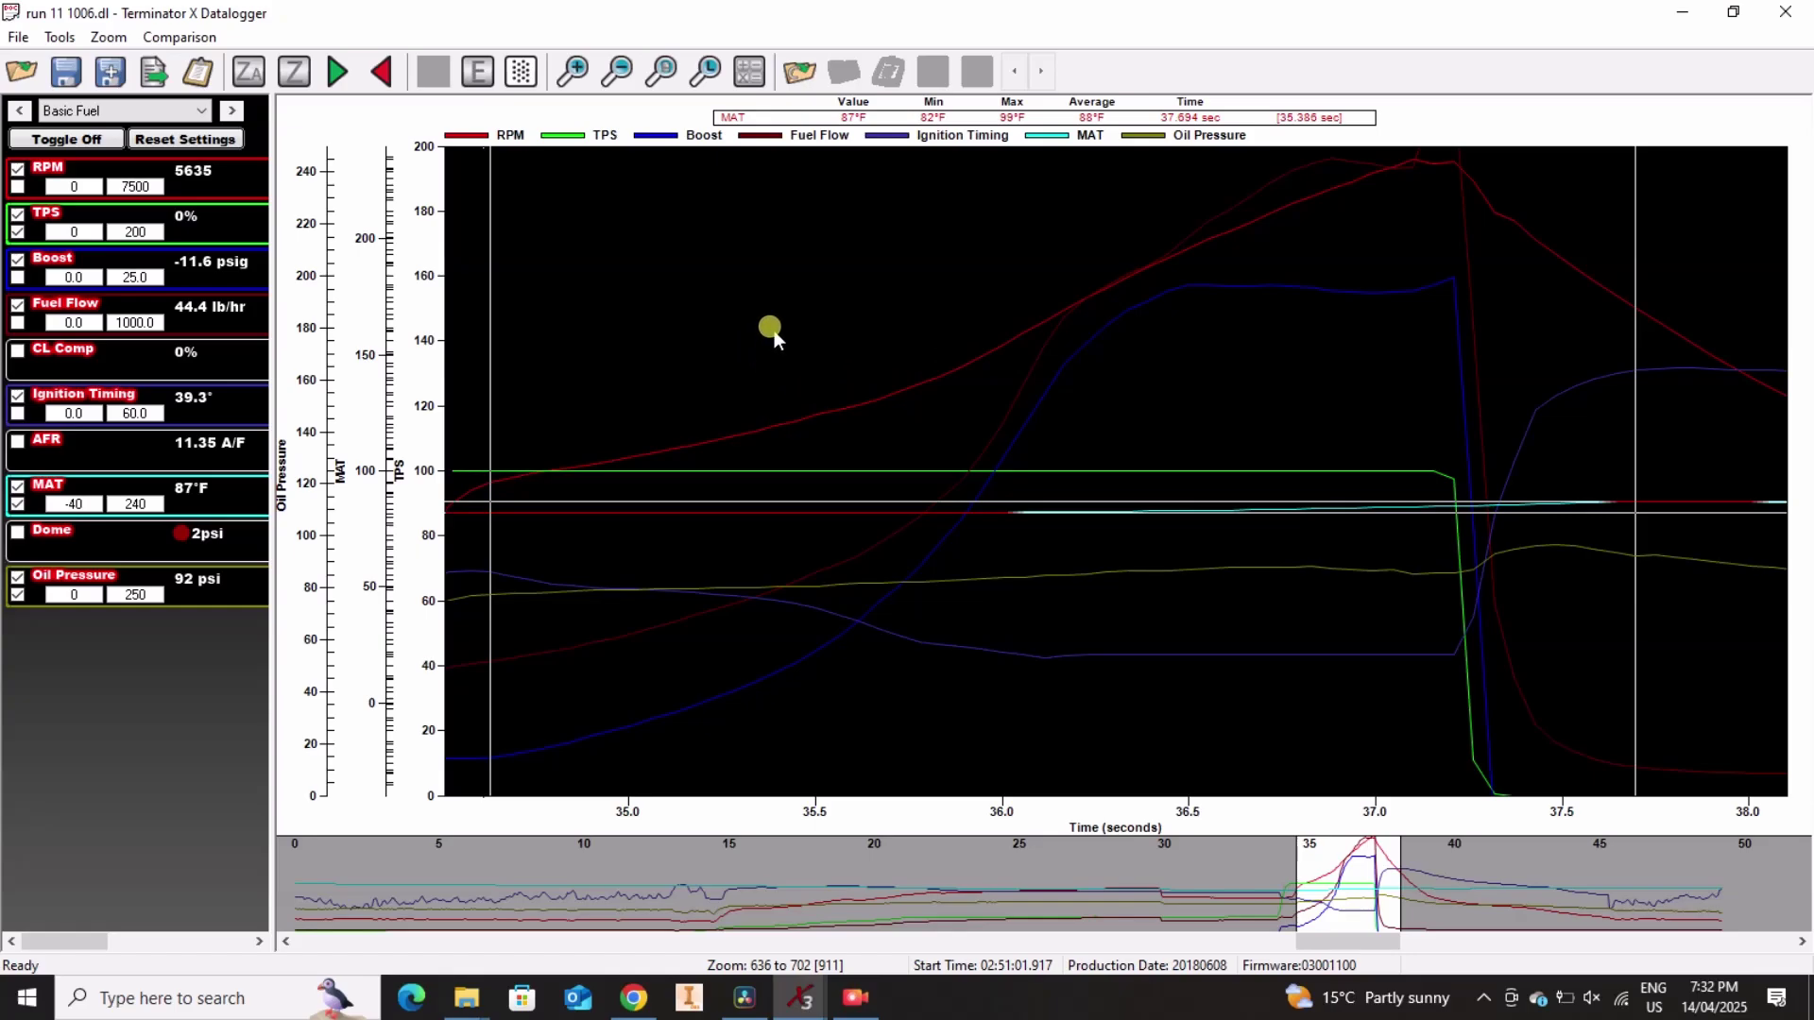
left_click(856, 996)
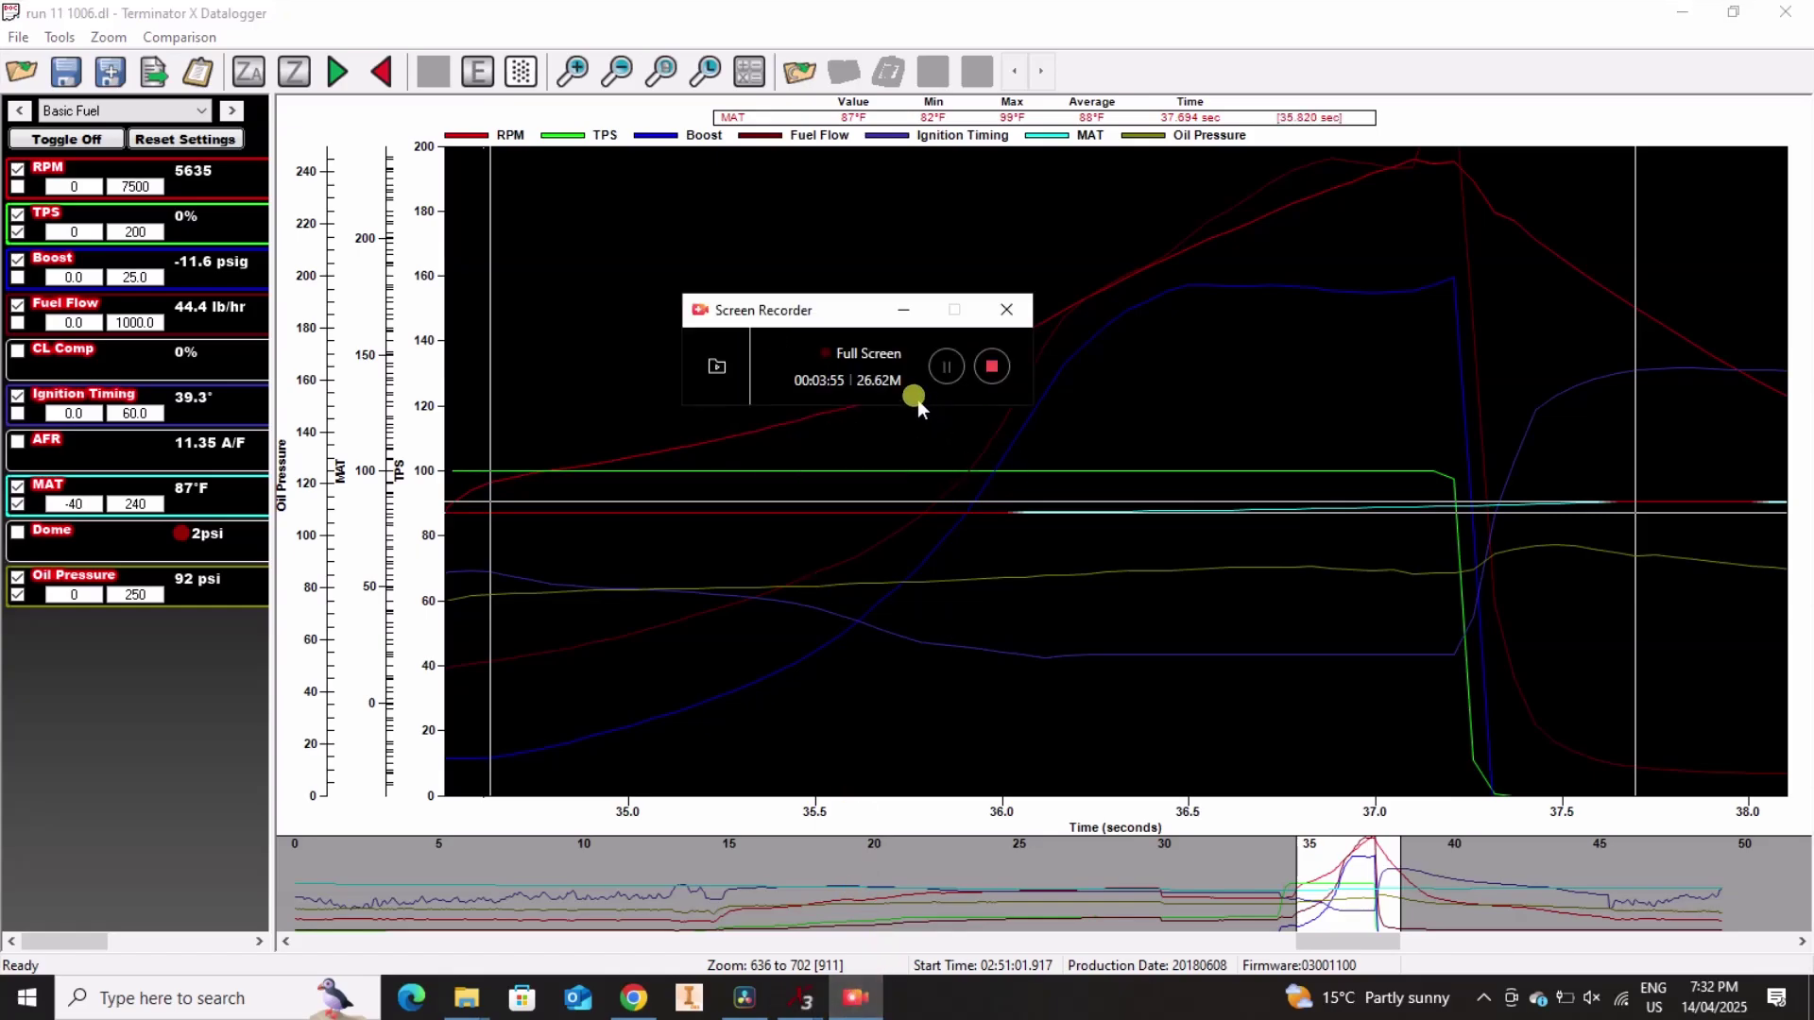